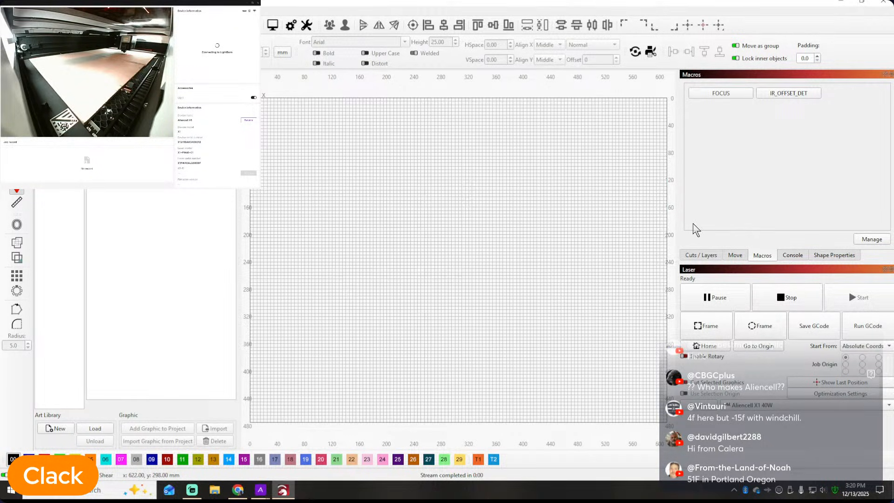
Edit the Aliencell X1 40W device profile as a GRBL controller connected over Ethernet/TCP
{"action": "left_click", "coordinate": [698, 408]}
{"action": "scroll", "coordinate": [468, 188], "scroll_direction": "down", "scroll_amount": 1}
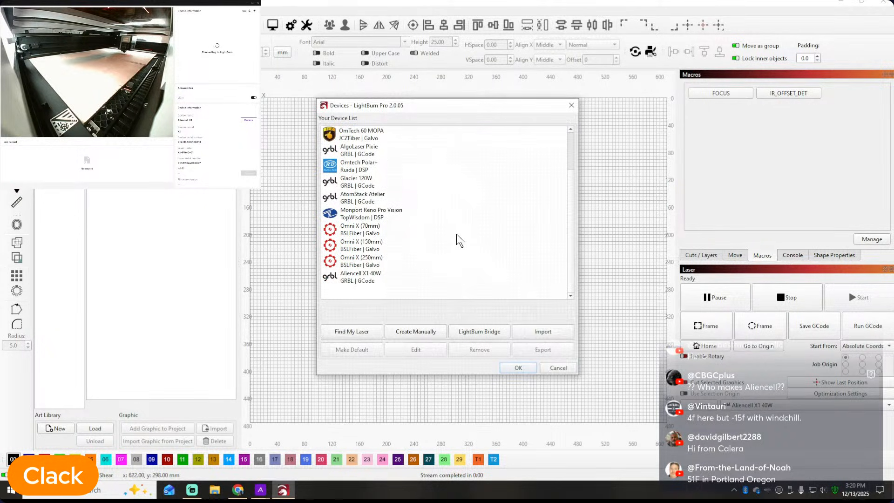
{"action": "left_click", "coordinate": [370, 279]}
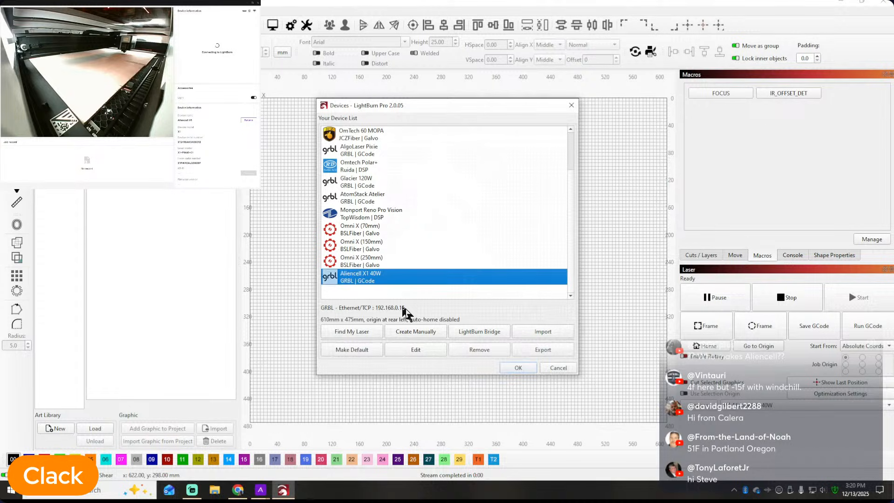
{"action": "left_click", "coordinate": [410, 349]}
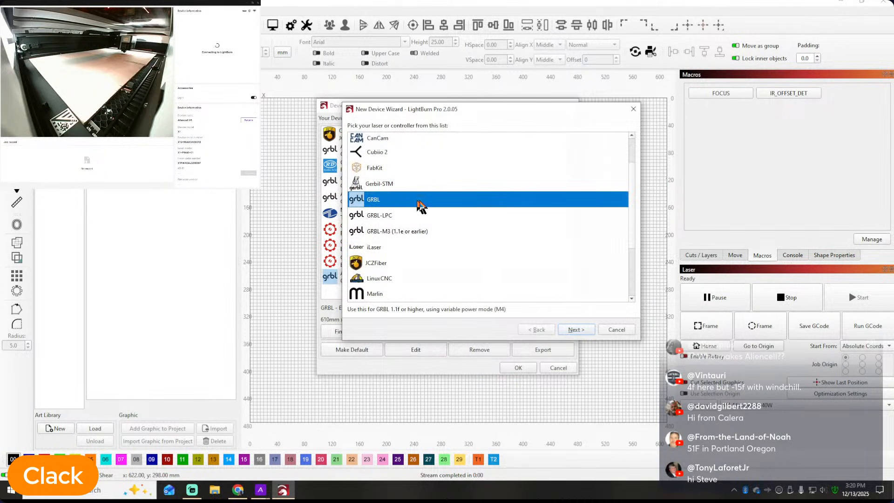
{"action": "left_click", "coordinate": [576, 330]}
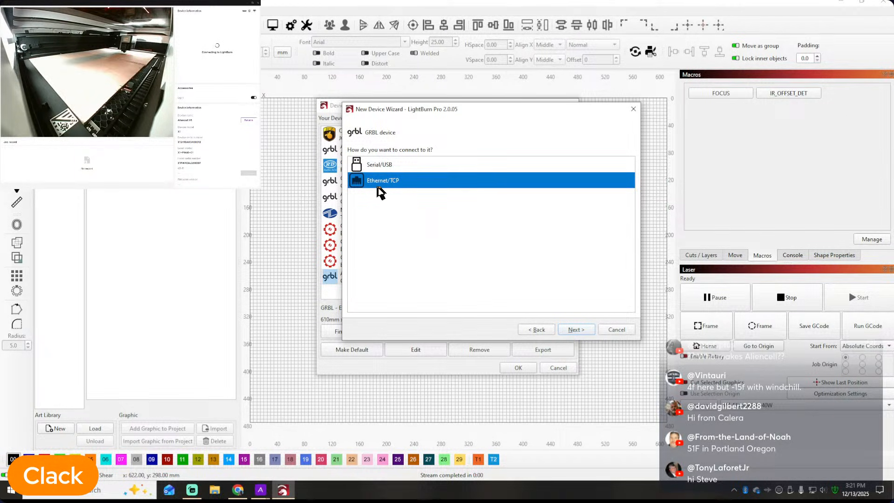
{"action": "left_click", "coordinate": [577, 329]}
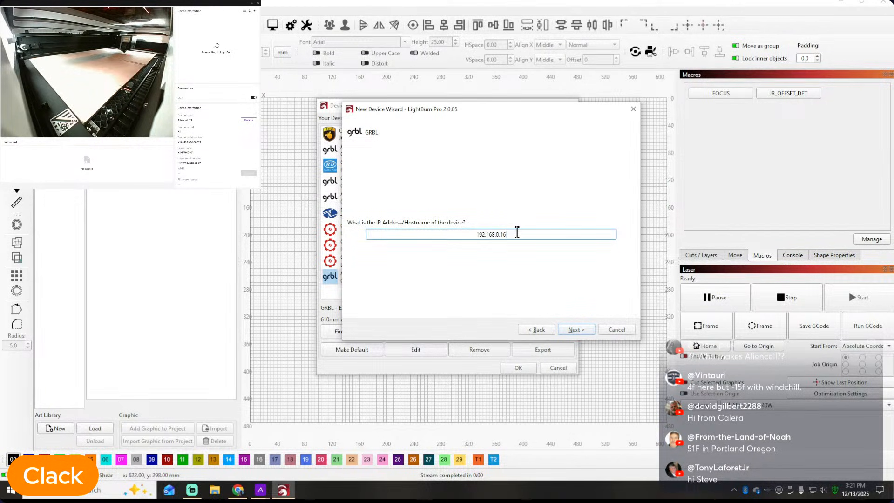
Finish the device setup with IP address 192.168.0.16, mm/sec units, a 610 x 475 mm work area and a rear-left origin
{"action": "left_click_drag", "start_coordinate": [514, 231], "coordinate": [468, 232]}
{"action": "left_click", "coordinate": [527, 237]}
{"action": "left_click", "coordinate": [576, 329]}
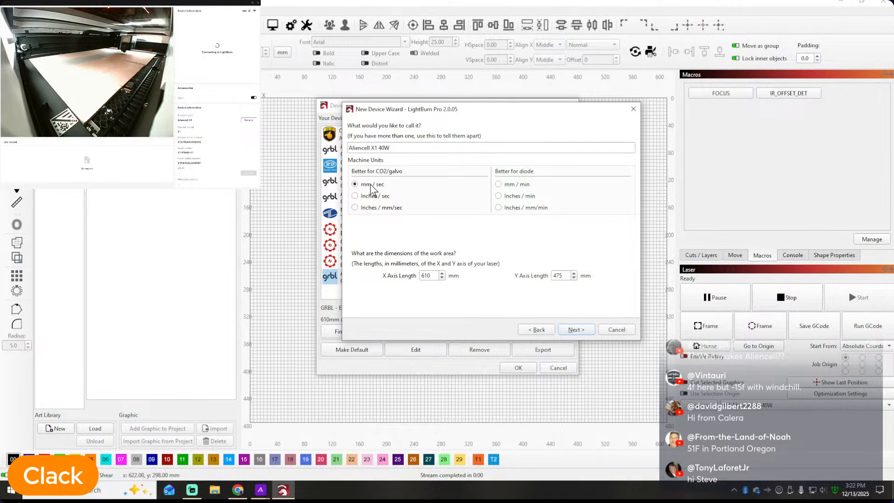
{"action": "left_click", "coordinate": [574, 329]}
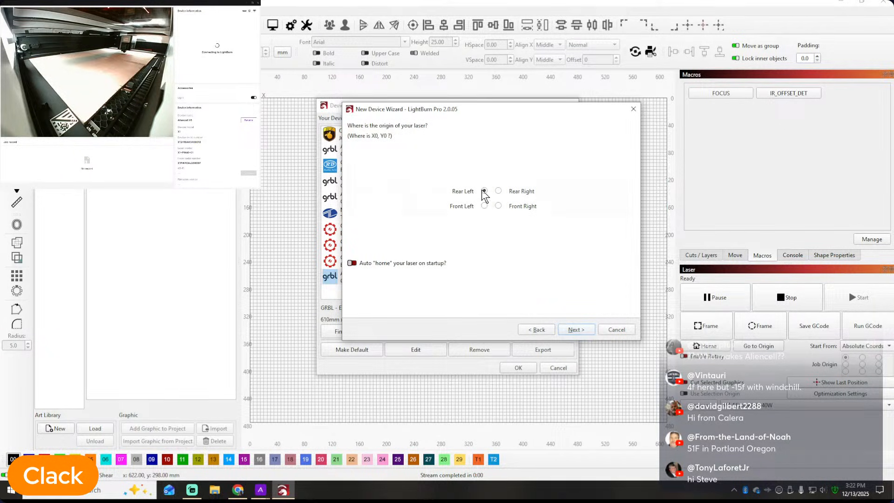
{"action": "left_click", "coordinate": [576, 329]}
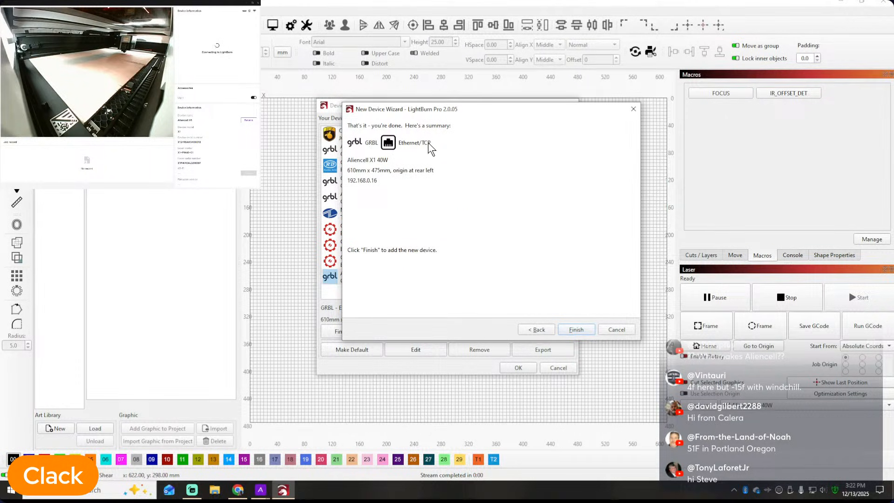
{"action": "left_click", "coordinate": [576, 329]}
{"action": "left_click", "coordinate": [522, 366]}
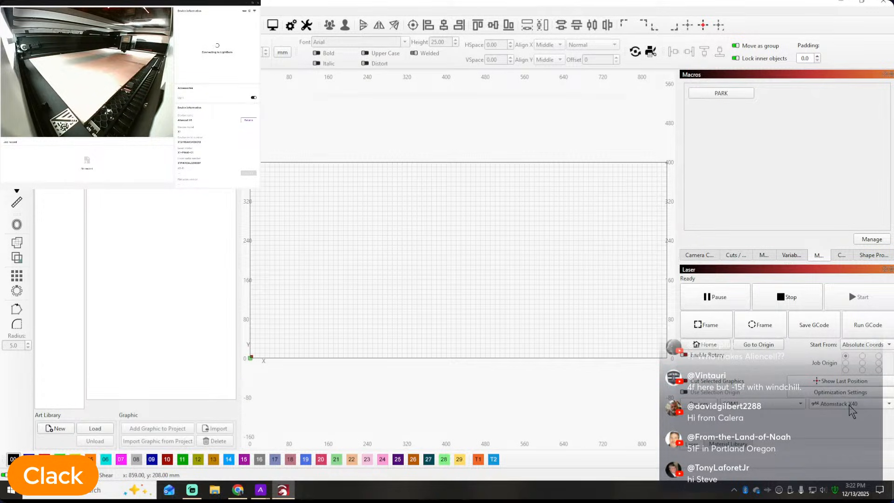
Make the Aliencell X1 40W the active laser and check its connection log and head position
{"action": "left_click", "coordinate": [851, 404]}
{"action": "left_click", "coordinate": [857, 497]}
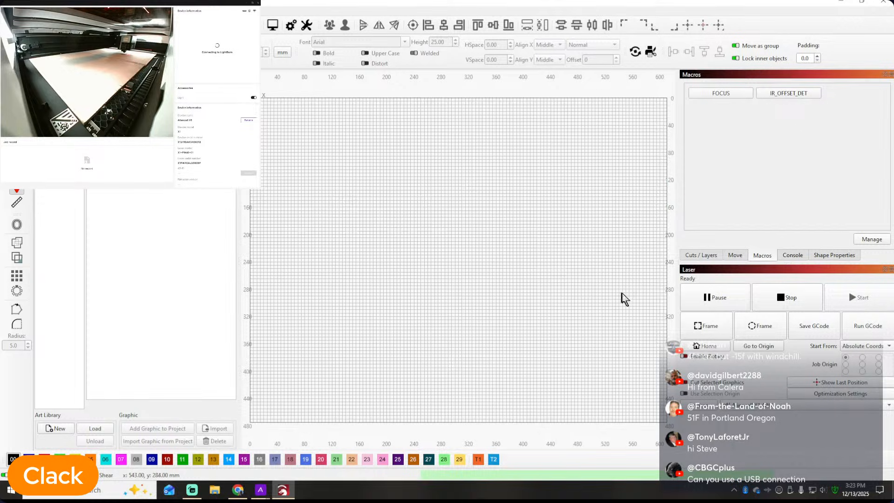
{"action": "left_click", "coordinate": [795, 256]}
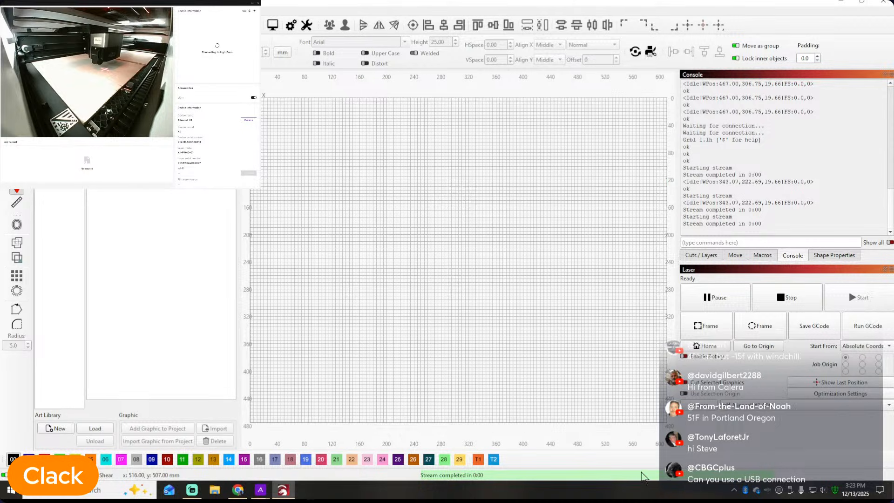
{"action": "left_click", "coordinate": [736, 257]}
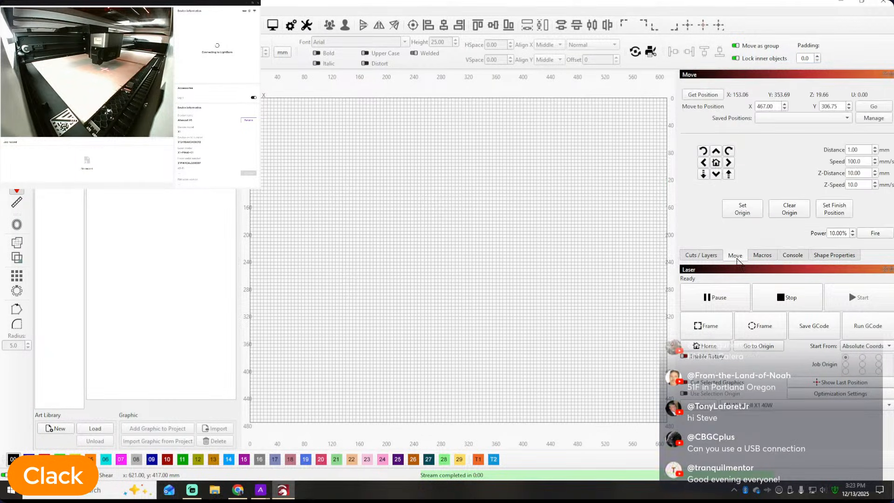
Display the laser's macros and send the laser head to two points in the front-left part of the work area
{"action": "left_click", "coordinate": [762, 255]}
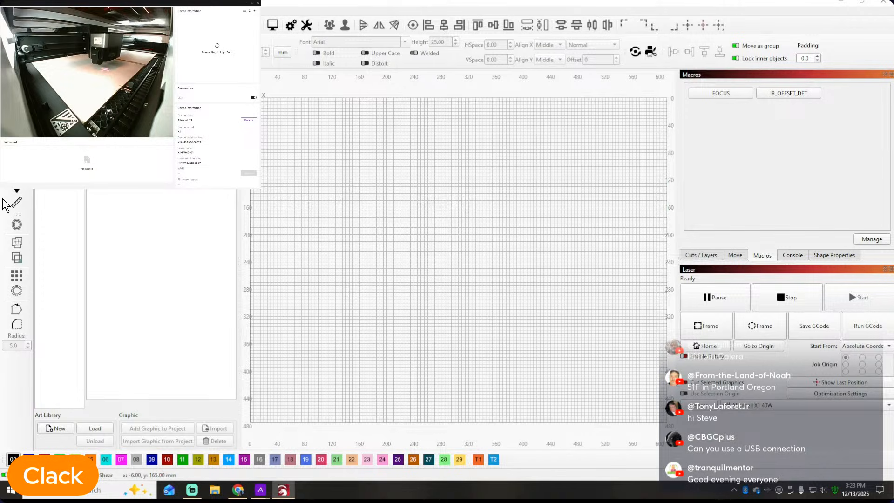
{"action": "left_click", "coordinate": [17, 190]}
{"action": "left_click", "coordinate": [339, 331]}
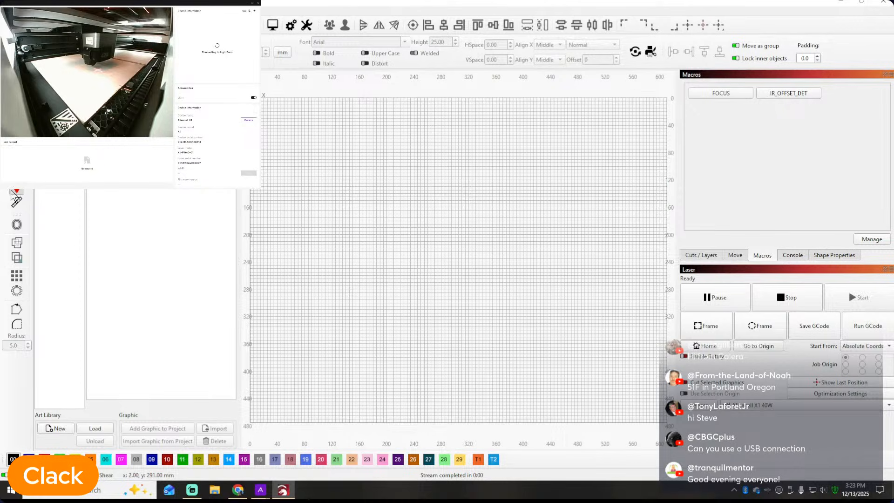
{"action": "left_click", "coordinate": [304, 374]}
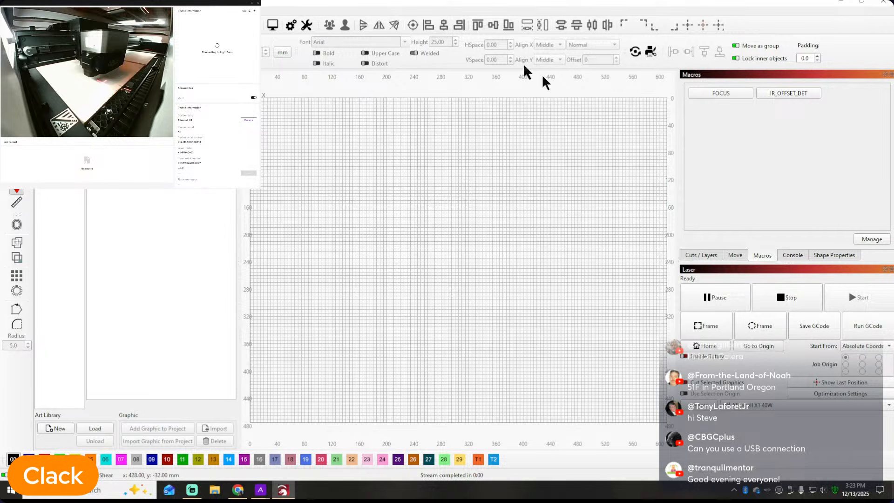
Run the FOCUS macro, then send the laser head to about X 137, Y 264
{"action": "left_click", "coordinate": [730, 93]}
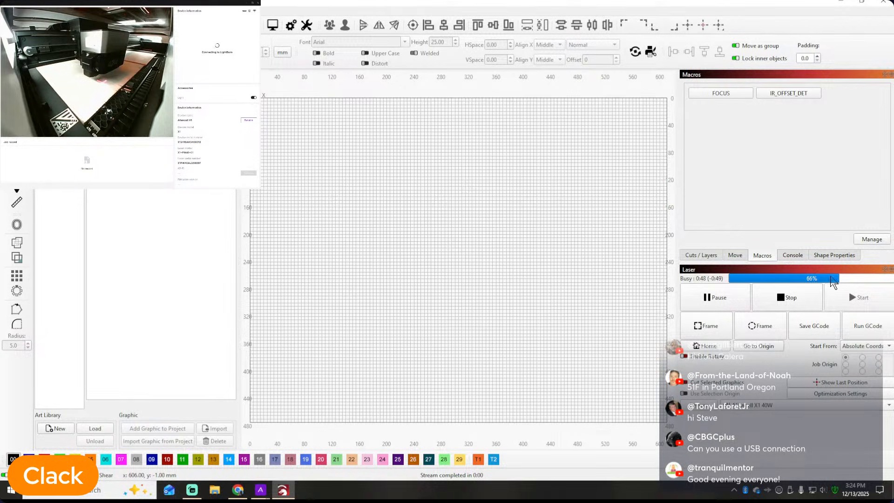
{"action": "left_click", "coordinate": [16, 190]}
{"action": "left_click", "coordinate": [785, 300]}
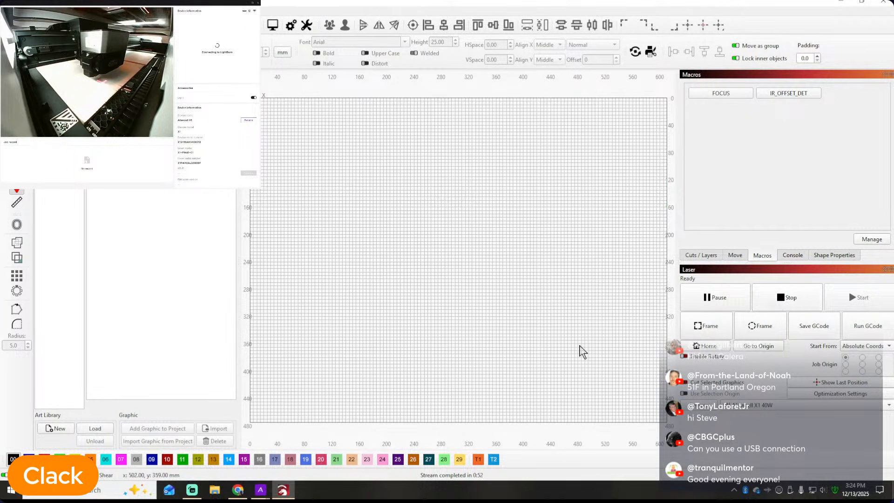
{"action": "left_click", "coordinate": [344, 278]}
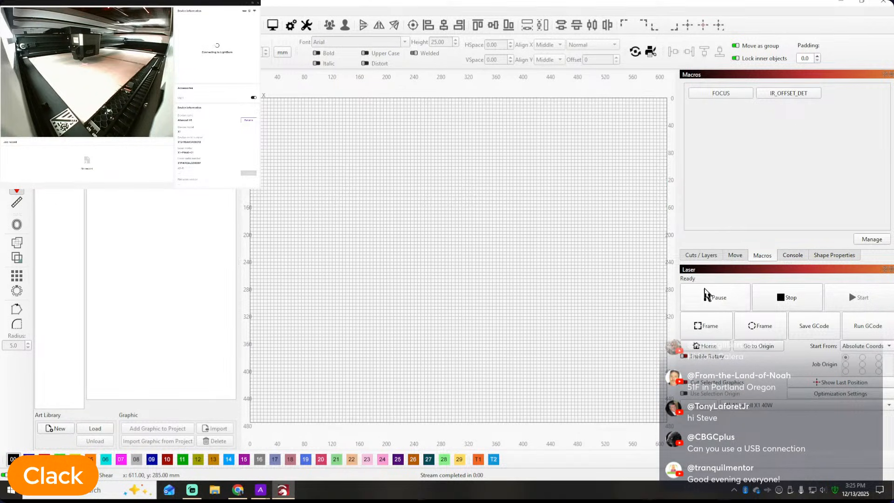
Examine the focus message in the console, check the laser head's position, and display the layer settings
{"action": "left_click", "coordinate": [794, 256]}
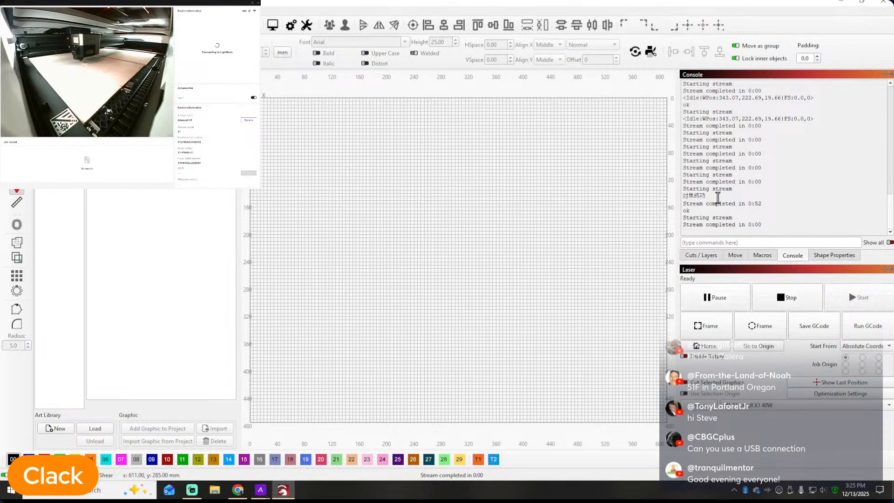
{"action": "left_click_drag", "start_coordinate": [672, 194], "coordinate": [701, 200]}
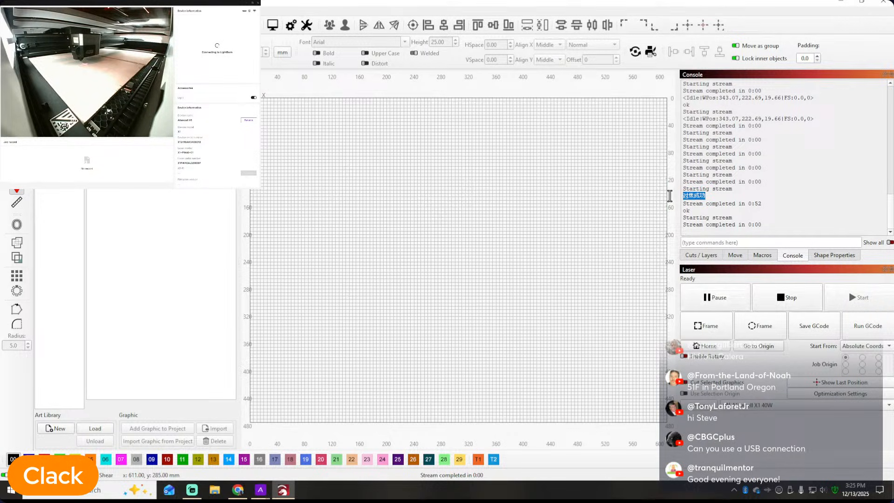
{"action": "left_click", "coordinate": [696, 199]}
{"action": "left_click_drag", "start_coordinate": [707, 195], "coordinate": [675, 195]}
{"action": "left_click", "coordinate": [603, 221]}
{"action": "left_click", "coordinate": [697, 258]}
{"action": "left_click", "coordinate": [731, 257]}
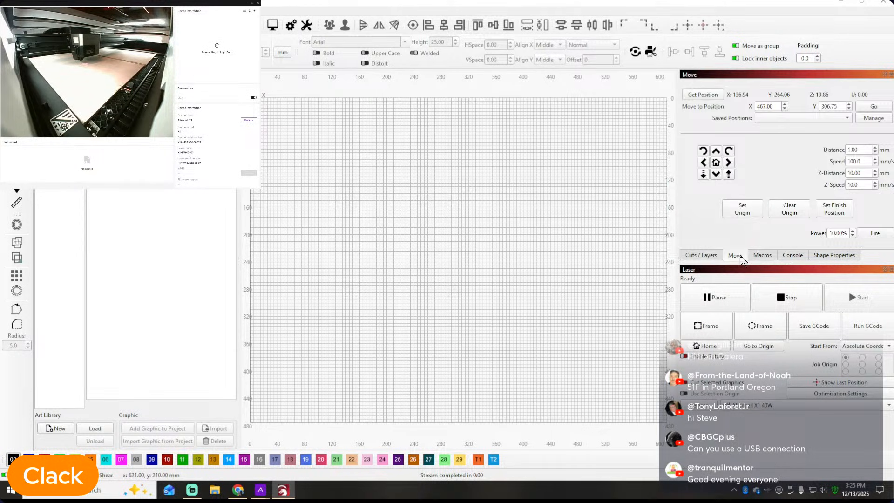
{"action": "left_click", "coordinate": [764, 259]}
{"action": "left_click", "coordinate": [703, 256]}
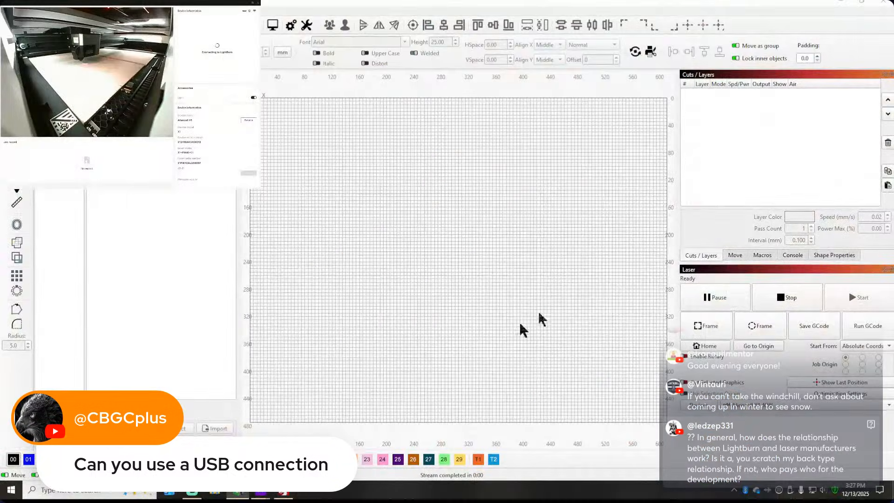
Look at the Aliencell Space main window and its Device manager, then return to LightBurn
{"action": "mouse_move", "coordinate": [270, 497]}
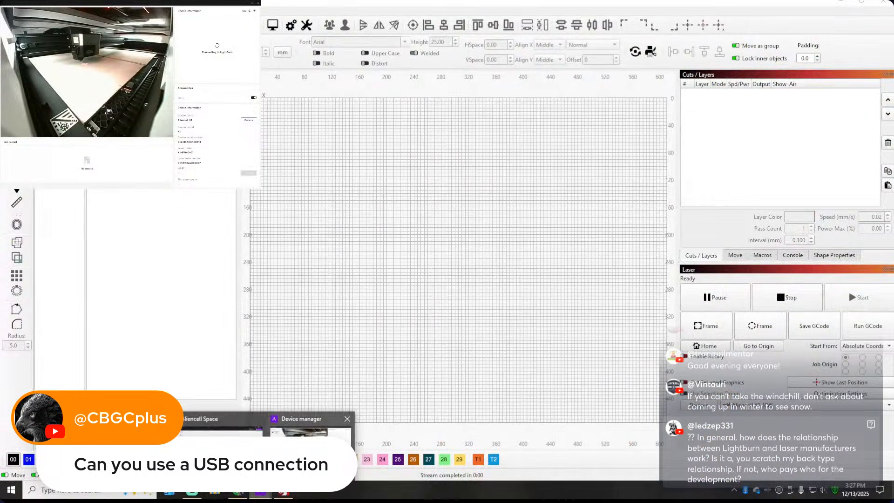
{"action": "left_click", "coordinate": [219, 421]}
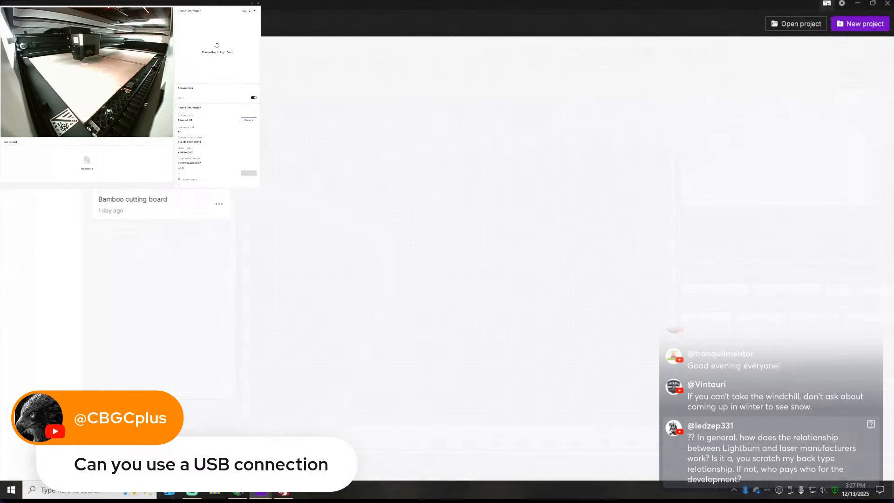
{"action": "left_click", "coordinate": [858, 3]}
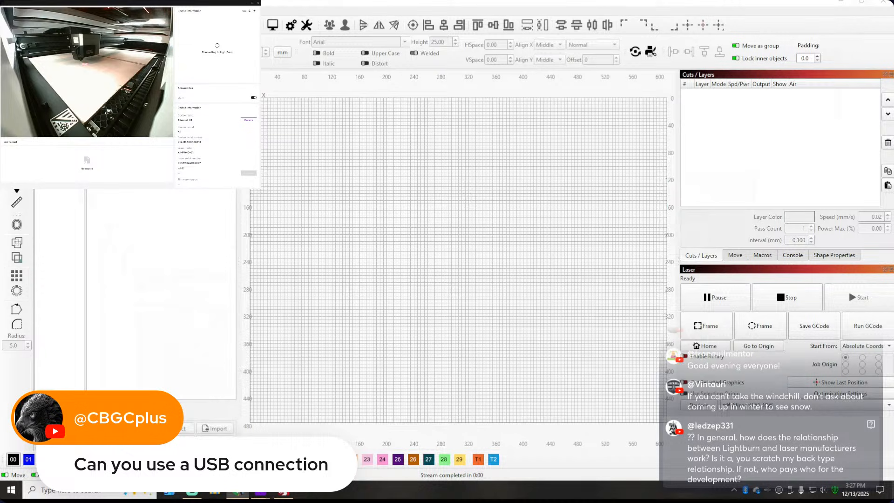
{"action": "mouse_move", "coordinate": [261, 494]}
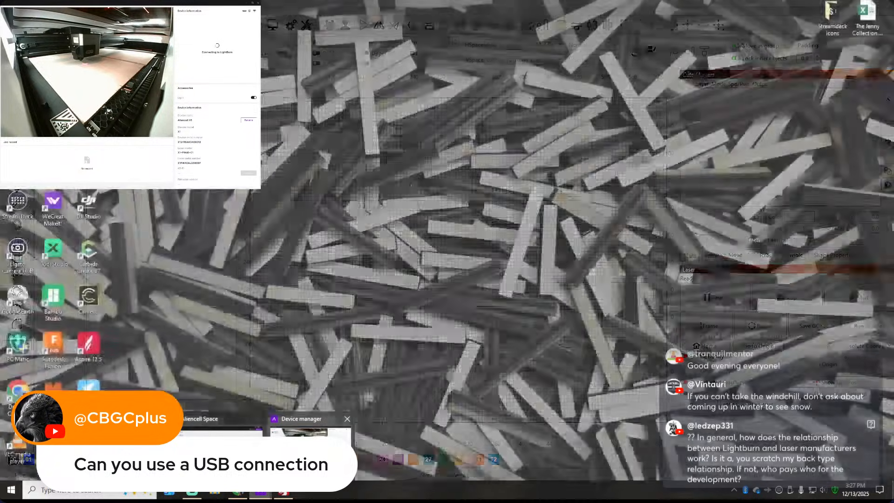
{"action": "left_click", "coordinate": [310, 437]}
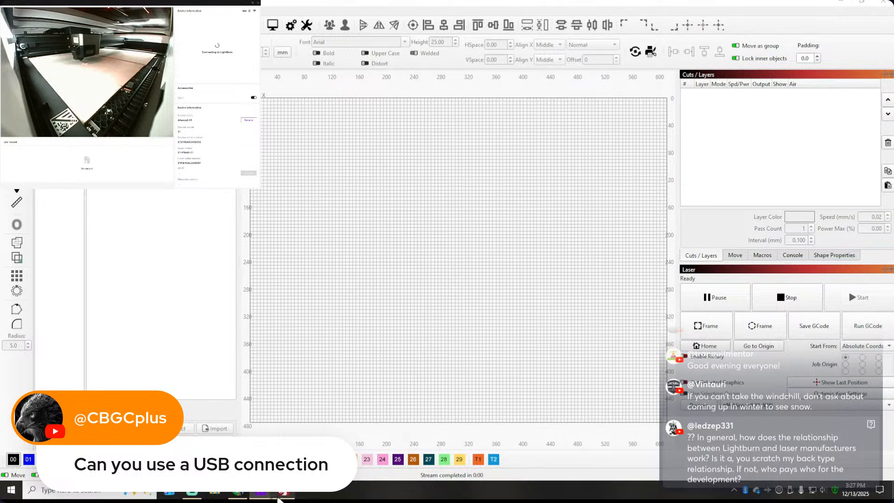
{"action": "mouse_move", "coordinate": [285, 499]}
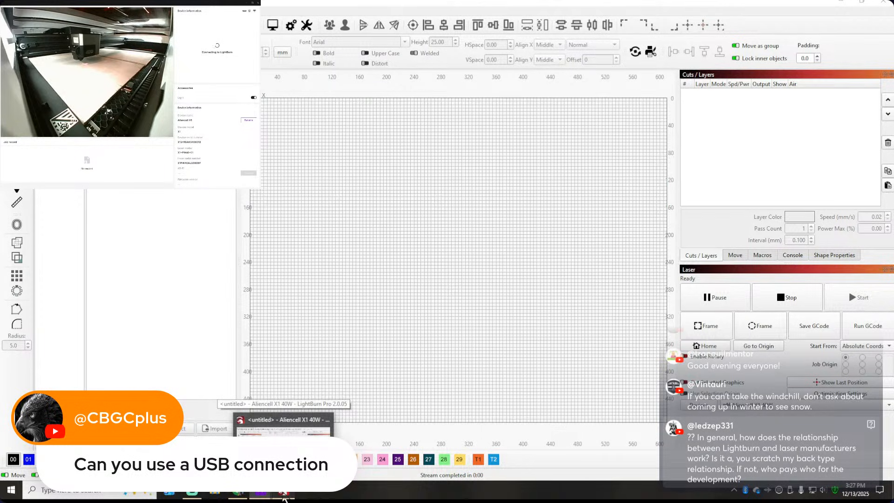
{"action": "left_click", "coordinate": [283, 495]}
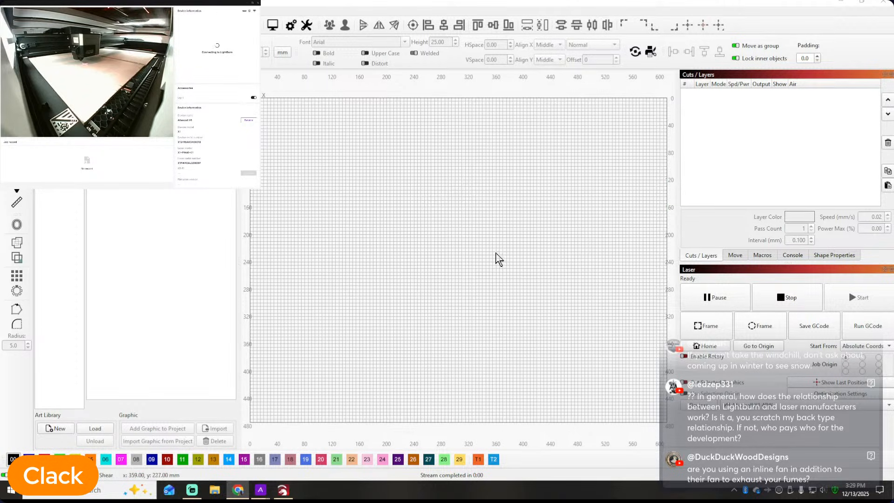
Import the Troop 9030 flower image from the Downloads folder into the project
{"action": "scroll", "coordinate": [378, 259], "scroll_direction": "down", "scroll_amount": 2}
{"action": "scroll", "coordinate": [387, 255], "scroll_direction": "up", "scroll_amount": 1}
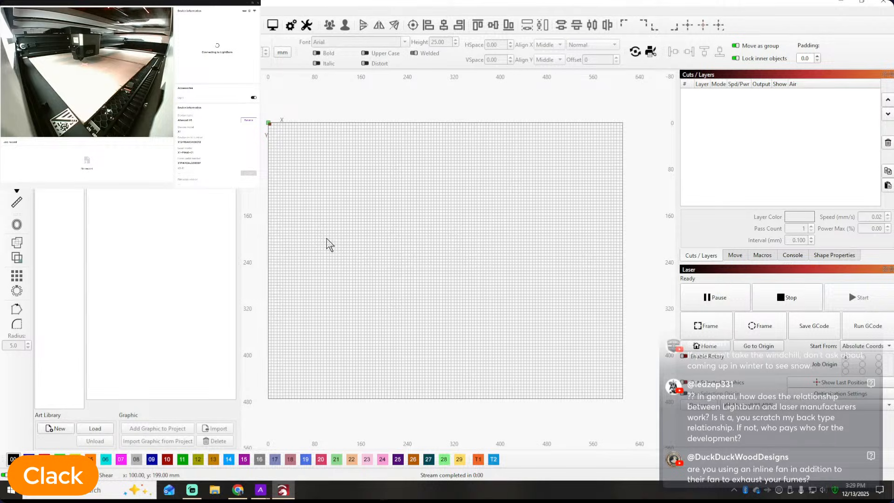
{"action": "left_click", "coordinate": [10, 11]}
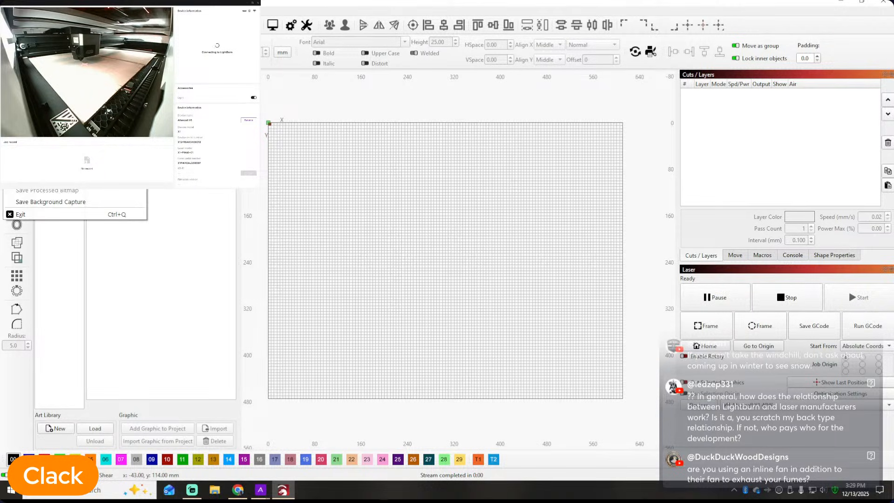
{"action": "key", "text": "ctrl+i"}
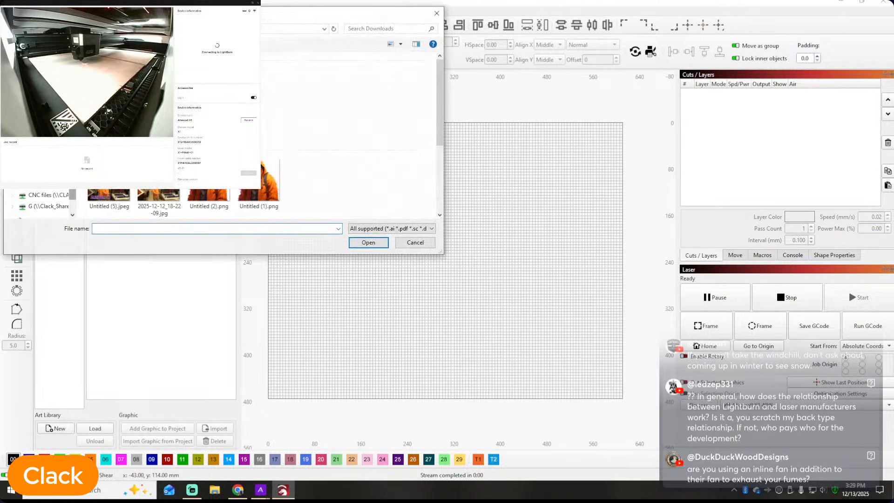
{"action": "double_click", "coordinate": [109, 93]}
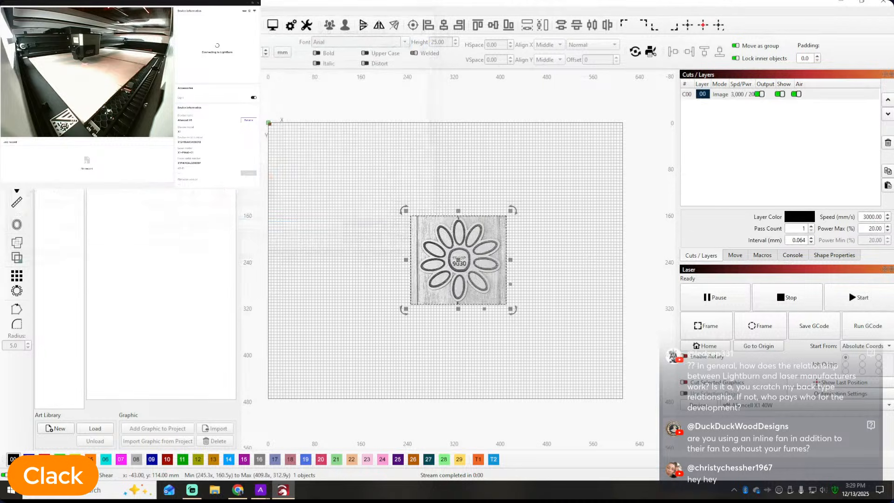
Move the flower image near the rear-left origin, with its nearest corner at about X 12.5, Y 18.8 mm, and reselect it
{"action": "left_click_drag", "start_coordinate": [468, 264], "coordinate": [335, 185]}
{"action": "left_click", "coordinate": [405, 211]}
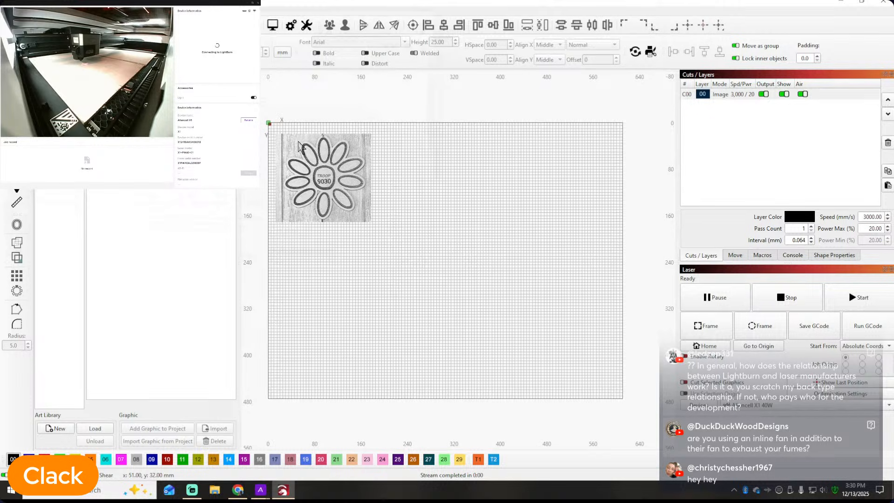
{"action": "left_click", "coordinate": [322, 166]}
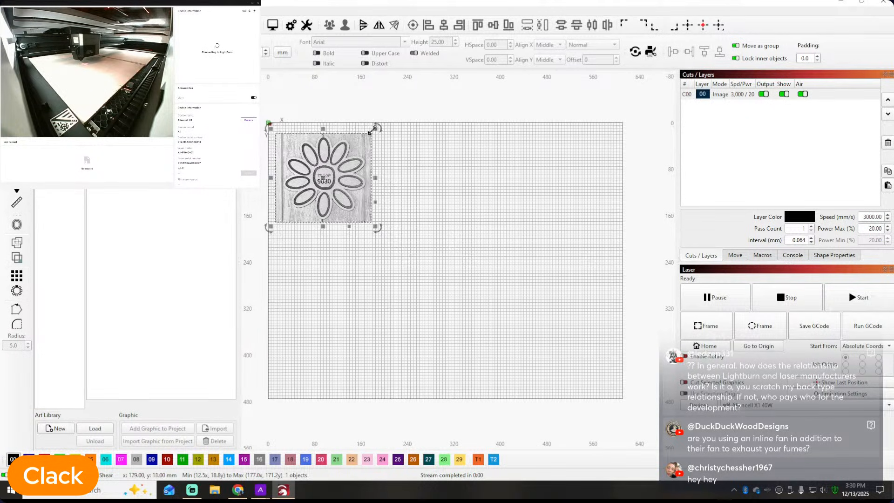
Enlarge the flower image to about 316 by 293 mm and move its rear-left corner to about X -46, Y -86.6 mm
{"action": "left_click_drag", "start_coordinate": [373, 130], "coordinate": [342, 153]}
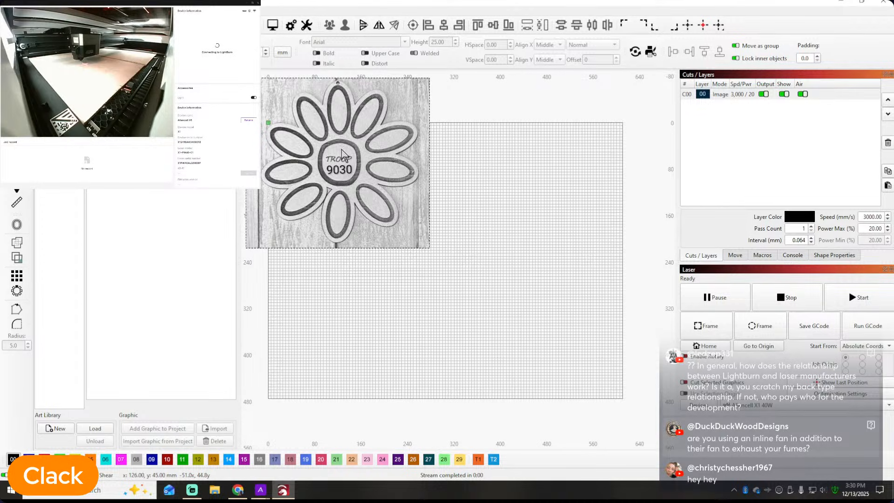
{"action": "left_click", "coordinate": [506, 191]}
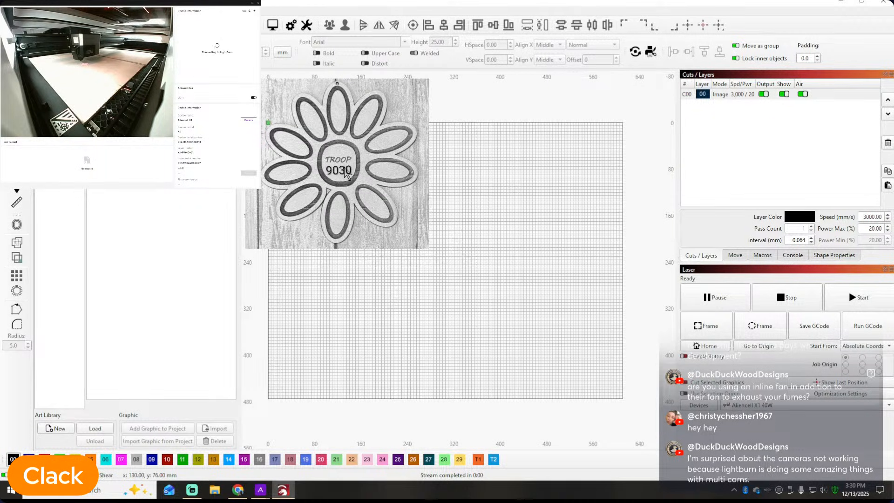
{"action": "mouse_move", "coordinate": [342, 171]}
{"action": "left_mouse_down"}
{"action": "mouse_move", "coordinate": [329, 166]}
{"action": "mouse_move", "coordinate": [363, 173]}
{"action": "mouse_move", "coordinate": [337, 179]}
{"action": "mouse_move", "coordinate": [357, 183]}
{"action": "mouse_move", "coordinate": [344, 166]}
{"action": "left_mouse_up"}
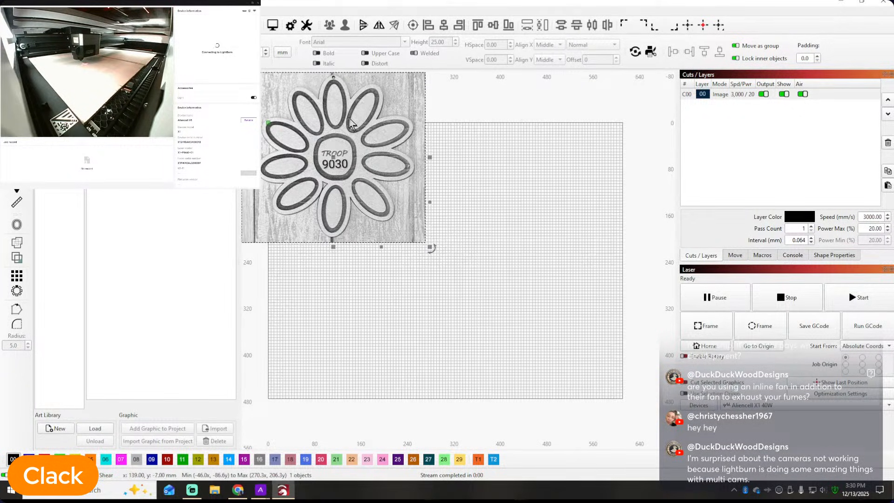
{"action": "left_click", "coordinate": [479, 105]}
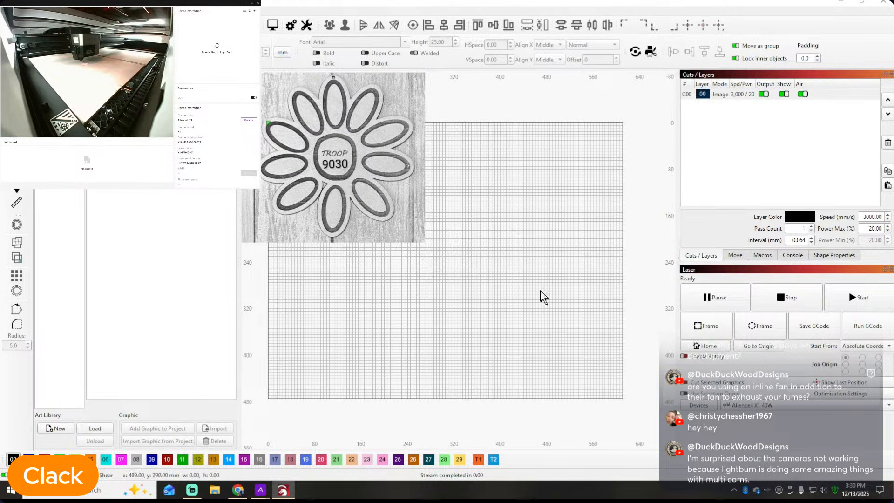
Draw a filled ellipse about 96 by 98 mm on the empty bed beside the flower image and convert it to a path
{"action": "left_click_drag", "start_coordinate": [484, 237], "coordinate": [541, 294]}
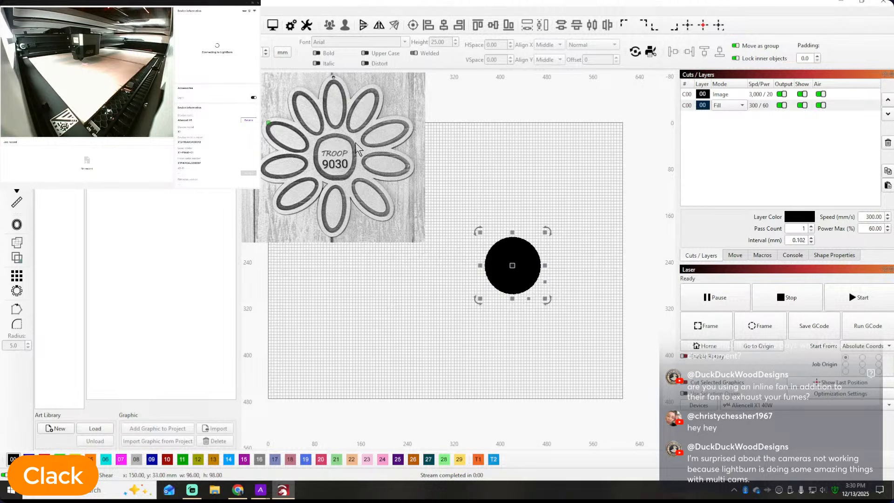
{"action": "left_click", "coordinate": [475, 197]}
{"action": "left_click", "coordinate": [514, 247]}
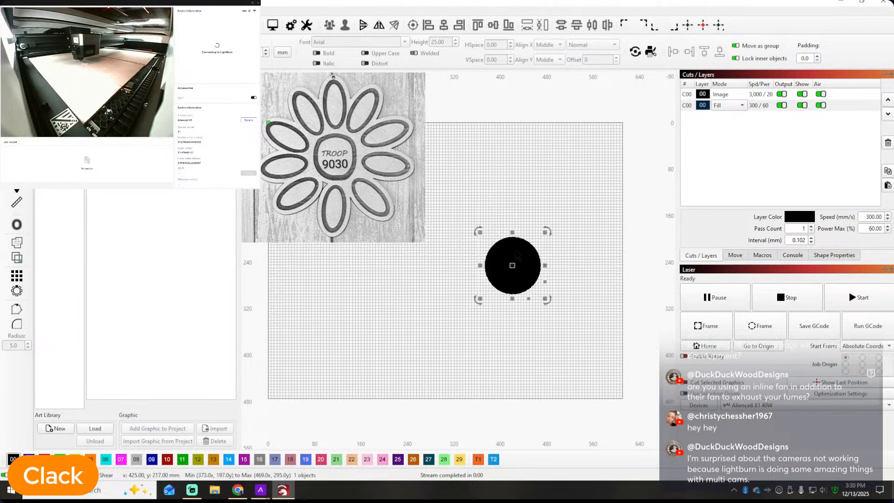
{"action": "left_click", "coordinate": [16, 157]}
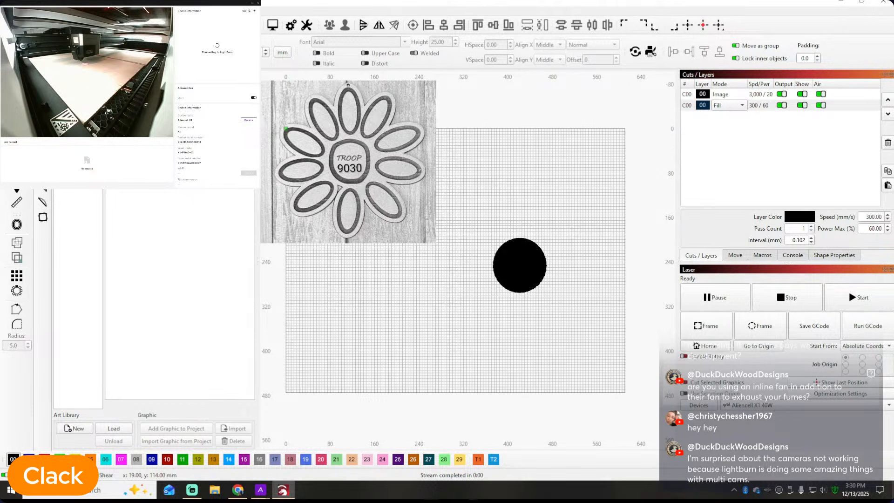
{"action": "left_click", "coordinate": [519, 264]}
{"action": "right_click", "coordinate": [520, 263]}
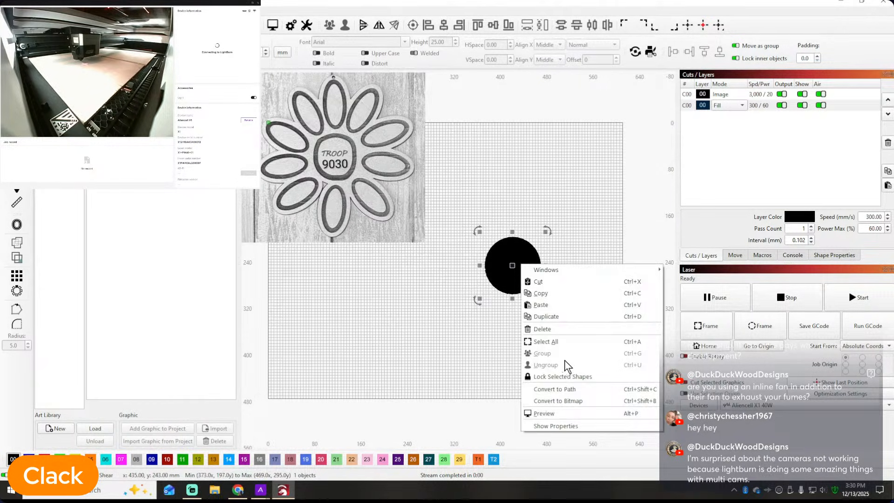
{"action": "left_click", "coordinate": [561, 389]}
{"action": "left_click", "coordinate": [572, 259]}
Edit the ellipse's nodes, pulling the curve handles at its upper, lower and left edges slightly inward to make the shape irregular
{"action": "left_click", "coordinate": [515, 262]}
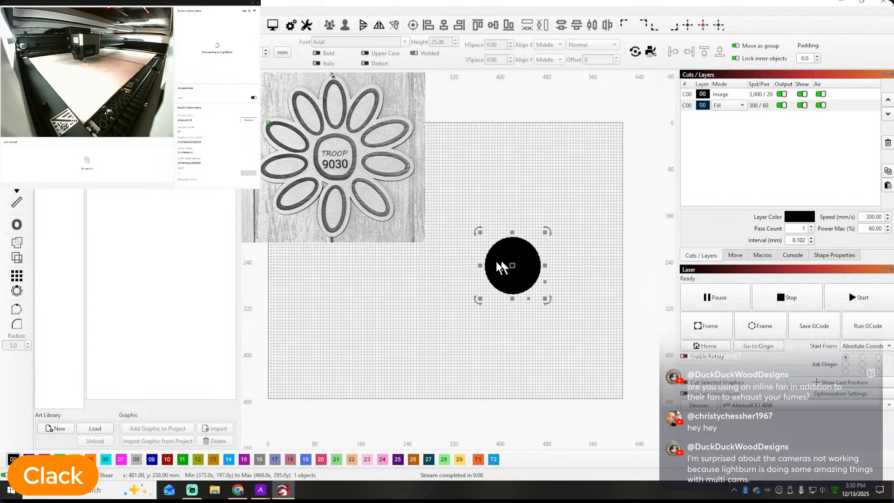
{"action": "double_click", "coordinate": [515, 261]}
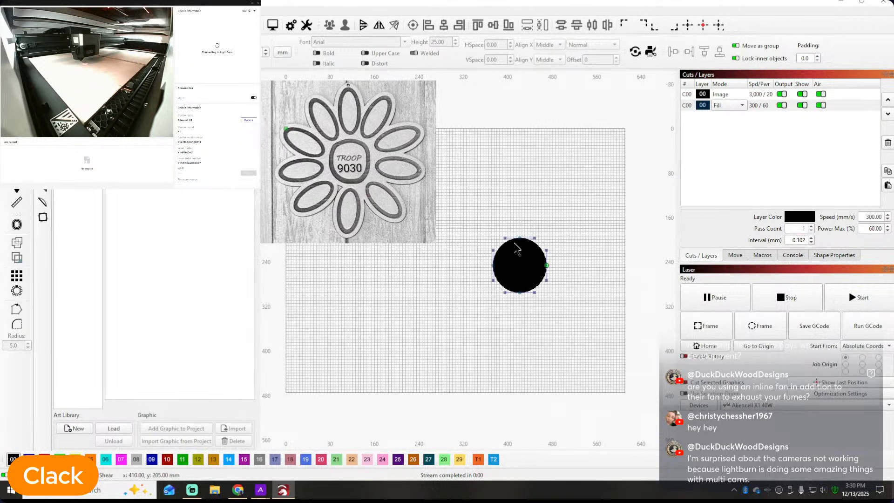
{"action": "scroll", "coordinate": [517, 252], "scroll_direction": "up", "scroll_amount": 3}
{"action": "left_click_drag", "start_coordinate": [561, 235], "coordinate": [559, 239]}
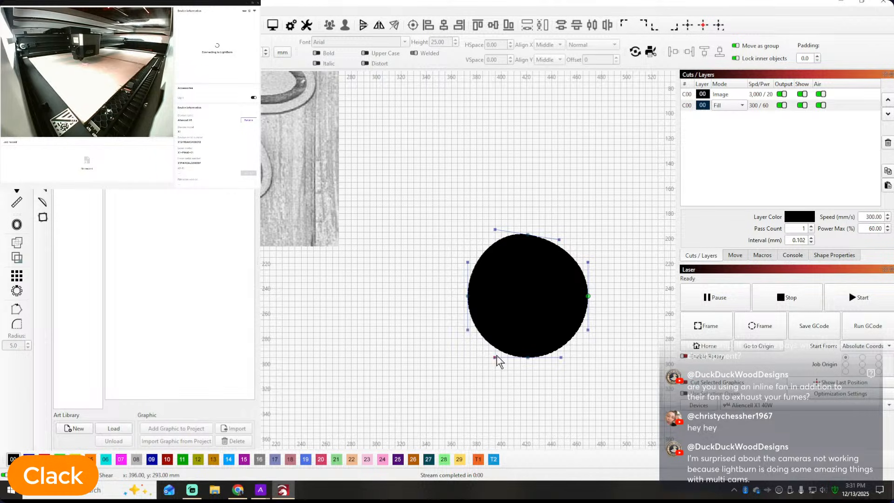
{"action": "left_click_drag", "start_coordinate": [497, 356], "coordinate": [499, 353]}
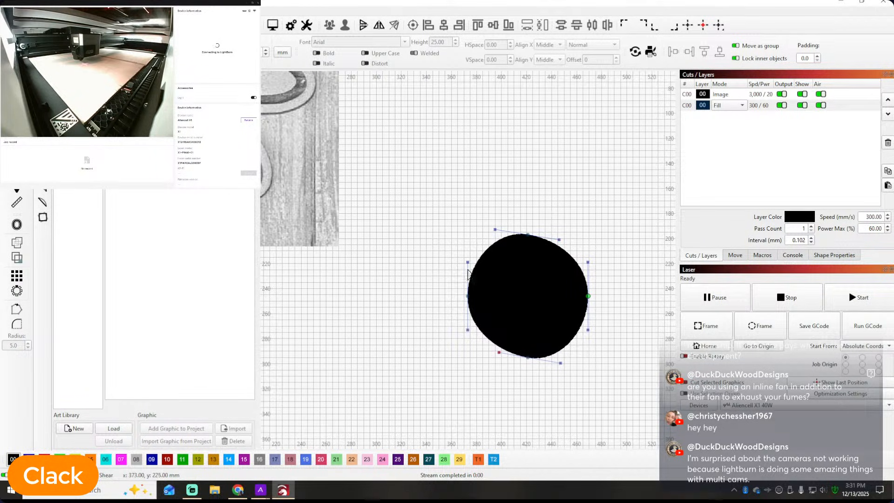
{"action": "left_click_drag", "start_coordinate": [467, 262], "coordinate": [472, 270]}
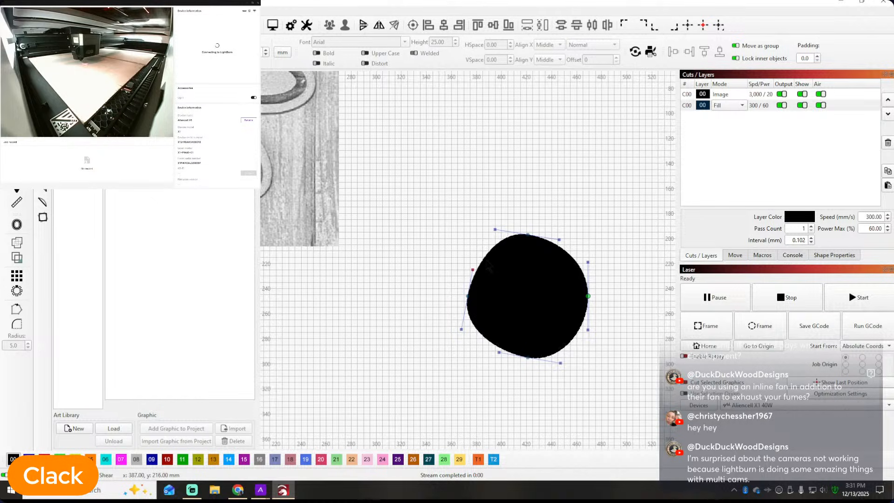
Insert extra midpoint nodes around the shape's outline and nudge them to give it a rougher, hand-drawn contour
{"action": "key", "text": "i"}
{"action": "key", "text": "i"}
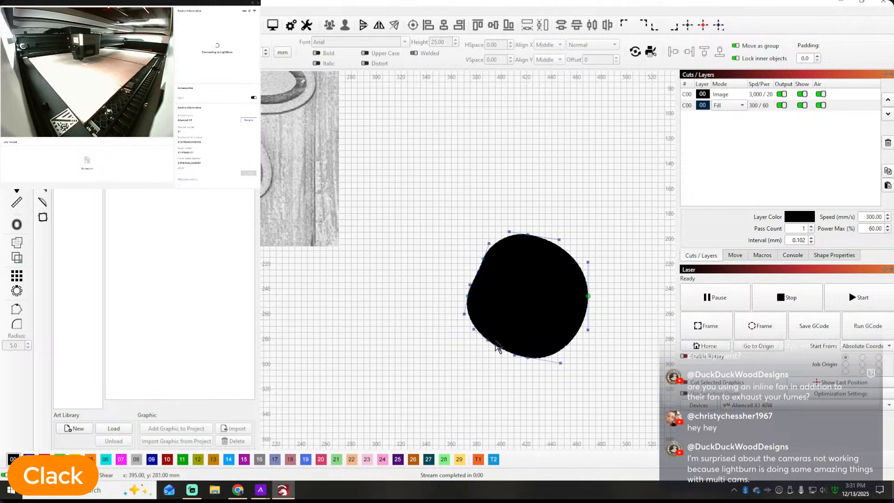
{"action": "left_click_drag", "start_coordinate": [497, 347], "coordinate": [505, 348]}
{"action": "scroll", "coordinate": [496, 341], "scroll_direction": "down", "scroll_amount": 3}
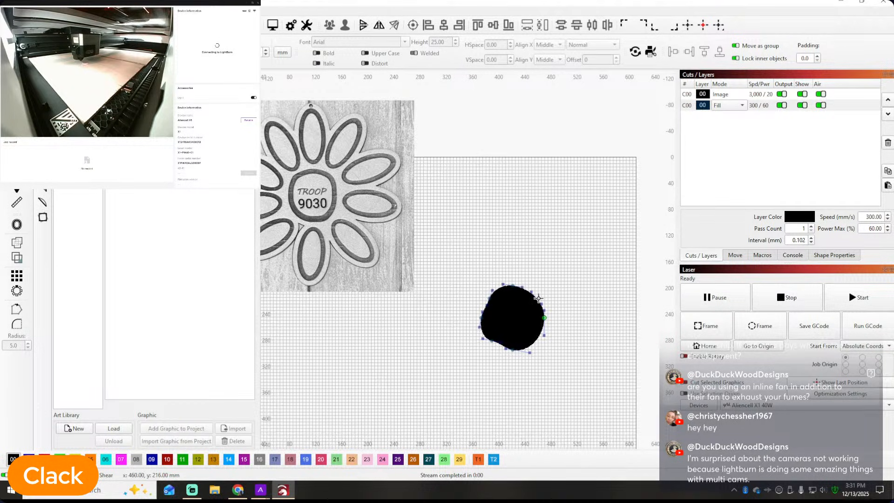
{"action": "scroll", "coordinate": [540, 302], "scroll_direction": "up", "scroll_amount": 1}
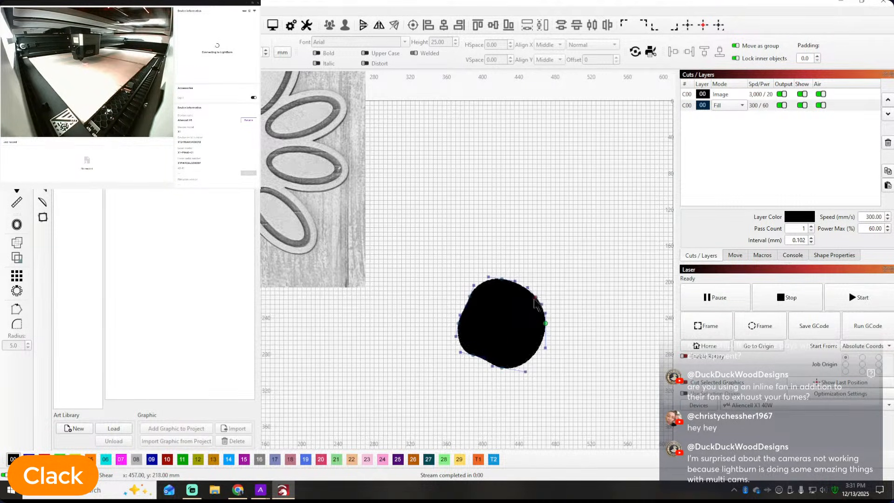
{"action": "left_click_drag", "start_coordinate": [534, 298], "coordinate": [532, 300]}
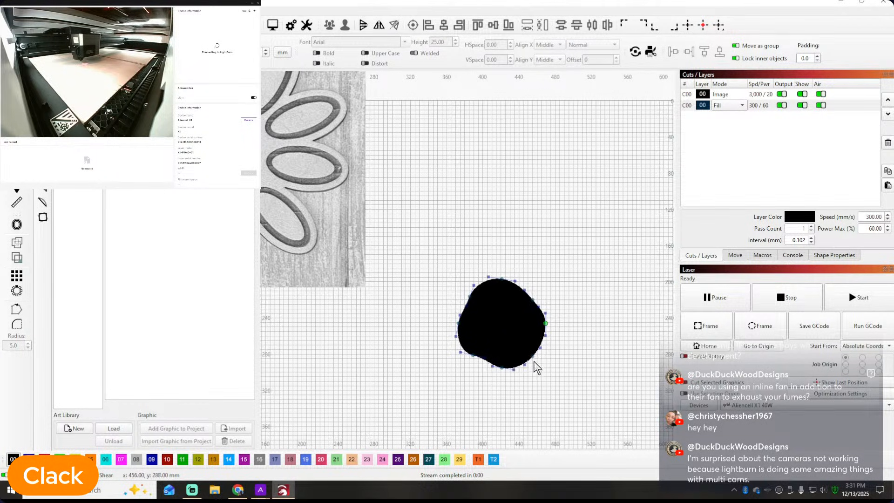
{"action": "left_click_drag", "start_coordinate": [523, 364], "coordinate": [527, 367]}
{"action": "scroll", "coordinate": [531, 333], "scroll_direction": "down", "scroll_amount": 3}
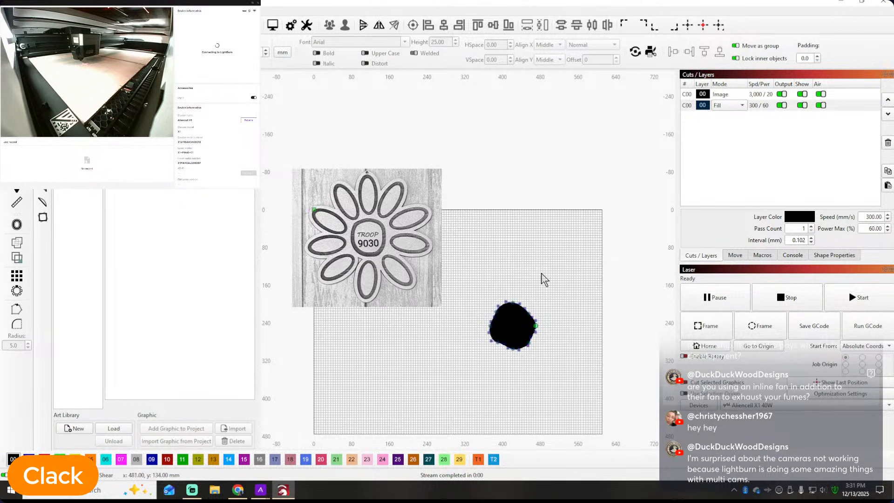
Leave node editing, select the irregular shape and set its layer mode to Line
{"action": "left_click", "coordinate": [17, 81]}
{"action": "left_click", "coordinate": [515, 265]}
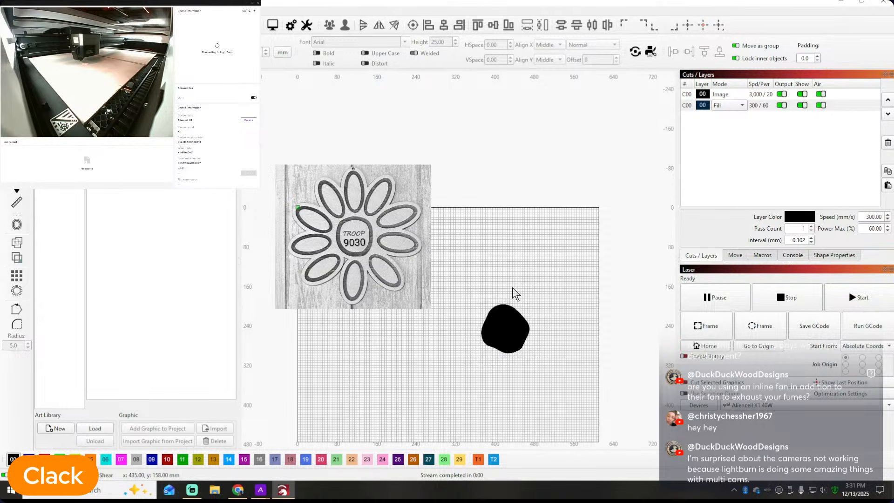
{"action": "left_click", "coordinate": [512, 325]}
{"action": "left_click", "coordinate": [743, 106]}
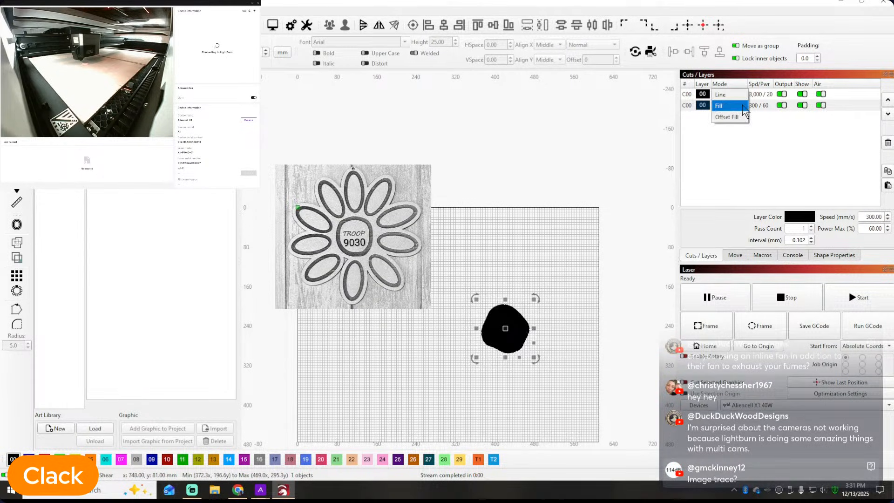
{"action": "left_click", "coordinate": [721, 95]}
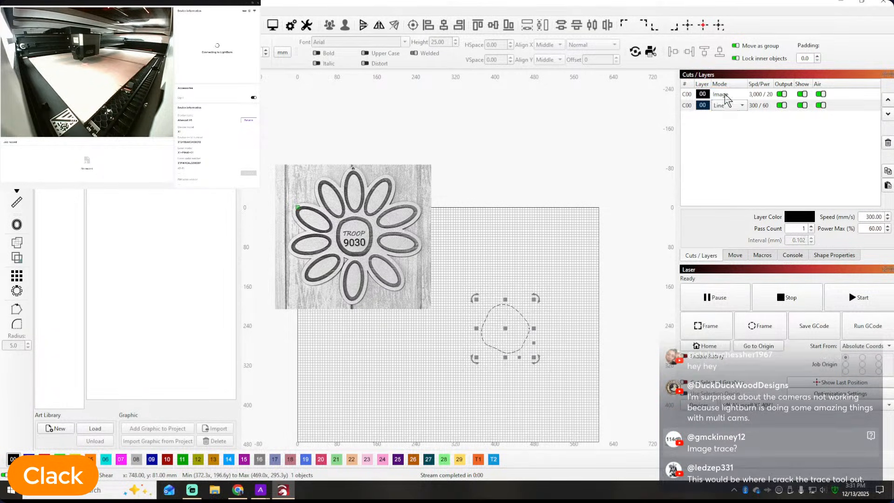
{"action": "left_click", "coordinate": [629, 144]}
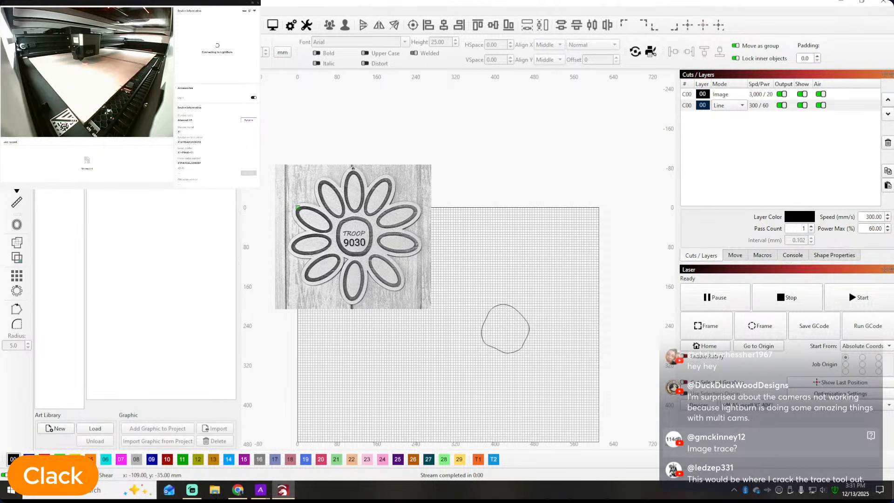
Offset the irregular outline outward by 4 mm with round corners, keeping the original outline
{"action": "left_click", "coordinate": [500, 306]}
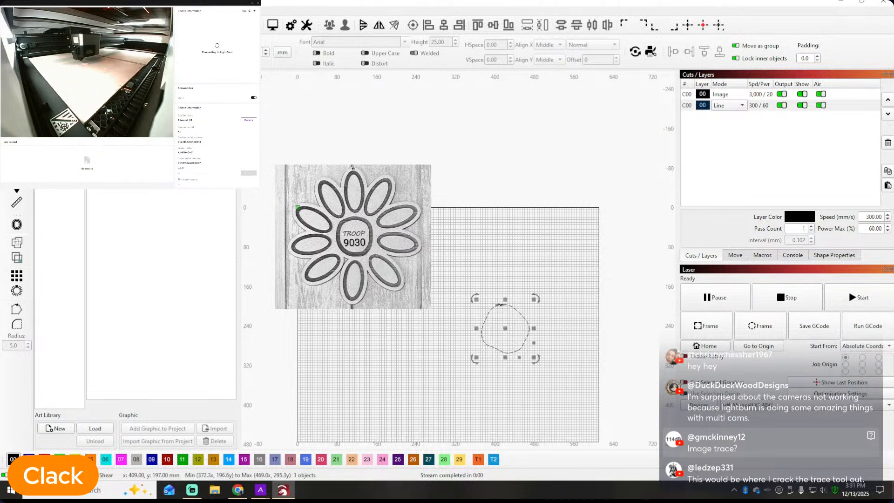
{"action": "left_click", "coordinate": [17, 225]}
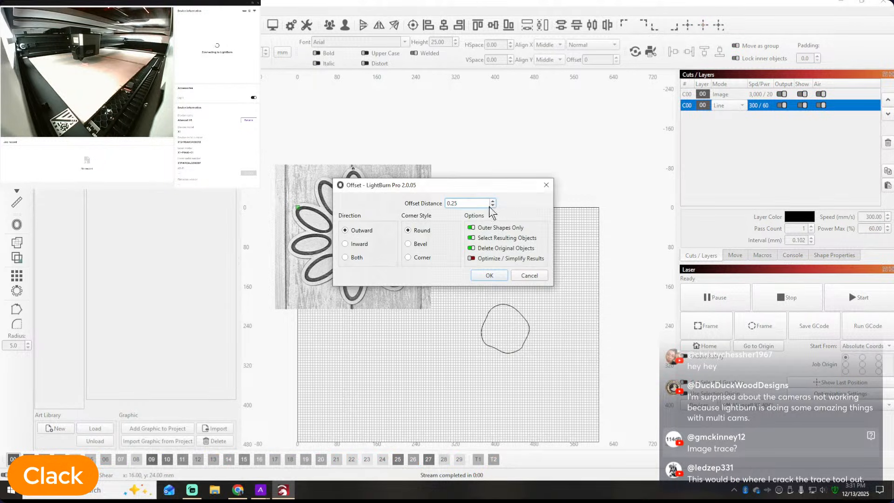
{"action": "double_click", "coordinate": [482, 201]}
{"action": "type", "text": "3"}
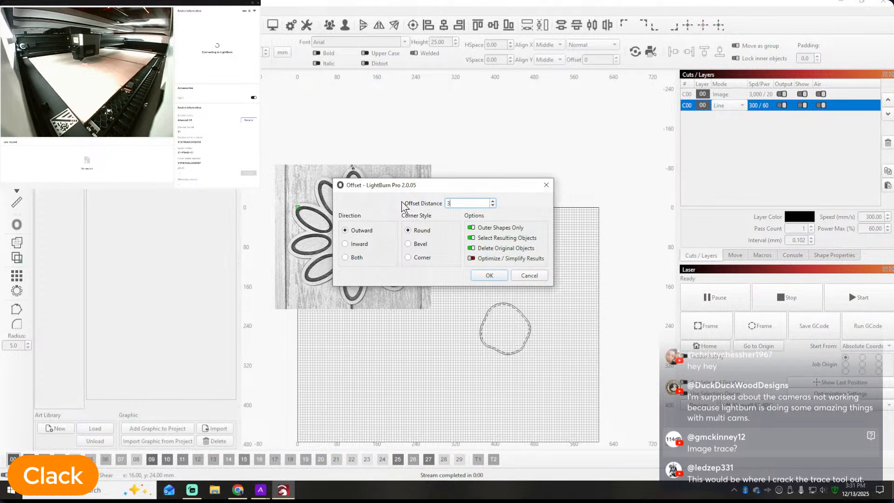
{"action": "double_click", "coordinate": [459, 202]}
{"action": "type", "text": "4"}
{"action": "left_click", "coordinate": [489, 275]}
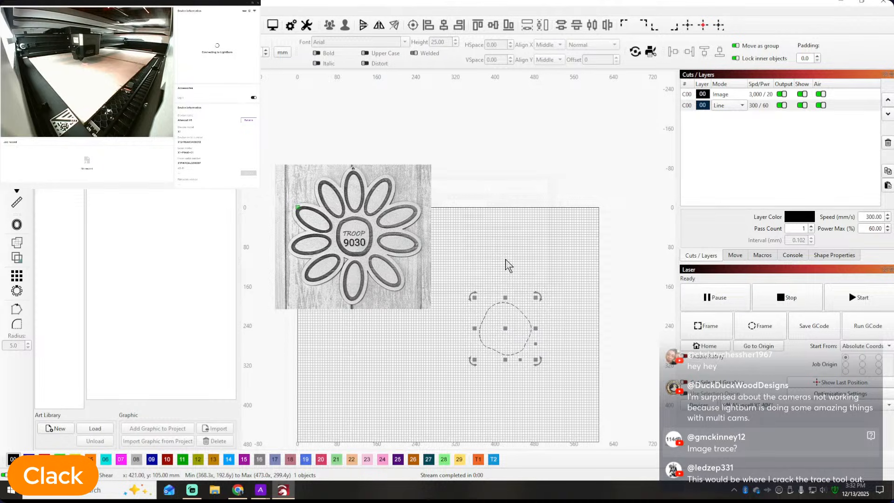
{"action": "key", "text": "ctrl+z"}
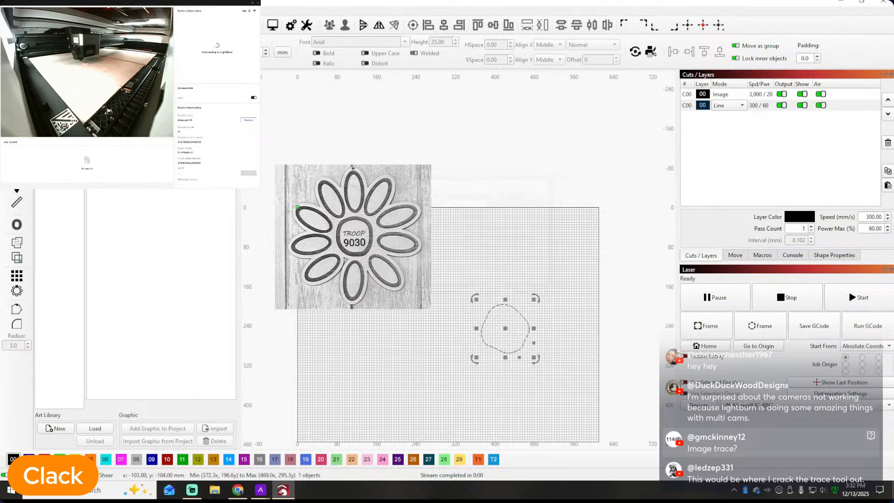
{"action": "left_click", "coordinate": [17, 224]}
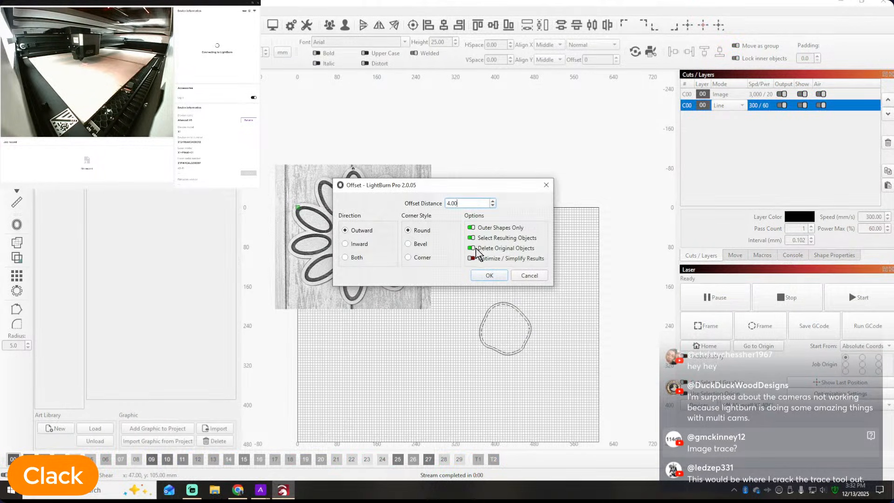
{"action": "left_click", "coordinate": [489, 275]}
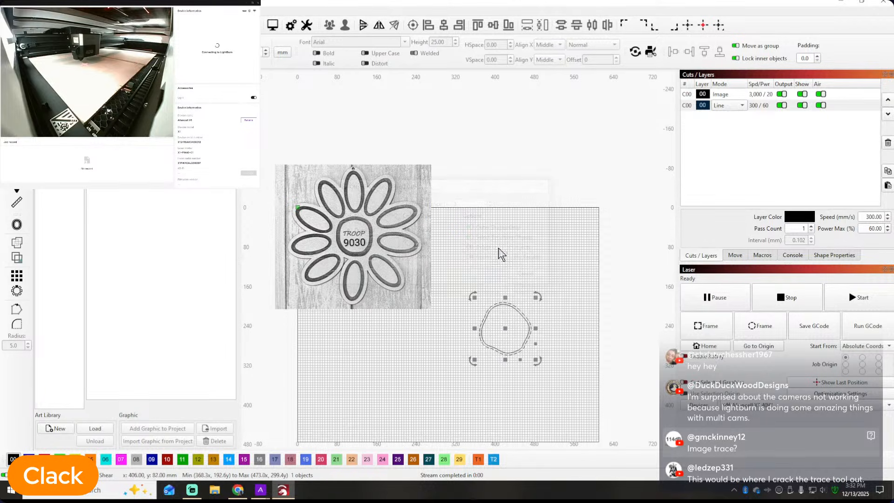
Group the irregular outline with its offset and set their layer mode to Fill to form a solid ring
{"action": "left_click_drag", "start_coordinate": [481, 289], "coordinate": [557, 374]}
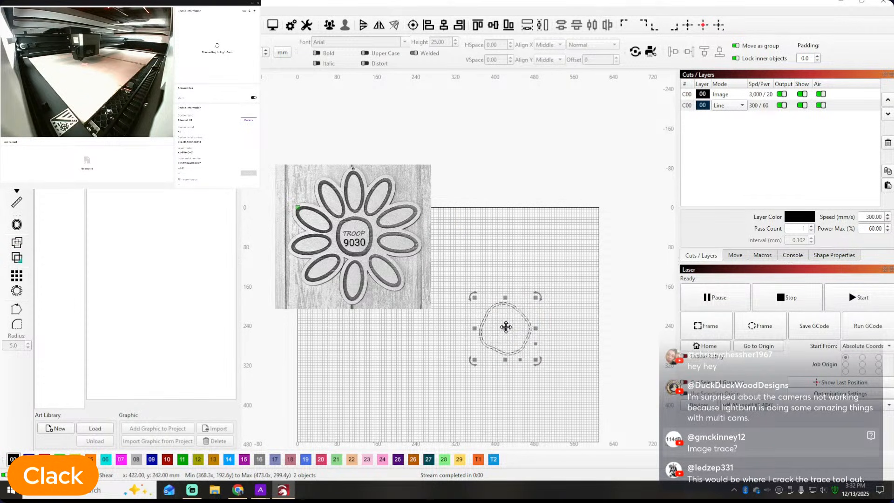
{"action": "right_click", "coordinate": [506, 327]}
{"action": "left_click", "coordinate": [540, 416]}
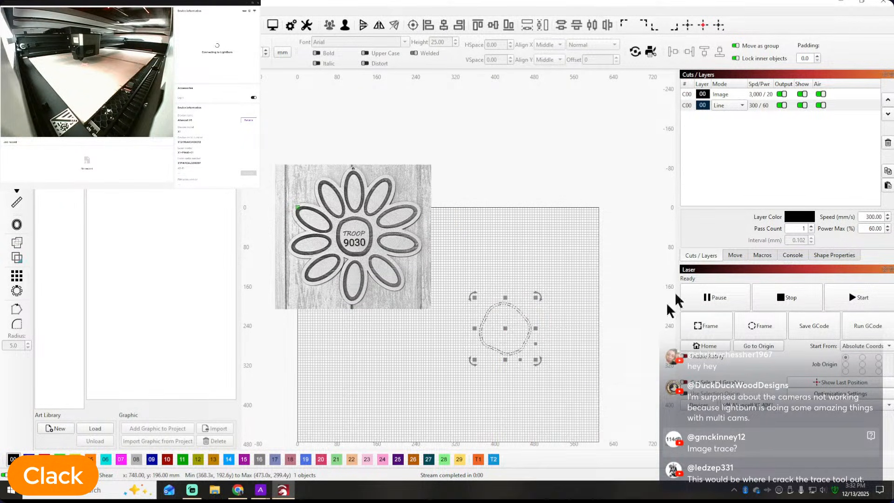
{"action": "left_click", "coordinate": [741, 105]}
{"action": "left_click", "coordinate": [726, 122]}
{"action": "left_click", "coordinate": [572, 245]}
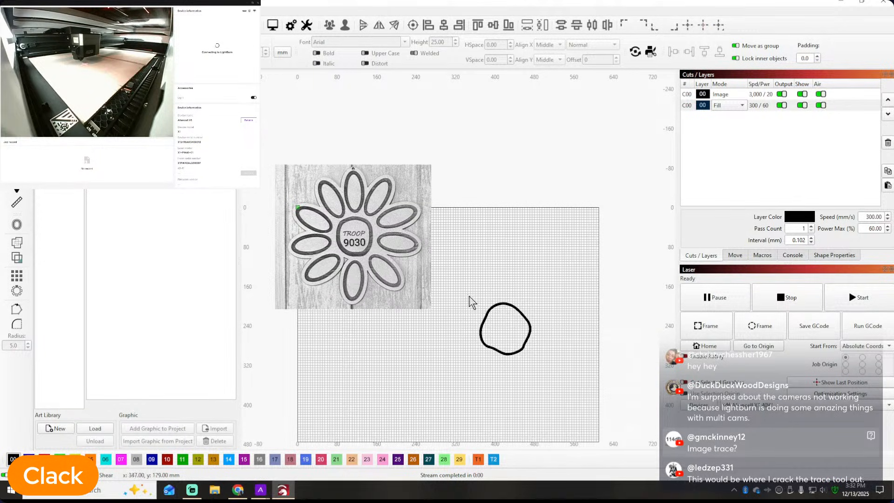
Move the ring up beside the flower image, level with its center, and scale it down slightly
{"action": "left_click", "coordinate": [516, 350]}
{"action": "left_click_drag", "start_coordinate": [504, 325], "coordinate": [515, 243]}
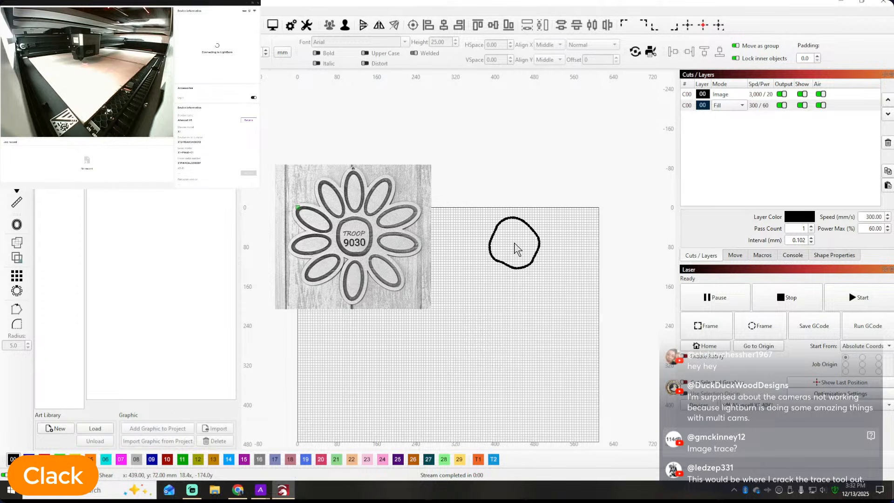
{"action": "left_click_drag", "start_coordinate": [544, 210], "coordinate": [522, 220]}
Try tracing the flower image with the threshold raised to 219, closing the trace without applying it
{"action": "left_click", "coordinate": [378, 229]}
{"action": "right_click", "coordinate": [378, 229]}
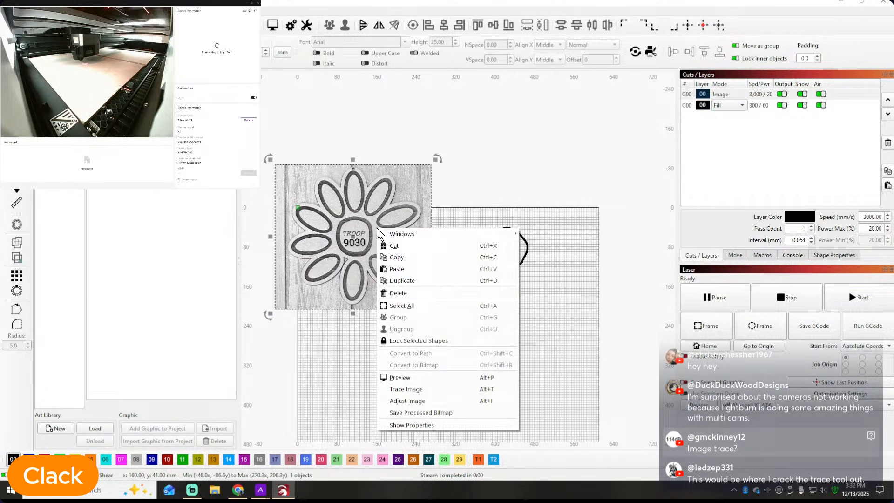
{"action": "left_click", "coordinate": [409, 390]}
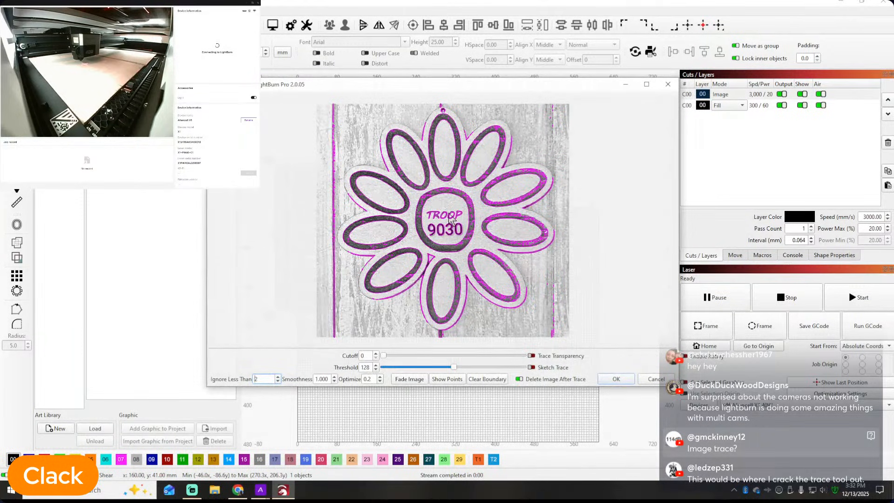
{"action": "mouse_move", "coordinate": [454, 367]}
{"action": "left_mouse_down"}
{"action": "mouse_move", "coordinate": [491, 367]}
{"action": "mouse_move", "coordinate": [432, 368]}
{"action": "mouse_move", "coordinate": [521, 367]}
{"action": "mouse_move", "coordinate": [484, 367]}
{"action": "mouse_move", "coordinate": [504, 365]}
{"action": "left_mouse_up"}
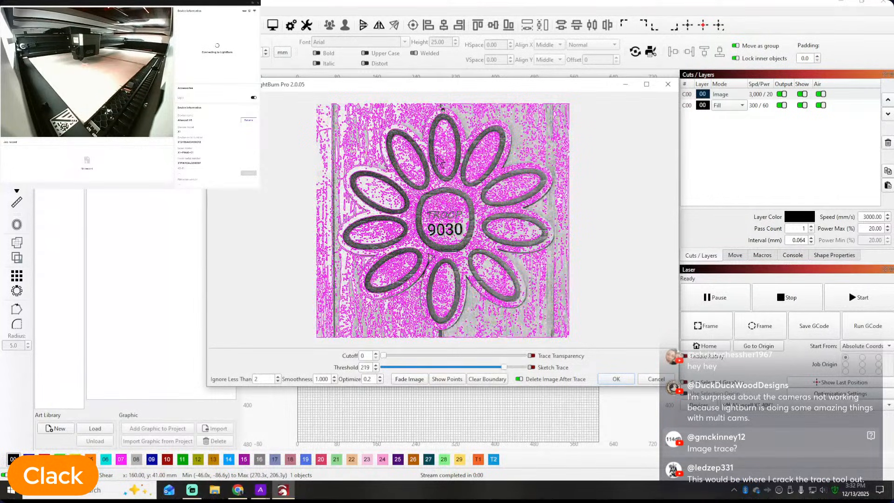
{"action": "scroll", "coordinate": [437, 160], "scroll_direction": "up", "scroll_amount": 3}
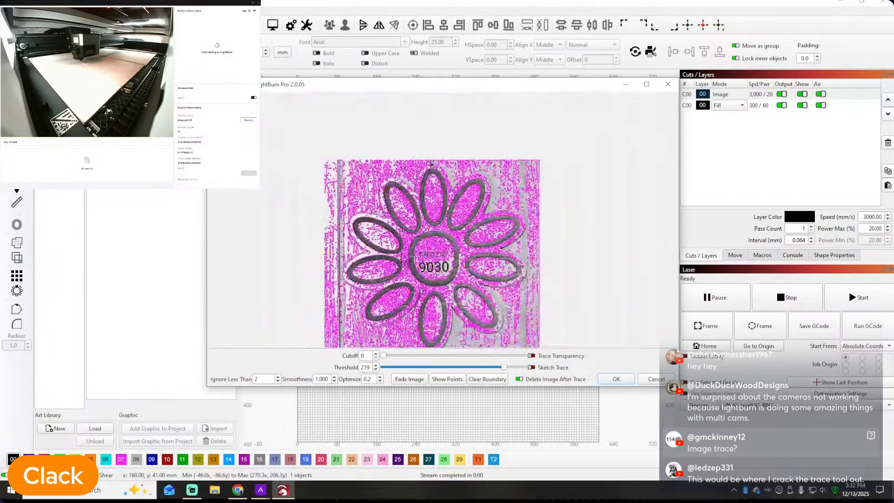
{"action": "scroll", "coordinate": [427, 264], "scroll_direction": "down", "scroll_amount": 3}
{"action": "left_click", "coordinate": [667, 84]}
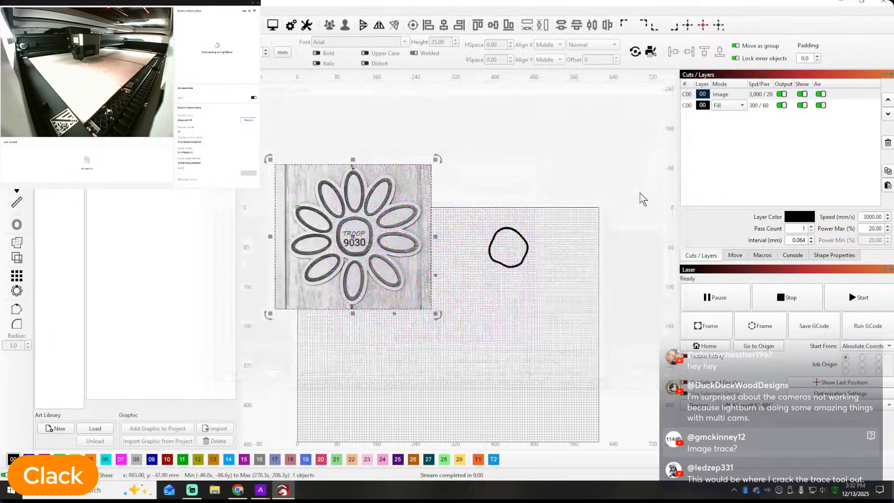
{"action": "left_click", "coordinate": [393, 102]}
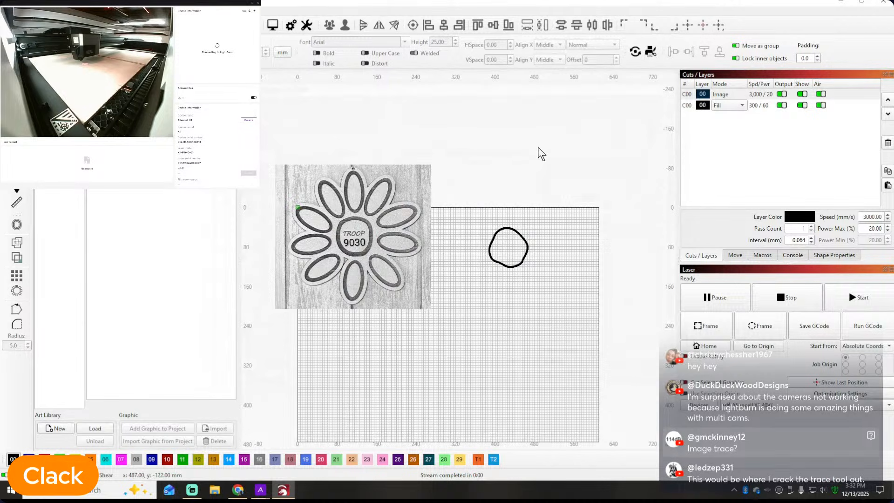
Move the irregular ring straight down to free the space above it for the petal
{"action": "left_click", "coordinate": [520, 242]}
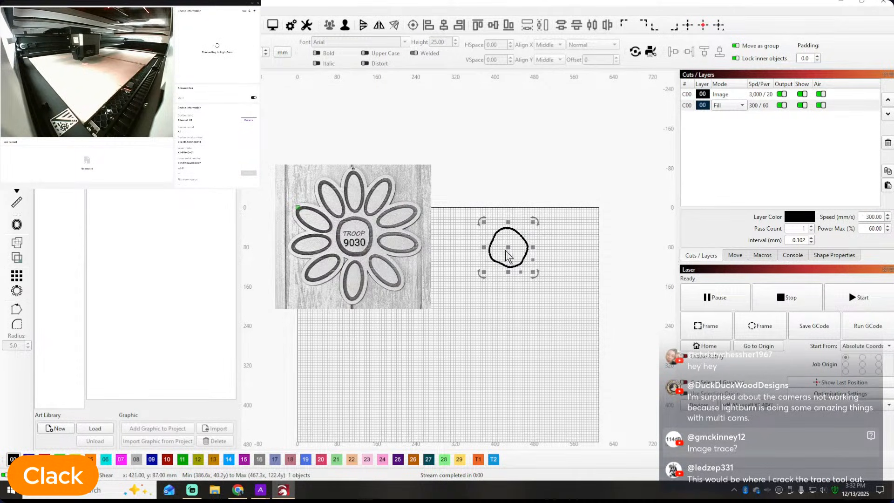
{"action": "left_click_drag", "start_coordinate": [510, 249], "coordinate": [510, 344]}
{"action": "left_click", "coordinate": [514, 281]}
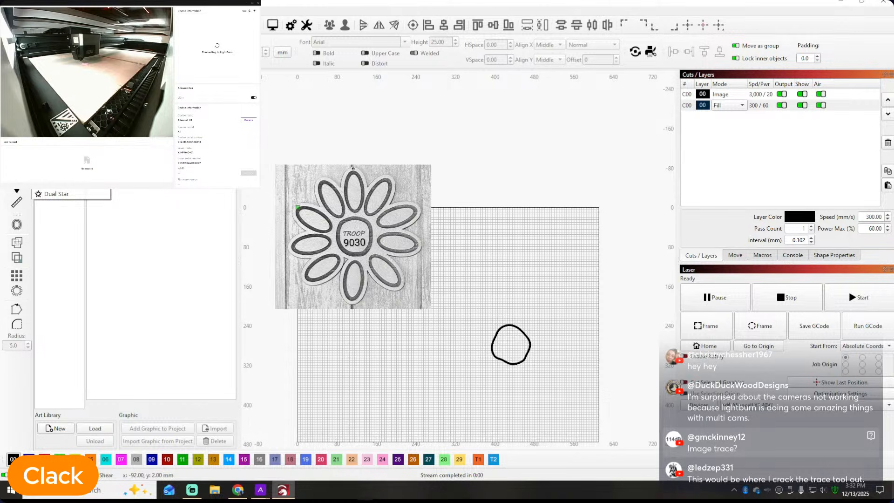
Draw an upright ellipse about 44 by 99 mm above the ring and offset it outward by 4 mm
{"action": "left_click_drag", "start_coordinate": [501, 238], "coordinate": [522, 287]}
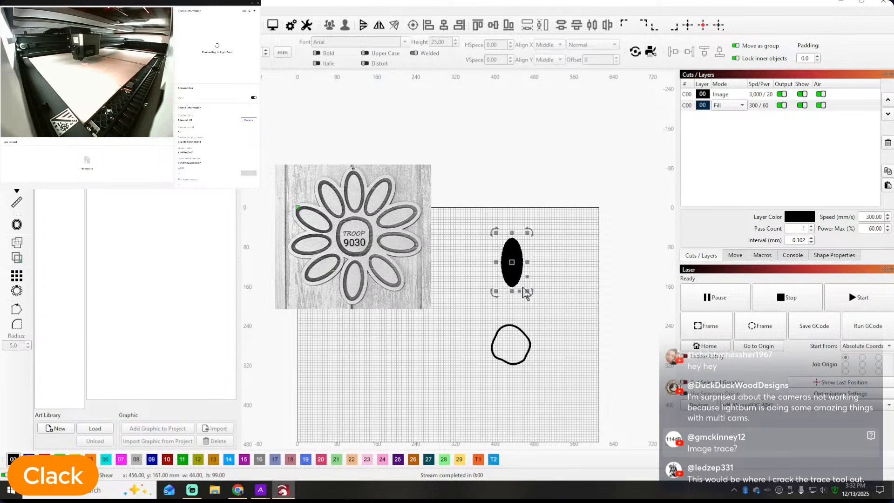
{"action": "left_click", "coordinate": [17, 224]}
{"action": "left_click_drag", "start_coordinate": [470, 191], "coordinate": [201, 192]}
{"action": "left_click", "coordinate": [227, 280]}
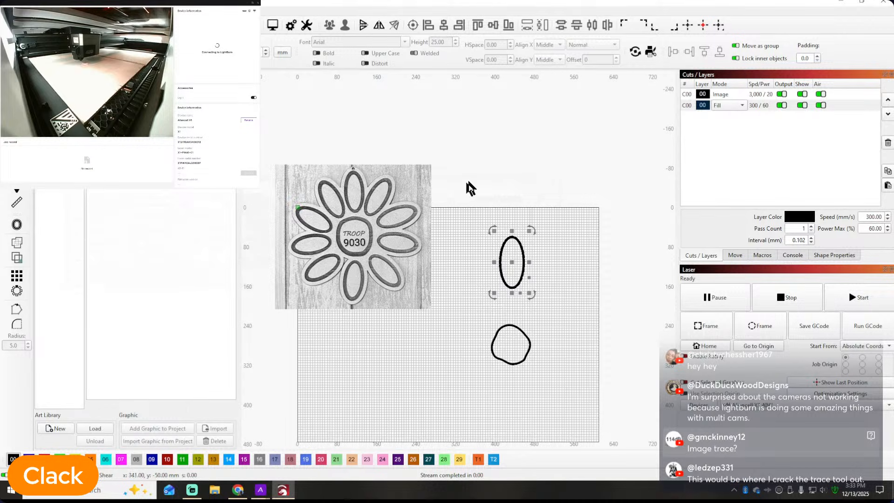
{"action": "left_click", "coordinate": [554, 264]}
{"action": "left_click", "coordinate": [520, 266]}
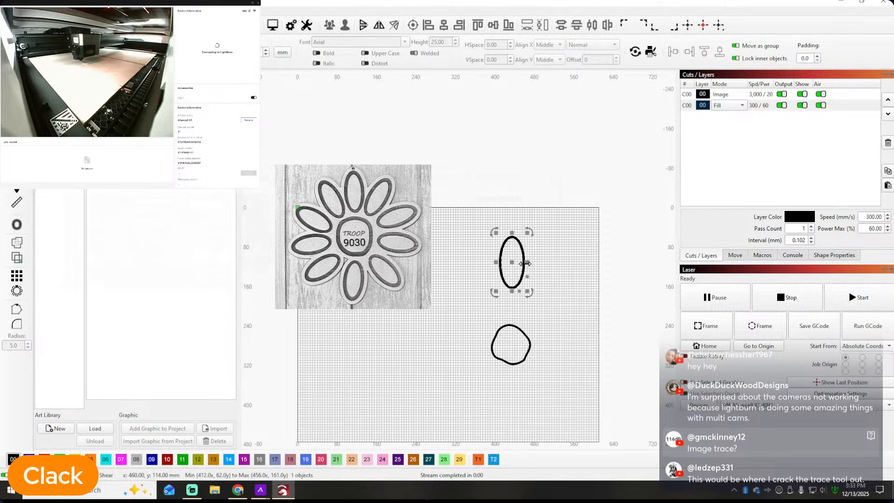
{"action": "left_click_drag", "start_coordinate": [511, 264], "coordinate": [504, 296]}
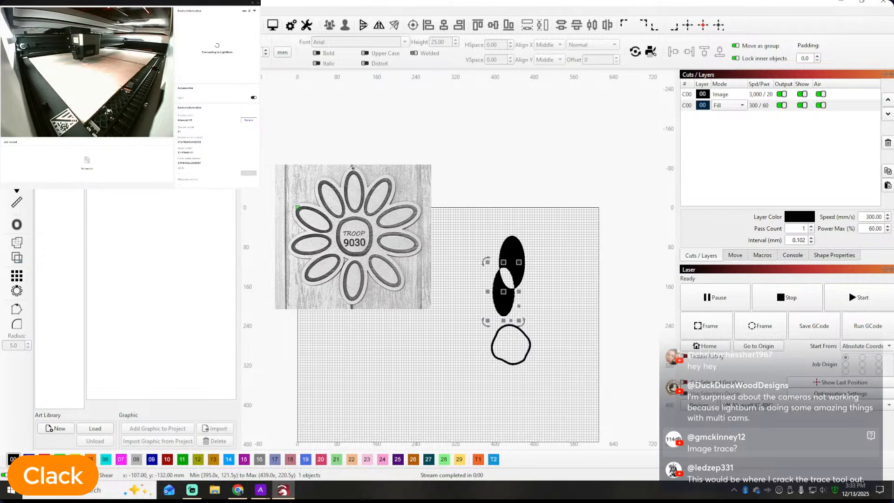
{"action": "key", "text": "ctrl+z"}
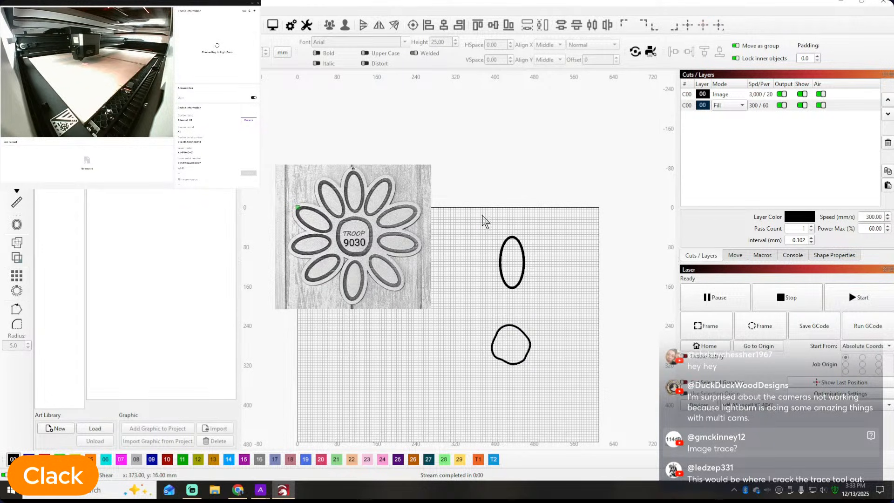
Group the ellipse with its offset so they form a single petal outline
{"action": "left_click_drag", "start_coordinate": [482, 215], "coordinate": [546, 314]}
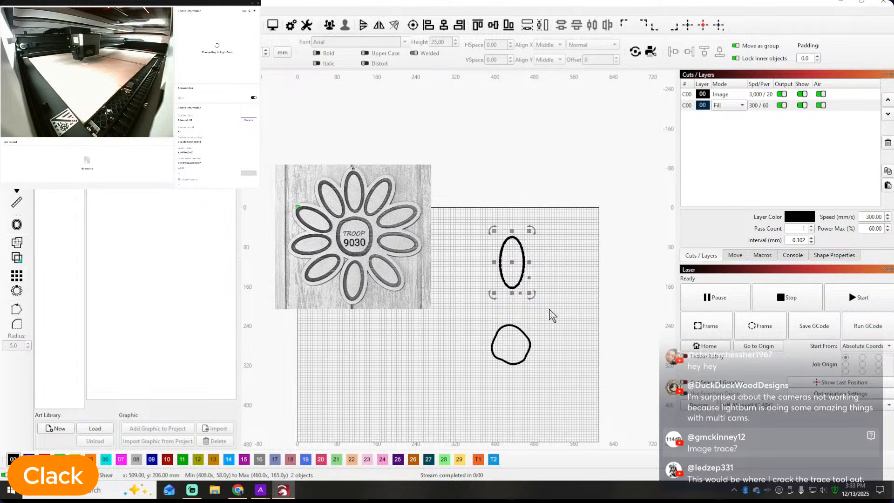
{"action": "left_click", "coordinate": [20, 257]}
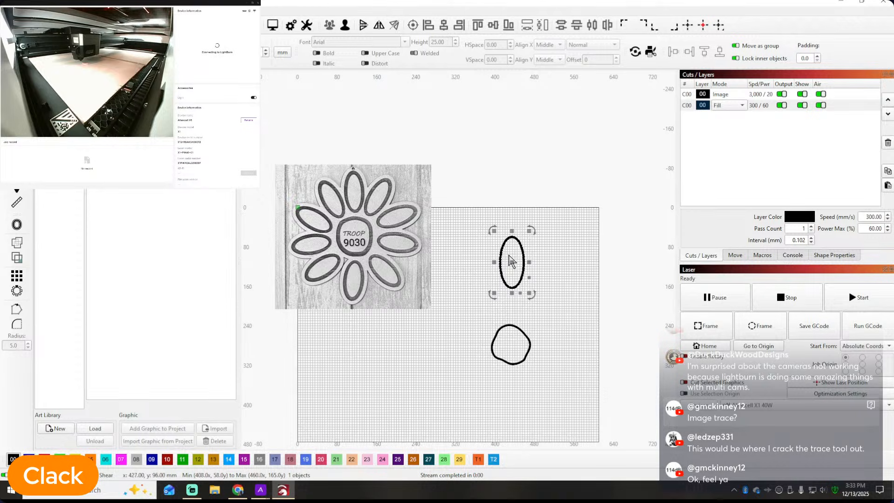
{"action": "right_click", "coordinate": [512, 262]}
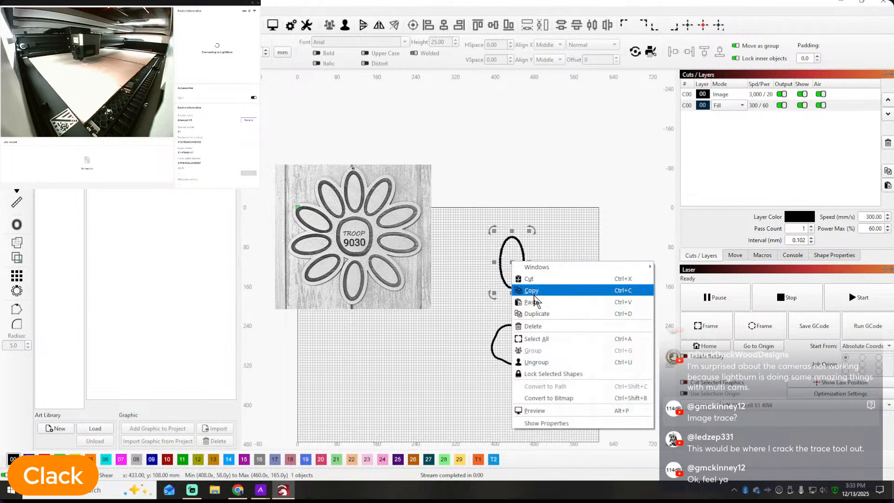
{"action": "left_click", "coordinate": [544, 255]}
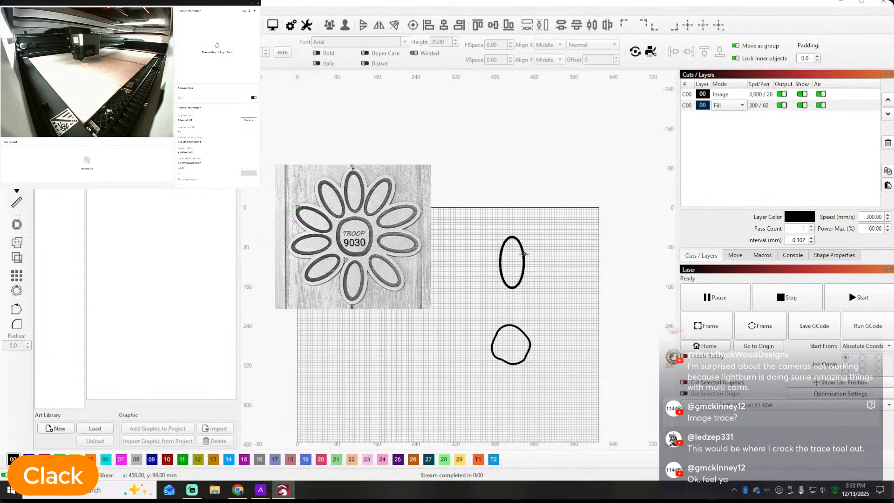
Move the grouped petal outline down so it sits just above the irregular ring, centered over it
{"action": "left_click_drag", "start_coordinate": [512, 269], "coordinate": [510, 297]}
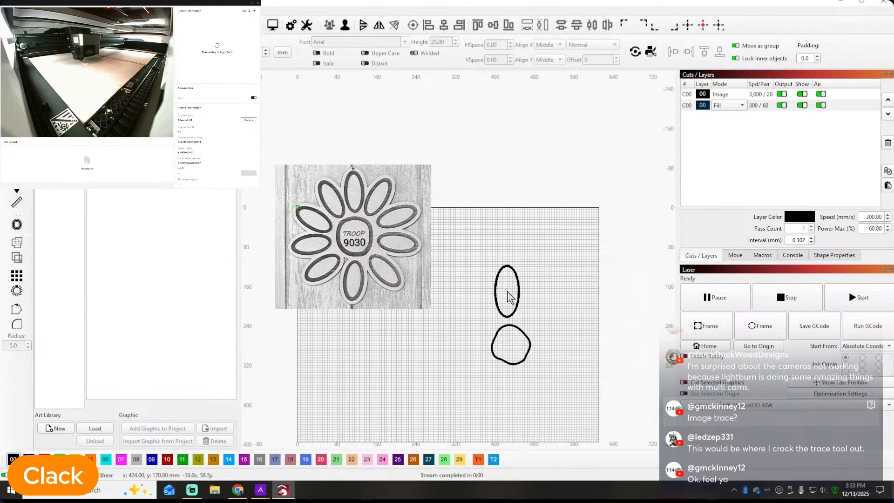
{"action": "left_click", "coordinate": [542, 295]}
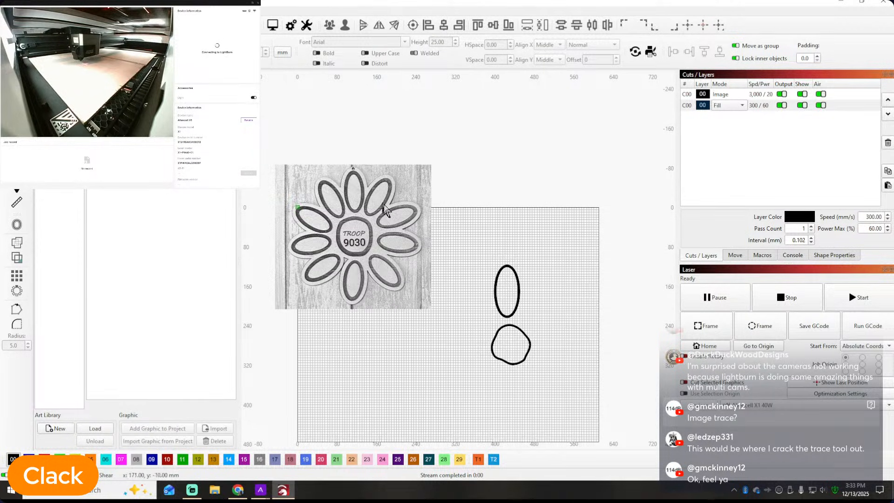
{"action": "left_click", "coordinate": [513, 271]}
{"action": "left_click_drag", "start_coordinate": [507, 291], "coordinate": [509, 289]}
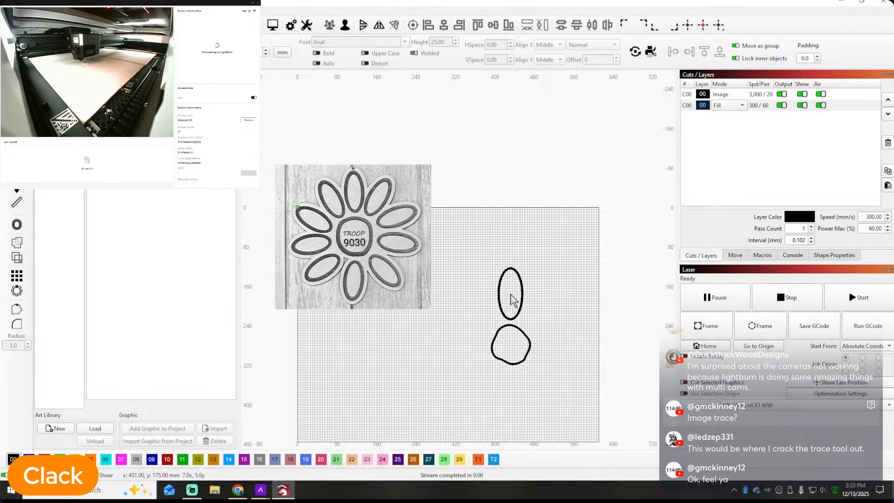
{"action": "left_click", "coordinate": [510, 294]}
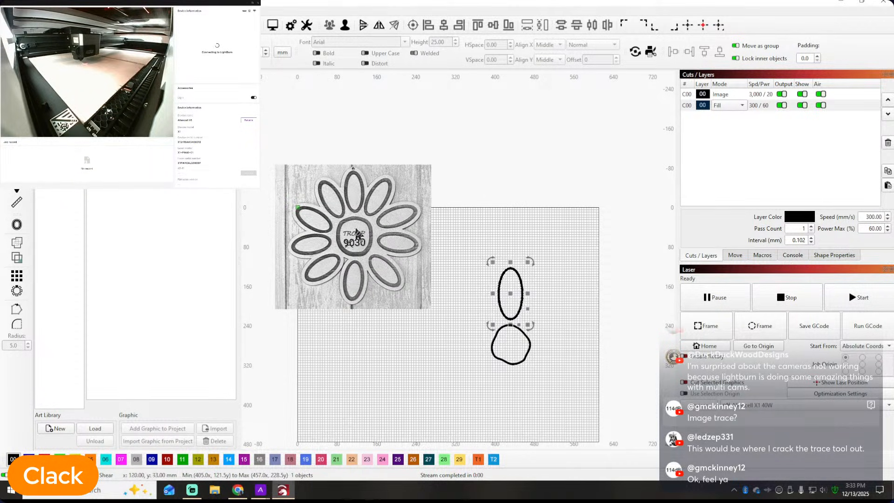
Draw a circle about 188 mm in diameter over the petal and assign it to the T2 tool layer
{"action": "left_click", "coordinate": [343, 269]}
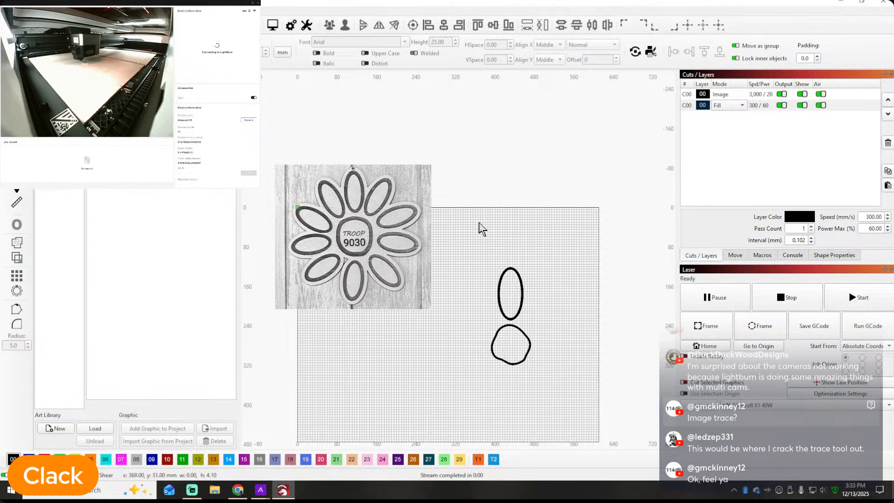
{"action": "left_click_drag", "start_coordinate": [478, 222], "coordinate": [556, 314]}
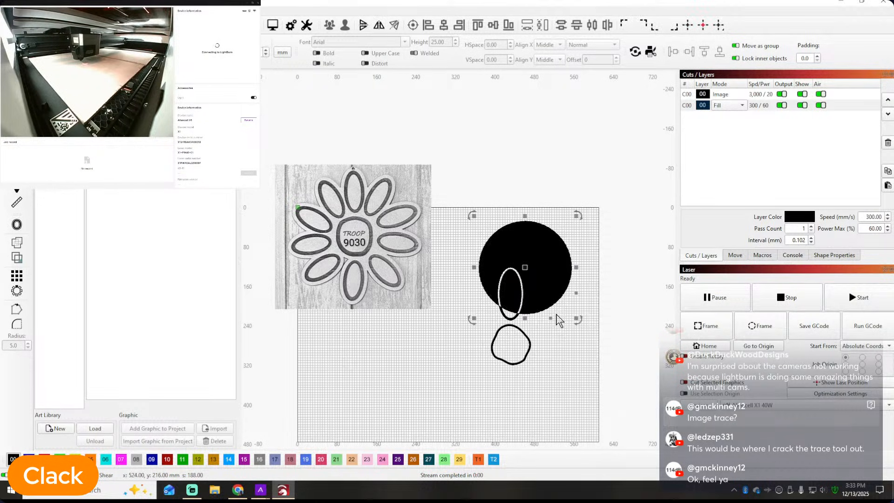
{"action": "left_click", "coordinate": [494, 459]}
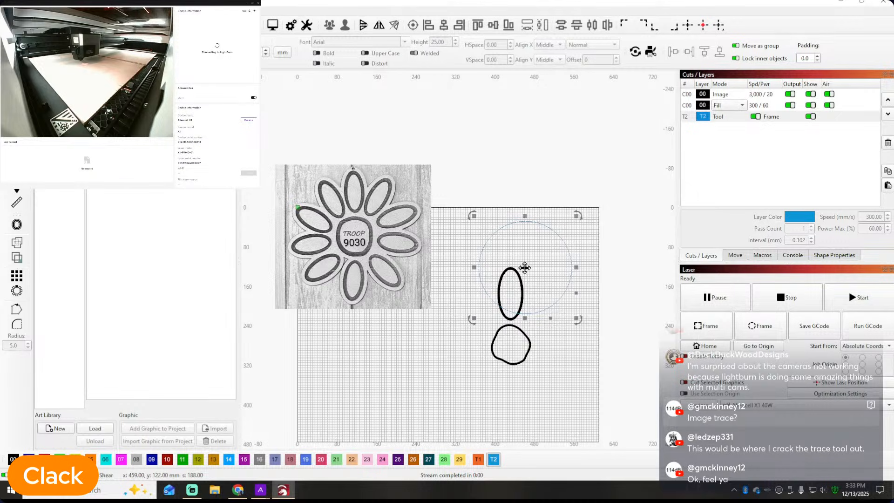
Move the T2 circle down around the irregular ring and align it to the ring's center
{"action": "left_click", "coordinate": [528, 267]}
{"action": "left_click_drag", "start_coordinate": [524, 315], "coordinate": [510, 339]}
{"action": "left_click", "coordinate": [597, 322]}
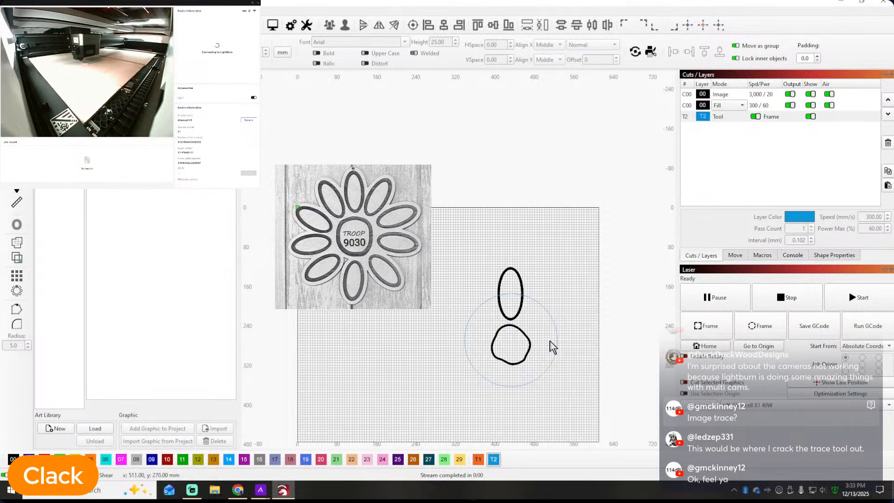
{"action": "left_click", "coordinate": [556, 328]}
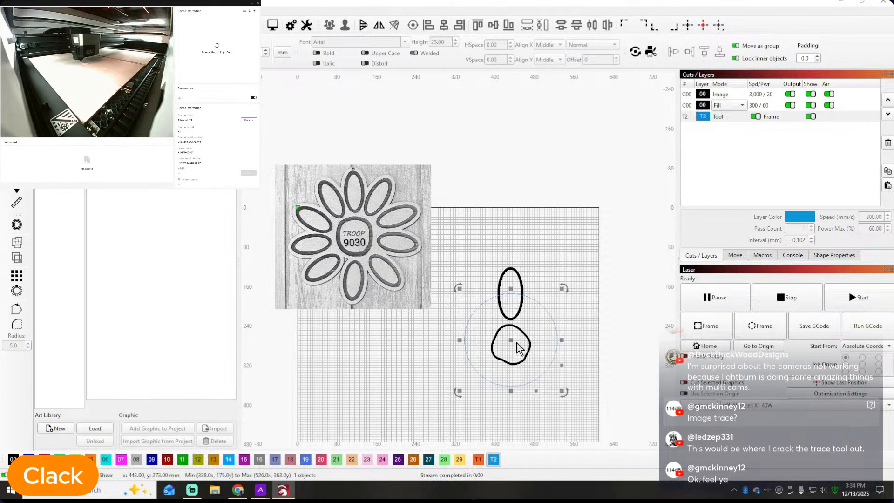
{"action": "scroll", "coordinate": [525, 351], "scroll_direction": "up", "scroll_amount": 2}
{"action": "scroll", "coordinate": [525, 352], "scroll_direction": "up", "scroll_amount": 1}
{"action": "left_click", "coordinate": [528, 327], "text": "shift"}
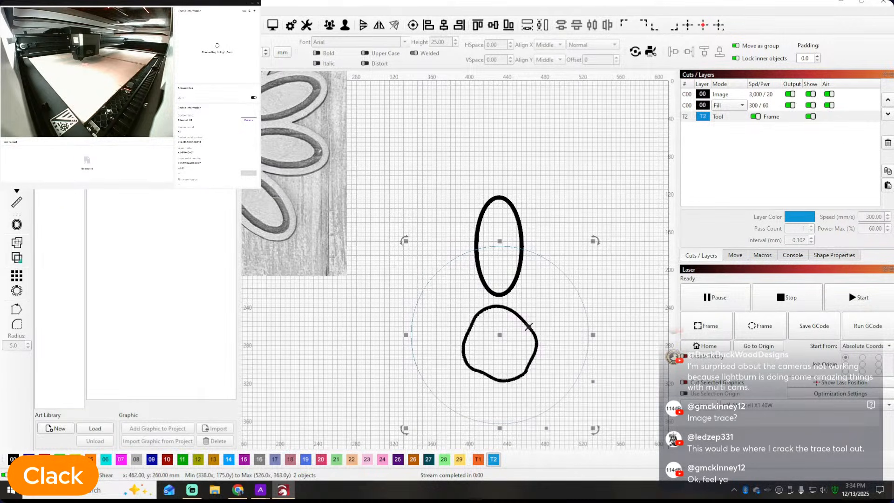
{"action": "left_click", "coordinate": [412, 26]}
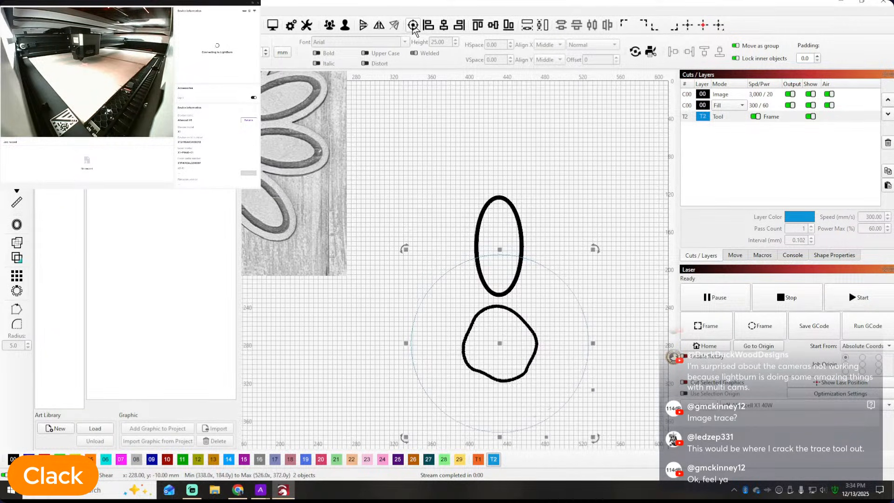
{"action": "left_click", "coordinate": [574, 184]}
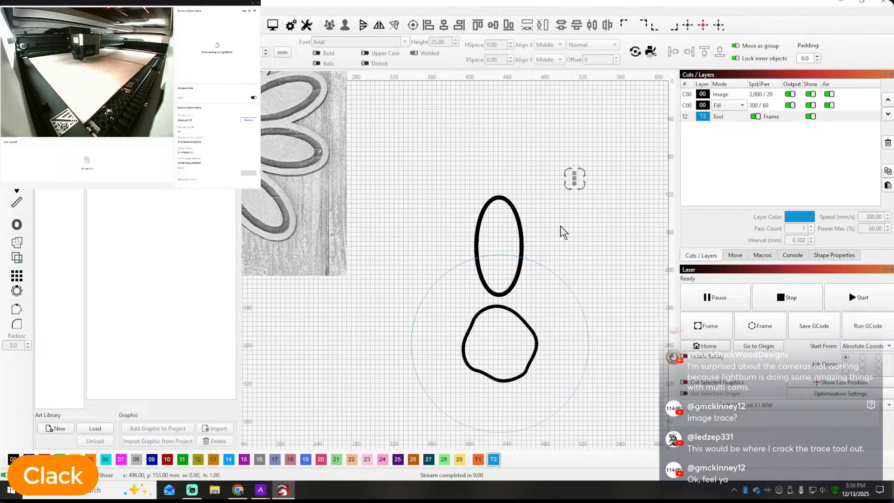
{"action": "scroll", "coordinate": [560, 225], "scroll_direction": "down", "scroll_amount": 1}
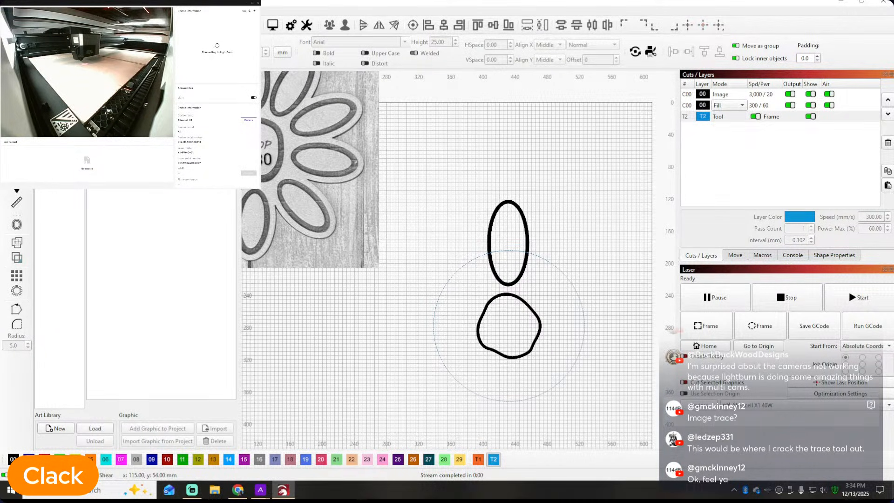
{"action": "left_click_drag", "start_coordinate": [518, 145], "coordinate": [607, 227]}
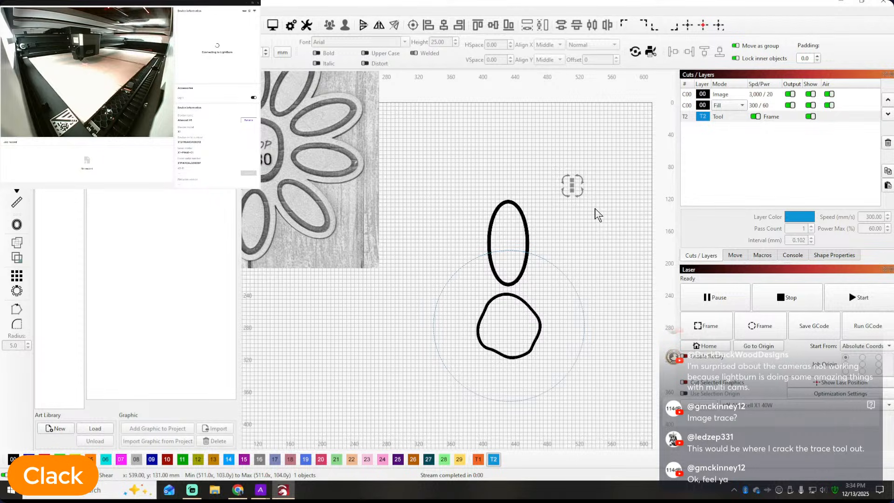
{"action": "key", "text": "Delete"}
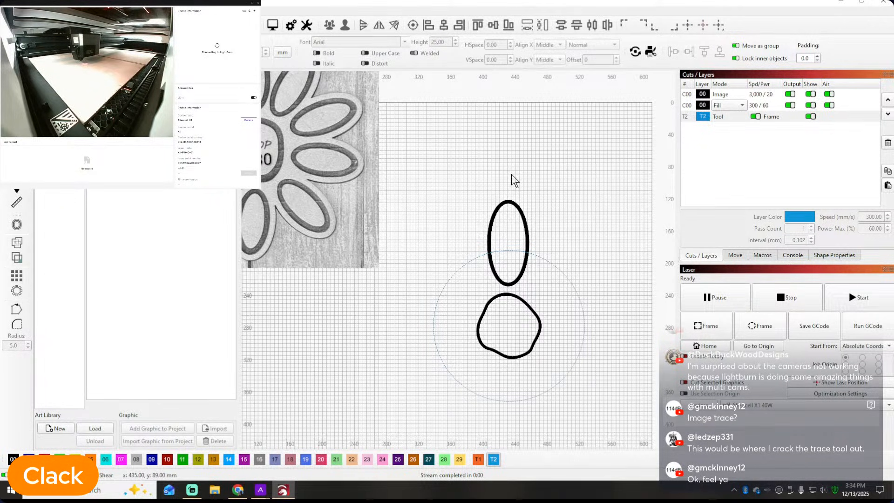
Start a Copy Along Path of the petal outline around the T2 circle and enable rotated copies
{"action": "left_click", "coordinate": [528, 245]}
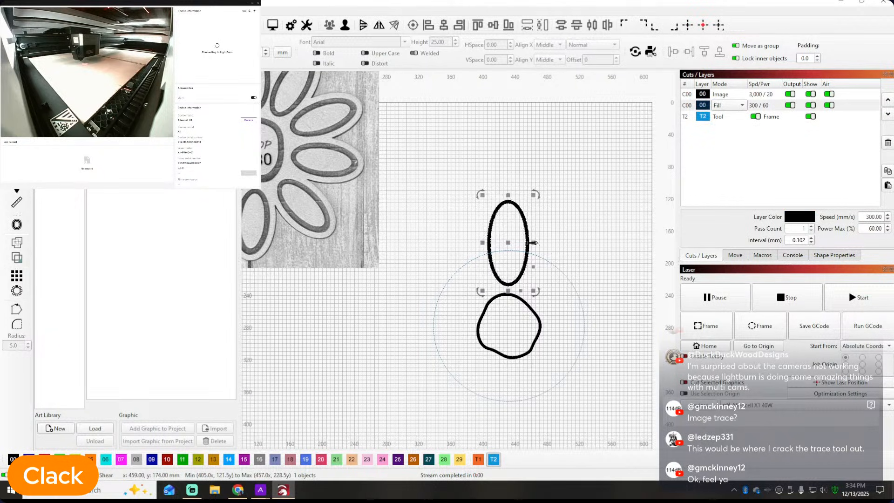
{"action": "left_click", "coordinate": [560, 272], "text": "shift"}
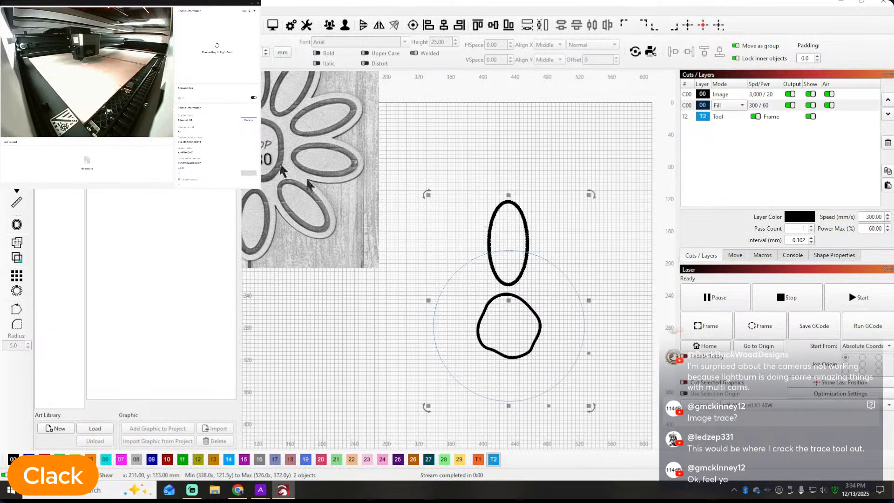
{"action": "left_click", "coordinate": [43, 10]}
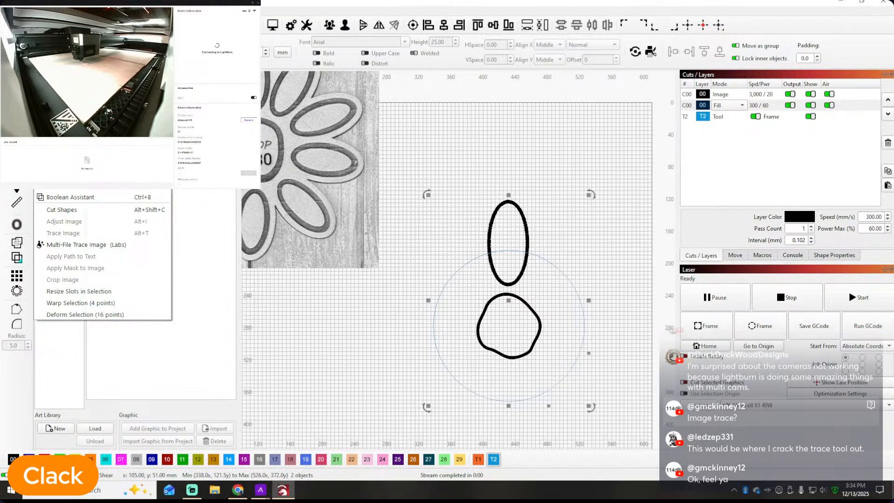
{"action": "mouse_move", "coordinate": [66, 10]}
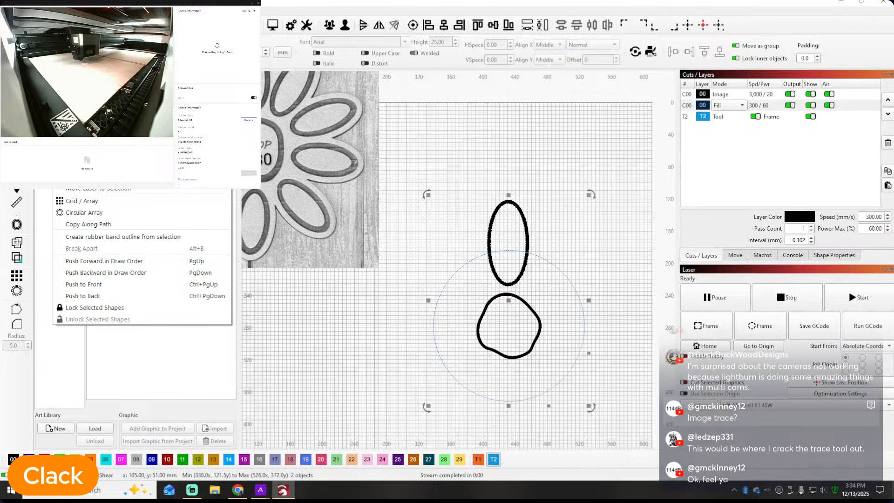
{"action": "left_click", "coordinate": [89, 224]}
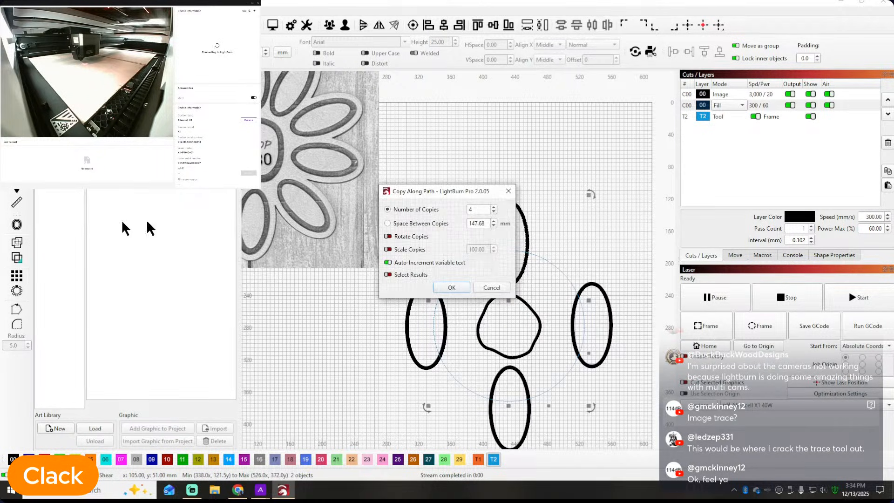
{"action": "left_click_drag", "start_coordinate": [459, 193], "coordinate": [333, 109]}
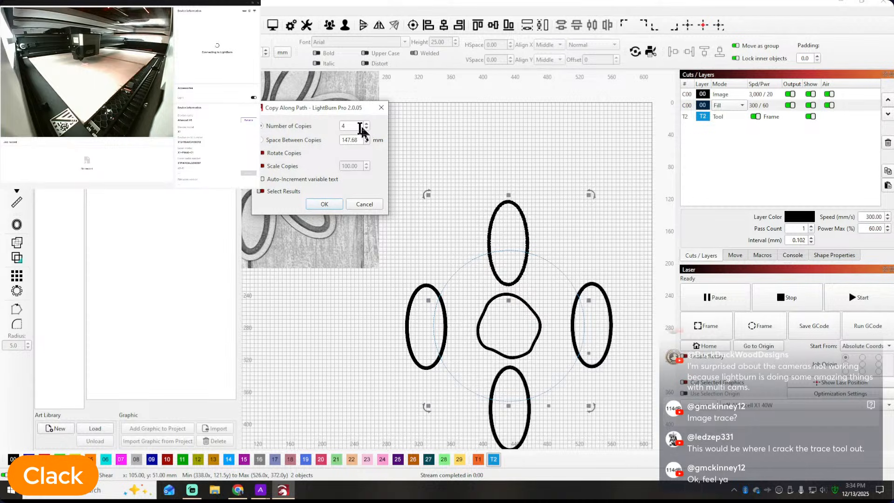
{"action": "left_click", "coordinate": [269, 155]}
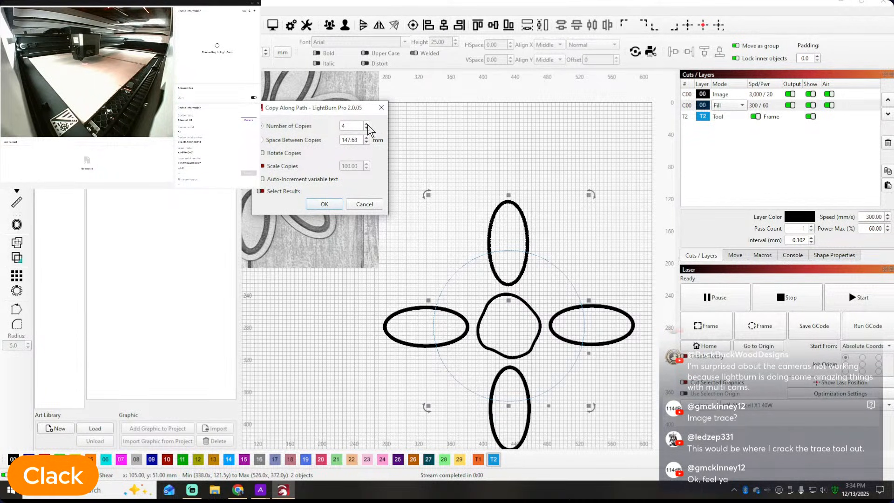
Set the number of copies along the path to 9 and create the ring of petals
{"action": "left_click_drag", "start_coordinate": [327, 112], "coordinate": [596, 116]}
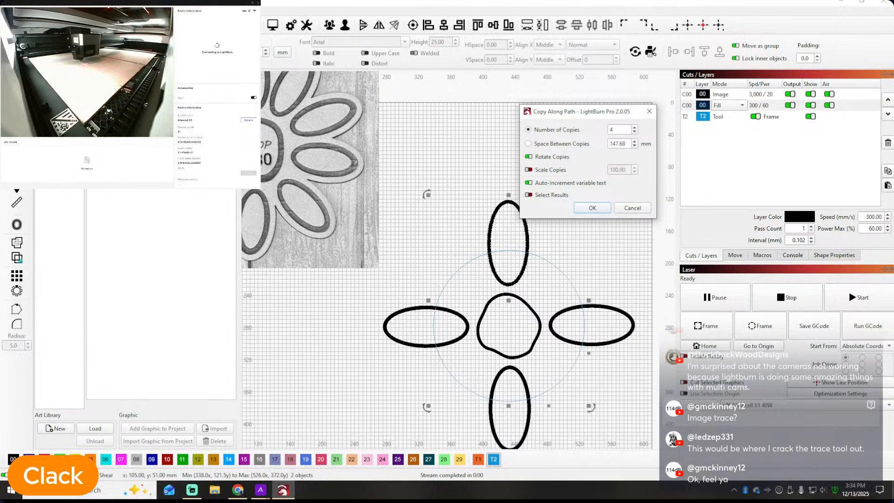
{"action": "left_click", "coordinate": [635, 127]}
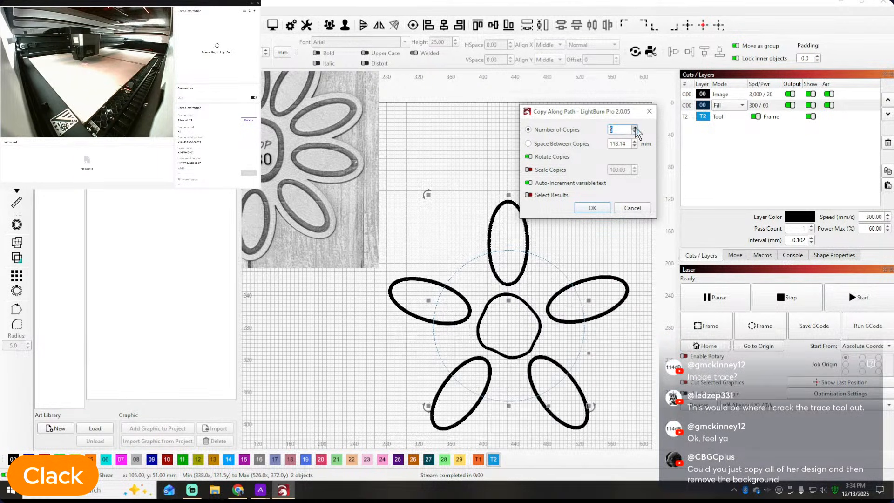
{"action": "left_click", "coordinate": [634, 127]}
{"action": "left_click", "coordinate": [635, 127]}
{"action": "left_click", "coordinate": [635, 127]}
{"action": "left_click", "coordinate": [634, 127]}
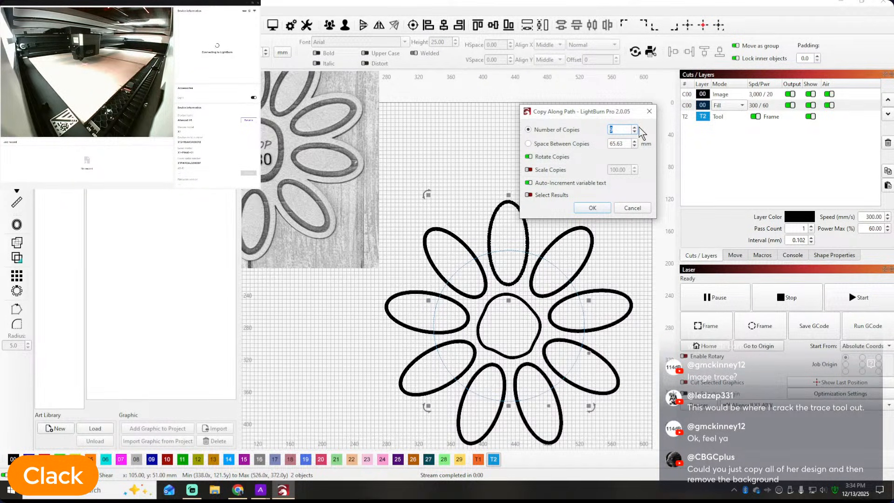
{"action": "left_click", "coordinate": [597, 209]}
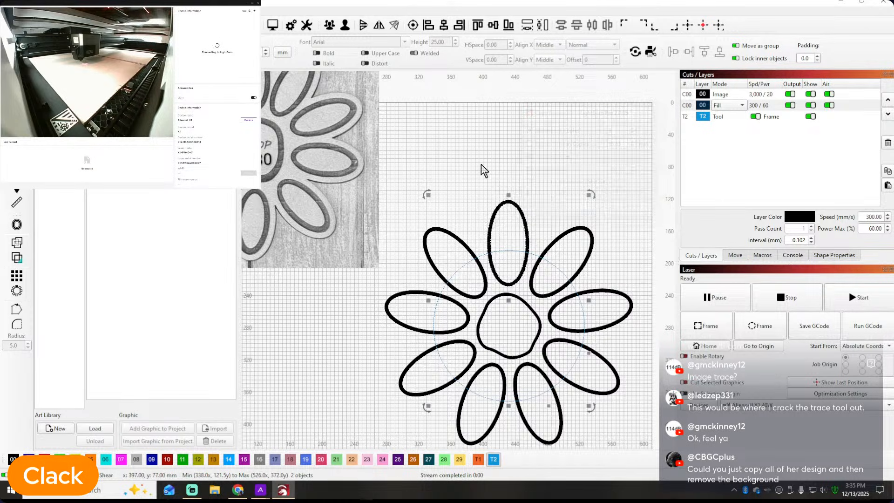
Compare the petal ring with the reference flower and move the reference image left, away from it
{"action": "scroll", "coordinate": [484, 170], "scroll_direction": "down", "scroll_amount": 3}
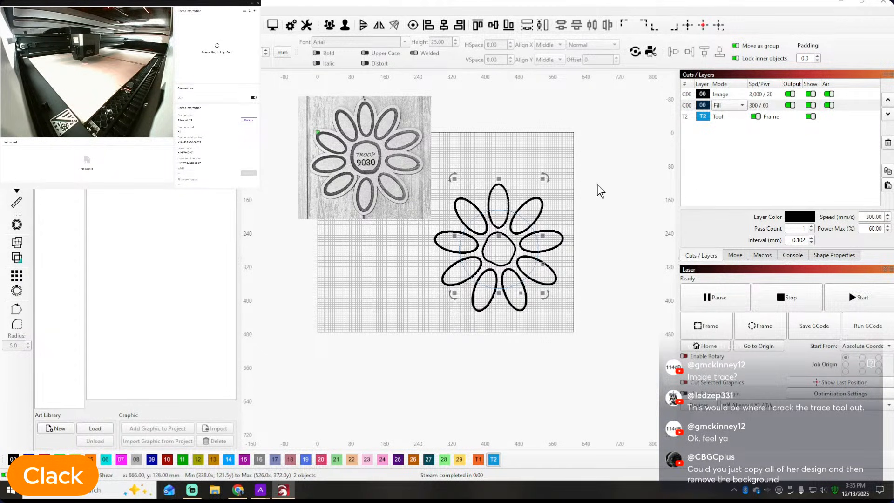
{"action": "left_click", "coordinate": [605, 204]}
{"action": "scroll", "coordinate": [507, 231], "scroll_direction": "up", "scroll_amount": 3}
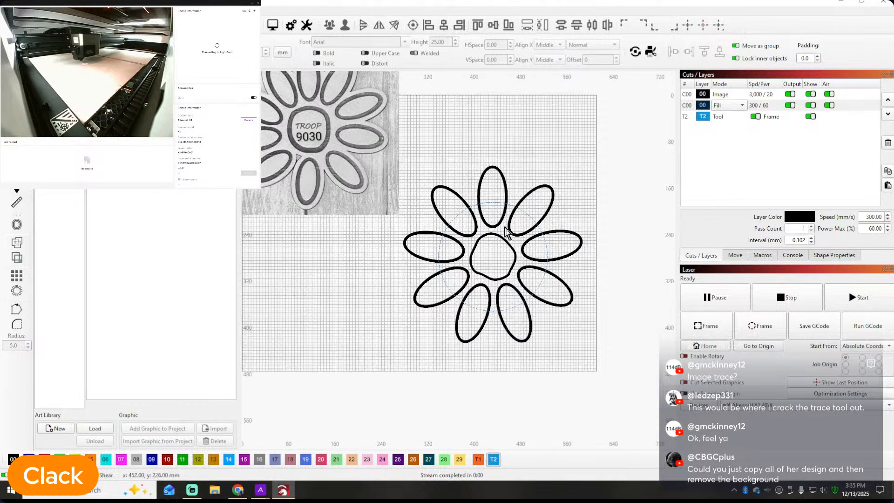
{"action": "scroll", "coordinate": [506, 231], "scroll_direction": "down", "scroll_amount": 3}
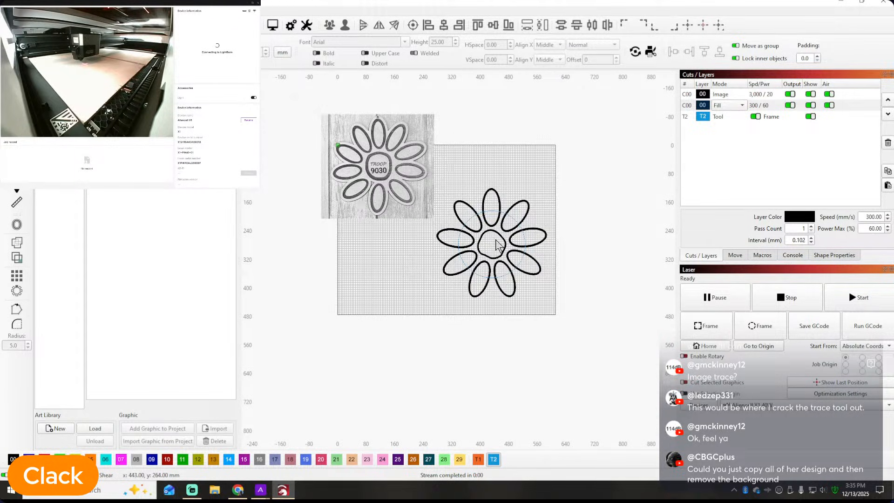
{"action": "scroll", "coordinate": [490, 239], "scroll_direction": "up", "scroll_amount": 2}
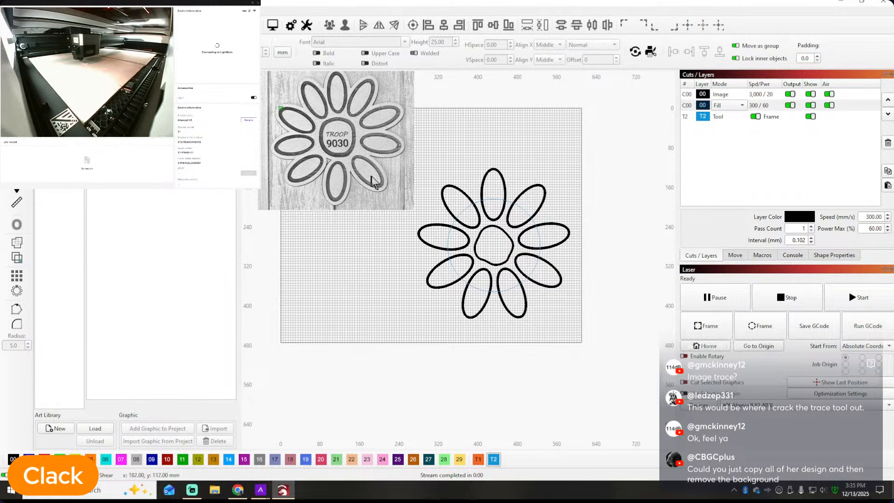
{"action": "scroll", "coordinate": [523, 144], "scroll_direction": "down", "scroll_amount": 3}
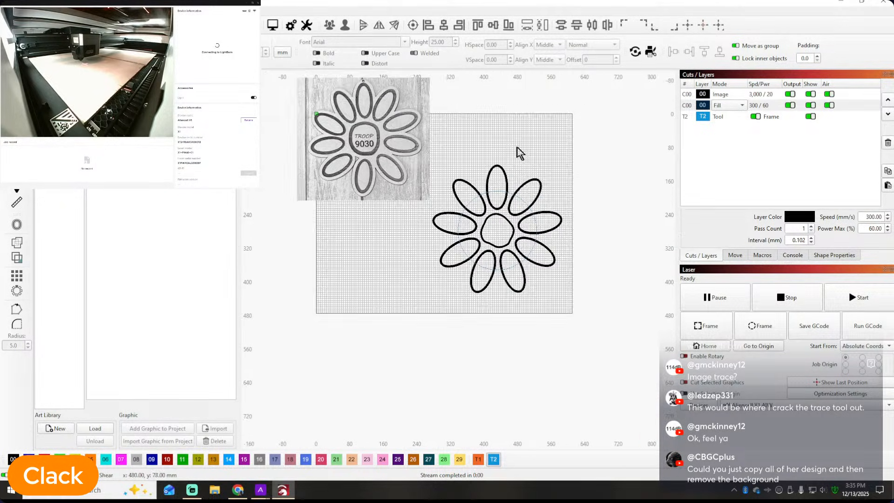
{"action": "left_click", "coordinate": [405, 140]}
{"action": "left_click_drag", "start_coordinate": [405, 140], "coordinate": [346, 169]}
{"action": "left_click", "coordinate": [422, 148]}
Offset all petals and the center ring outward by 13 mm with round corners, keeping outer shapes only
{"action": "left_click_drag", "start_coordinate": [442, 127], "coordinate": [595, 296]}
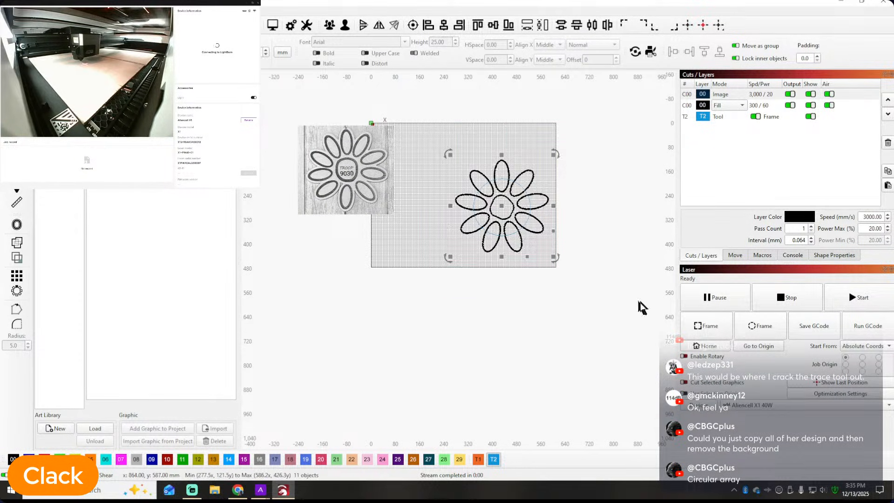
{"action": "left_click", "coordinate": [16, 242]}
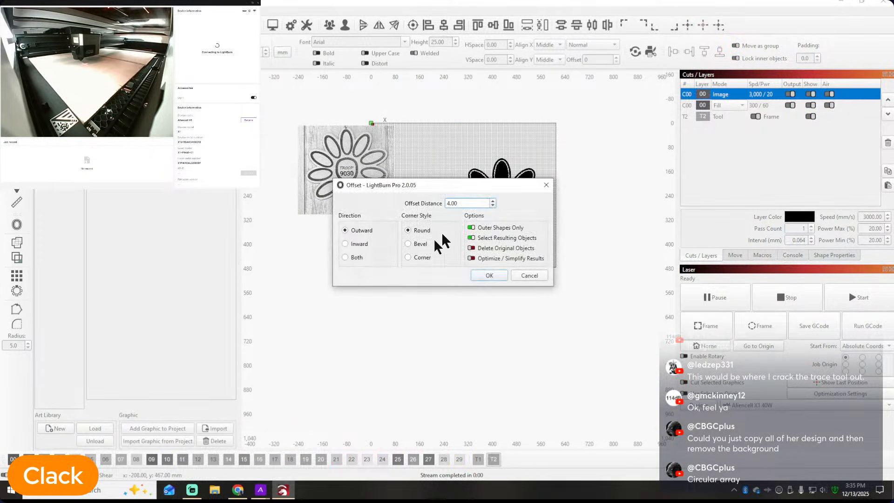
{"action": "left_click_drag", "start_coordinate": [483, 185], "coordinate": [366, 271]}
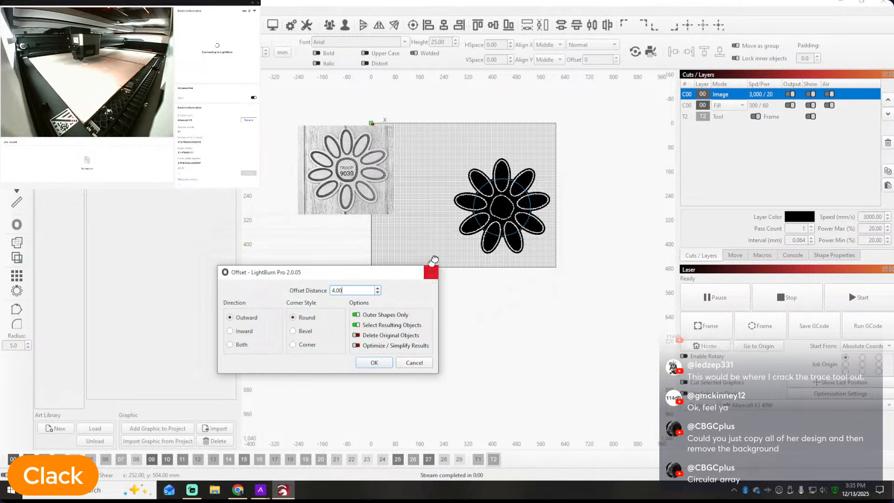
{"action": "left_click", "coordinate": [378, 288]}
{"action": "left_click", "coordinate": [378, 288]}
{"action": "left_click", "coordinate": [377, 287]}
{"action": "left_click", "coordinate": [377, 287]}
{"action": "left_click", "coordinate": [377, 288]}
{"action": "left_click", "coordinate": [378, 288]}
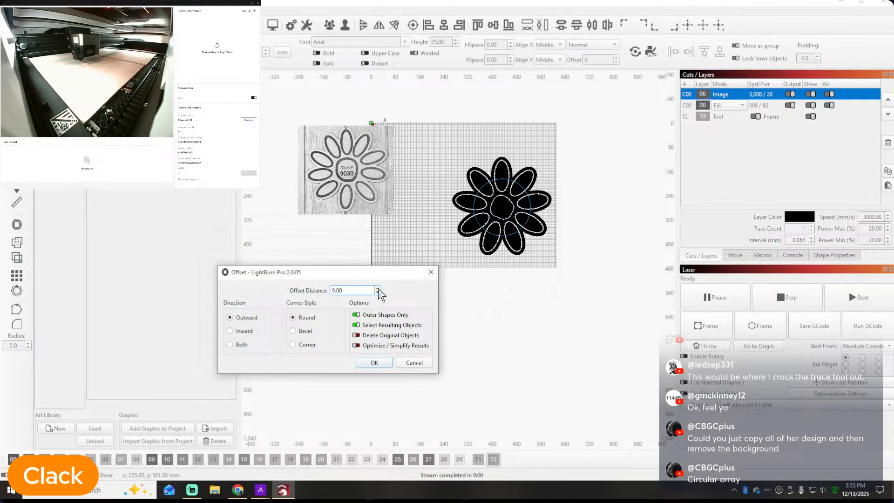
{"action": "left_click", "coordinate": [378, 288]}
{"action": "left_click", "coordinate": [378, 288]}
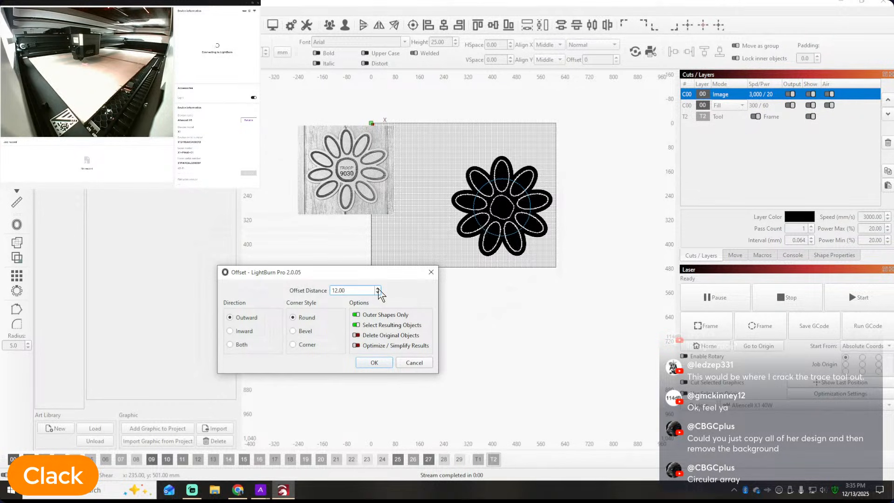
{"action": "left_click", "coordinate": [378, 288]}
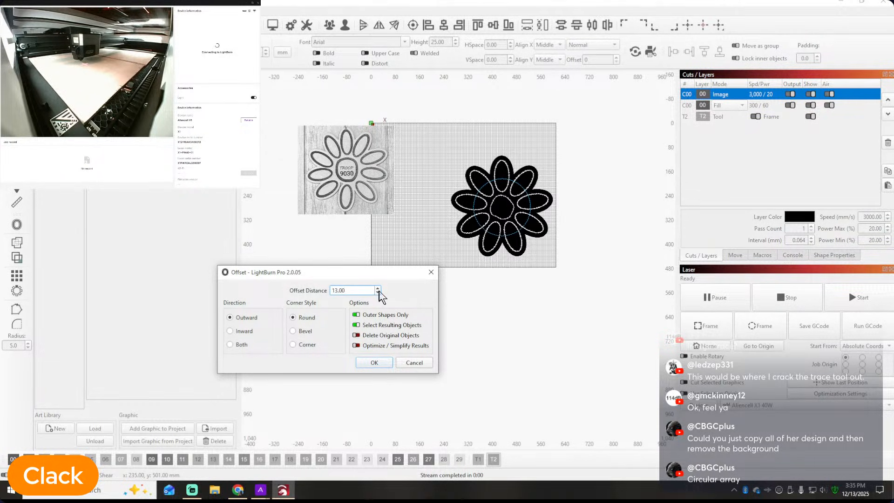
{"action": "left_click", "coordinate": [380, 364]}
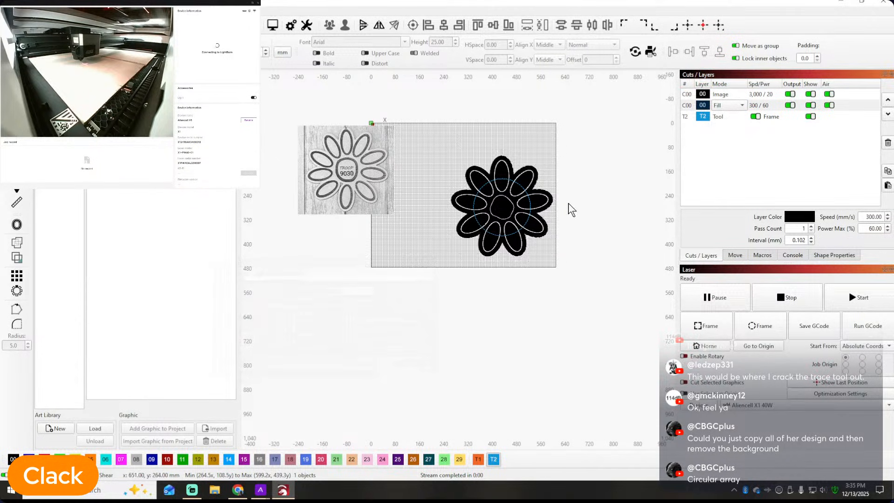
Assign the new outer offset outline to the red 02 line layer for cutting
{"action": "scroll", "coordinate": [556, 200], "scroll_direction": "up", "scroll_amount": 4}
{"action": "left_click", "coordinate": [516, 147]}
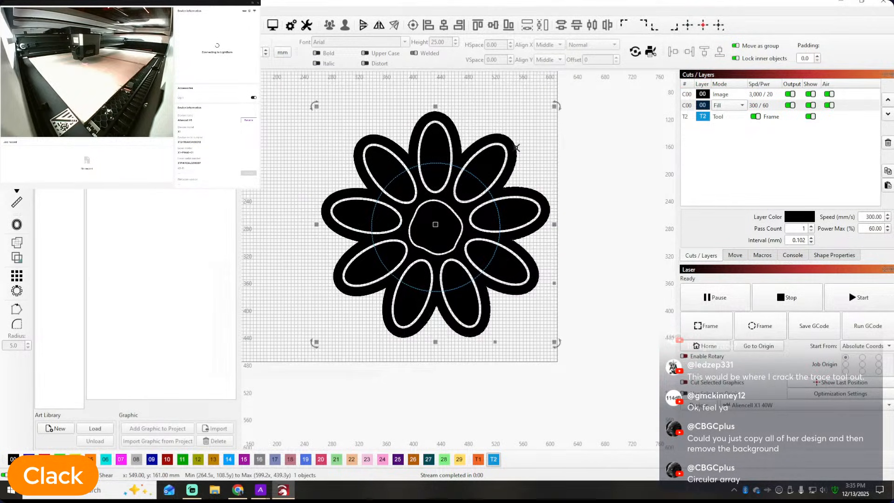
{"action": "left_click", "coordinate": [45, 459]}
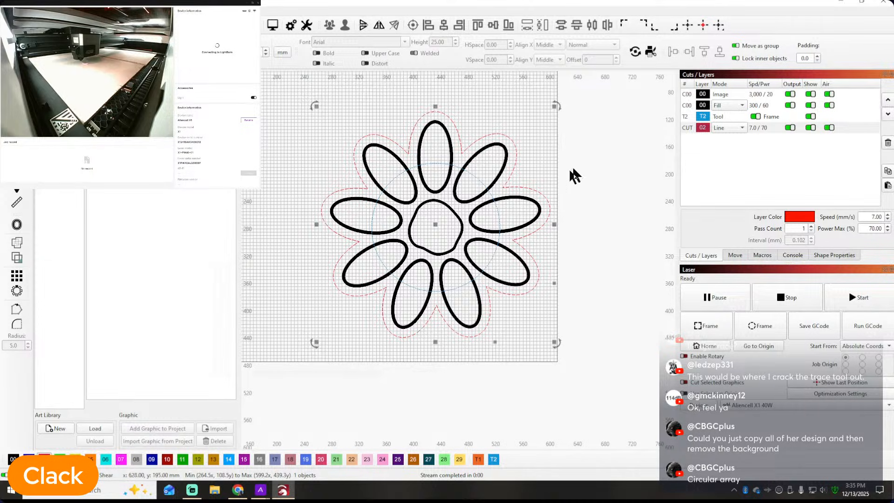
{"action": "left_click", "coordinate": [608, 156]}
{"action": "scroll", "coordinate": [496, 199], "scroll_direction": "down", "scroll_amount": 5}
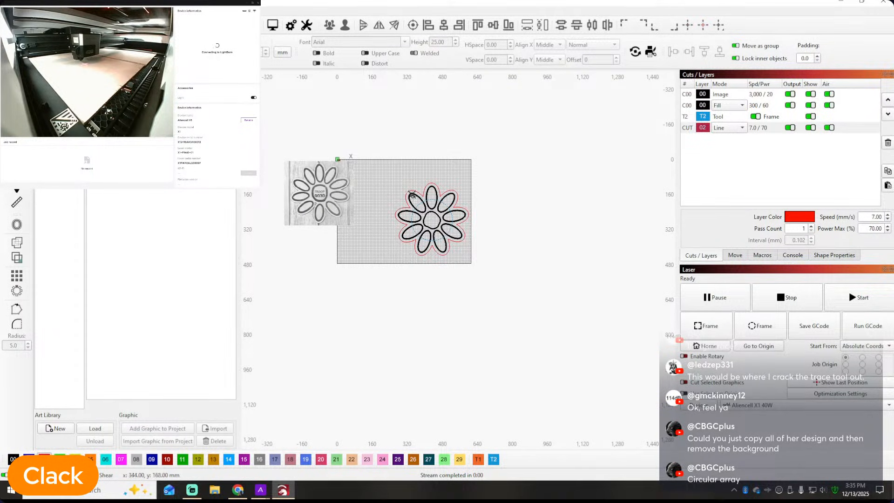
Select the whole flower with its outline and scale it down proportionally to about 175 mm wide
{"action": "left_click_drag", "start_coordinate": [385, 173], "coordinate": [495, 291]}
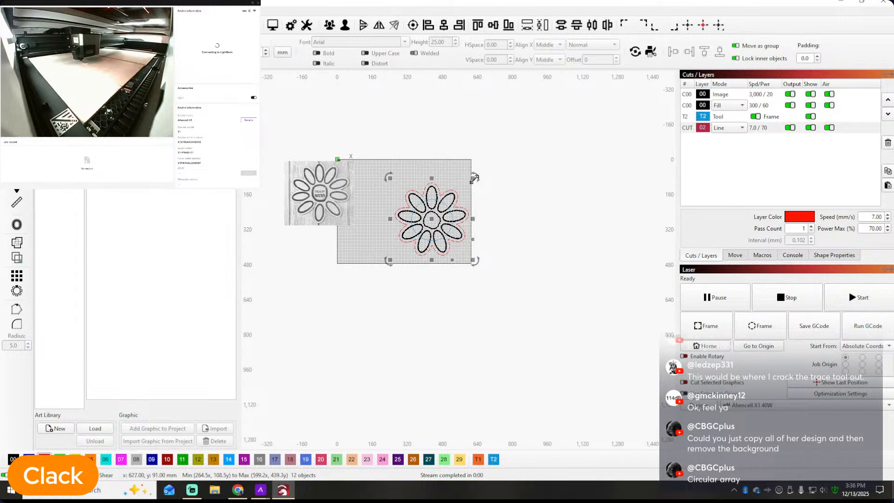
{"action": "left_click_drag", "start_coordinate": [474, 179], "coordinate": [439, 213]}
{"action": "scroll", "coordinate": [402, 250], "scroll_direction": "up", "scroll_amount": 3}
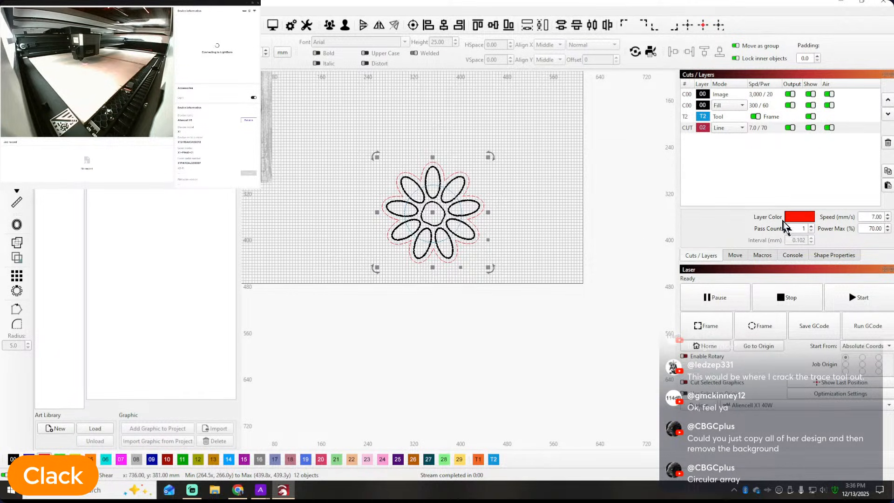
{"action": "left_click", "coordinate": [570, 190]}
{"action": "scroll", "coordinate": [420, 164], "scroll_direction": "up", "scroll_amount": 4}
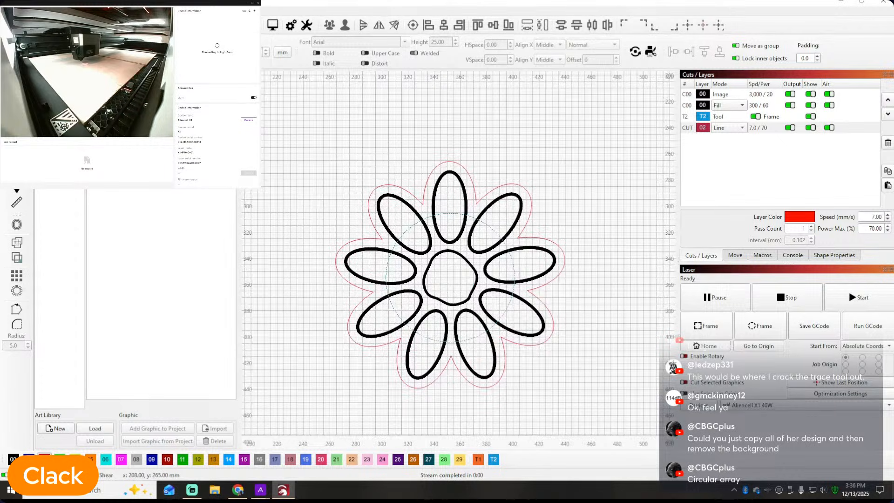
Draw a circle about 6 mm in diameter on the red 02 layer above the top petal for the hanging hole and shrink it
{"action": "scroll", "coordinate": [437, 185], "scroll_direction": "down", "scroll_amount": 9}
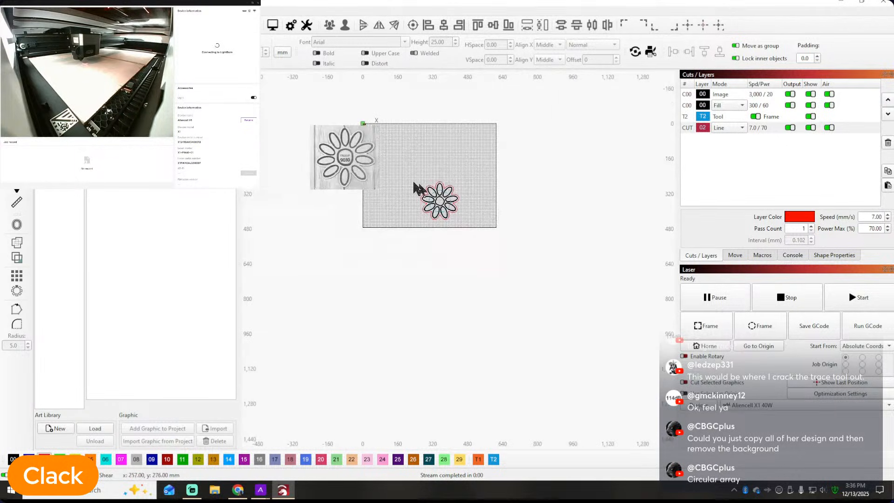
{"action": "left_click", "coordinate": [350, 145]}
{"action": "scroll", "coordinate": [349, 145], "scroll_direction": "up", "scroll_amount": 8}
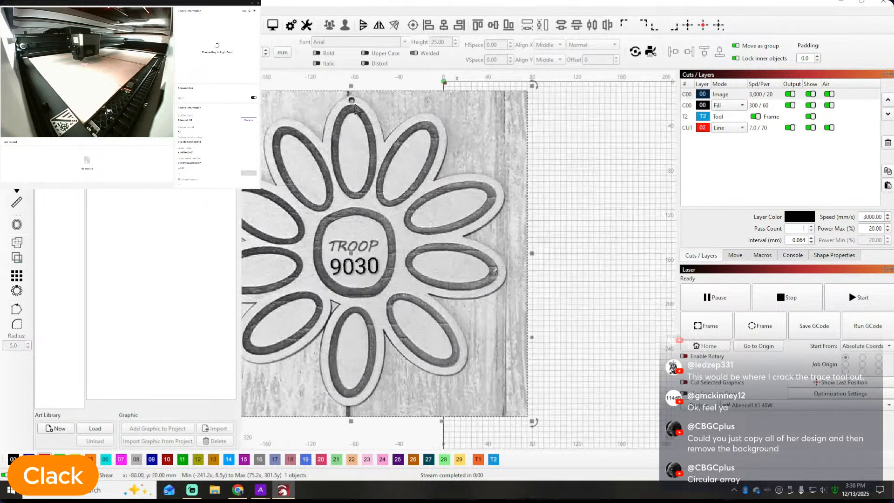
{"action": "scroll", "coordinate": [351, 107], "scroll_direction": "down", "scroll_amount": 3}
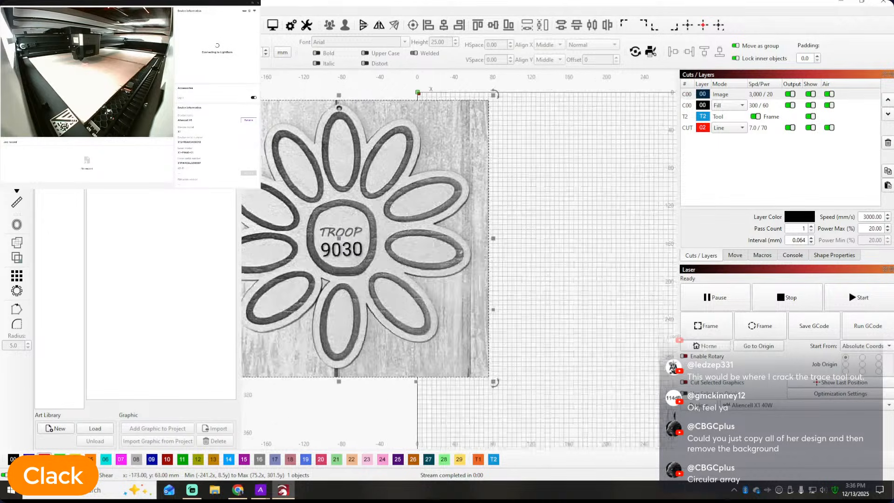
{"action": "scroll", "coordinate": [504, 281], "scroll_direction": "down", "scroll_amount": 2}
{"action": "scroll", "coordinate": [512, 270], "scroll_direction": "up", "scroll_amount": 10}
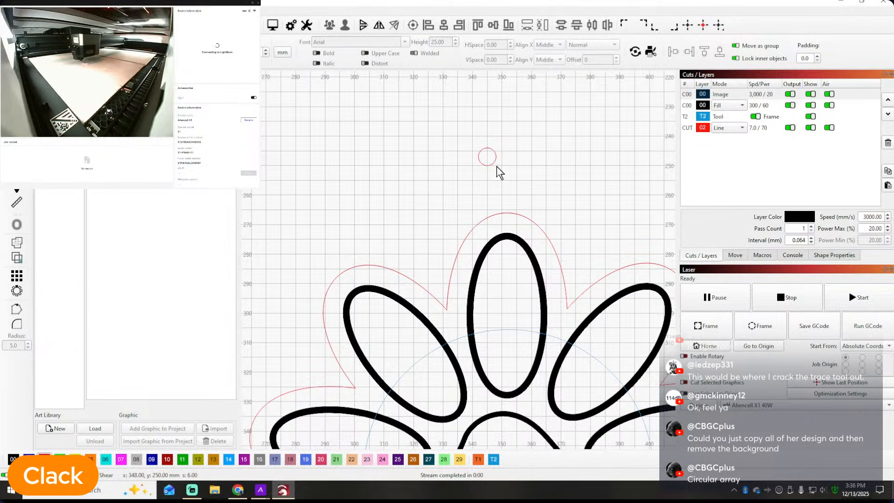
{"action": "left_click", "coordinate": [495, 164]}
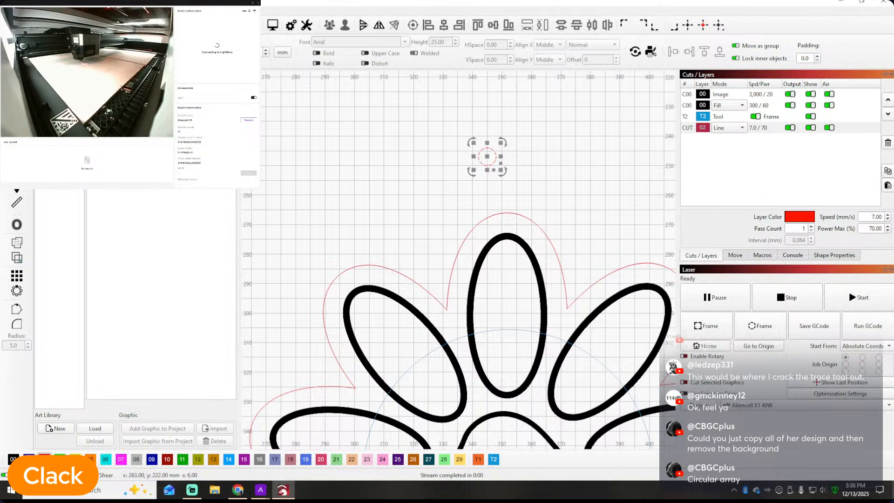
{"action": "key", "text": "Return"}
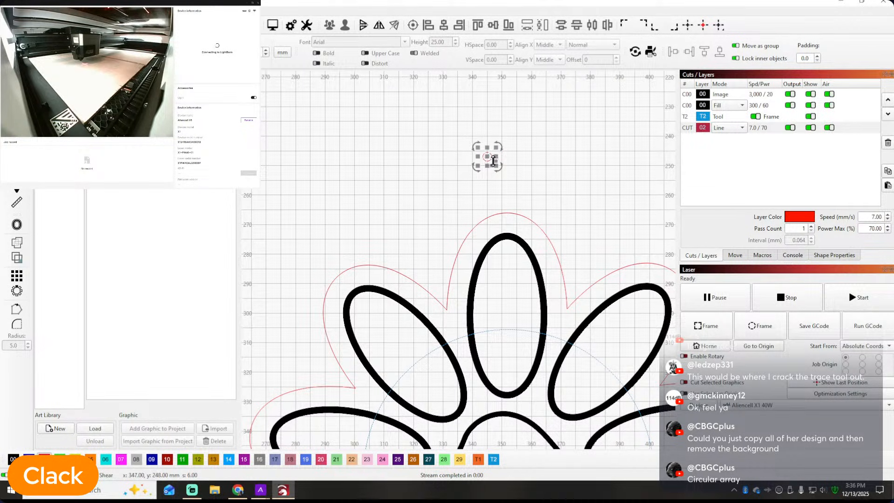
Move the hanging hole between the top petal and the outline, and center it horizontally on the red flower outline
{"action": "left_click_drag", "start_coordinate": [487, 157], "coordinate": [510, 224]}
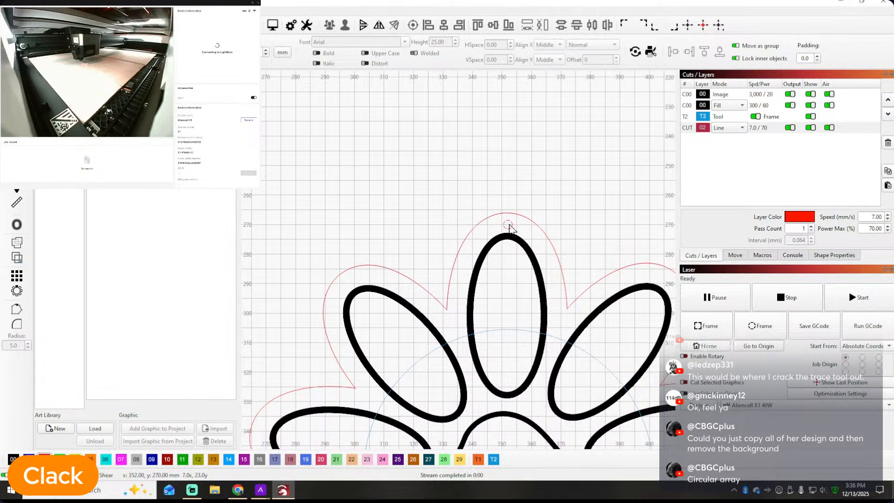
{"action": "scroll", "coordinate": [391, 212], "scroll_direction": "down", "scroll_amount": 5}
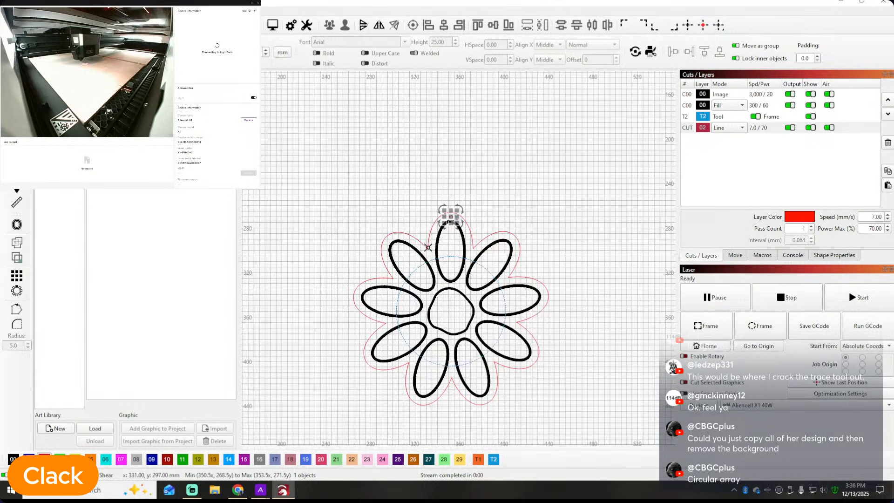
{"action": "left_click", "coordinate": [550, 292], "text": "shift"}
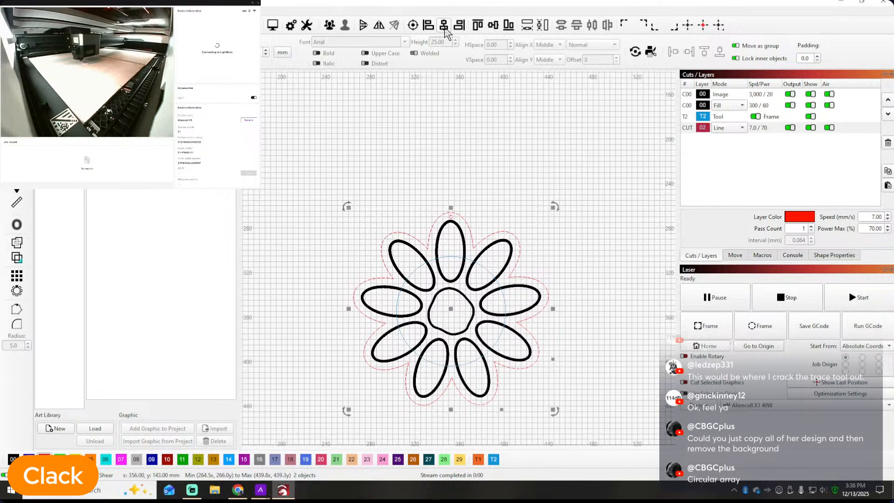
{"action": "left_click", "coordinate": [442, 100]}
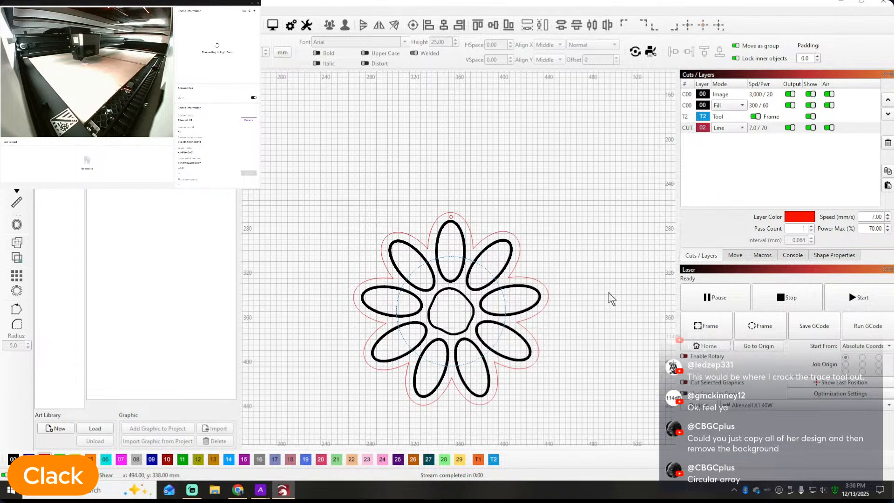
Move the Troop 9030 reference photo onto the work area directly above the vector flower
{"action": "scroll", "coordinate": [404, 308], "scroll_direction": "down", "scroll_amount": 3}
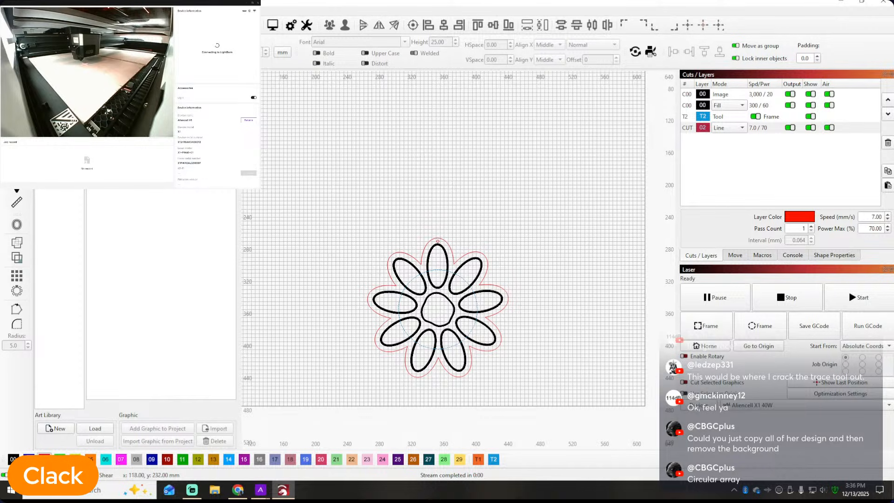
{"action": "scroll", "coordinate": [391, 217], "scroll_direction": "down", "scroll_amount": 2}
{"action": "left_click", "coordinate": [286, 182]}
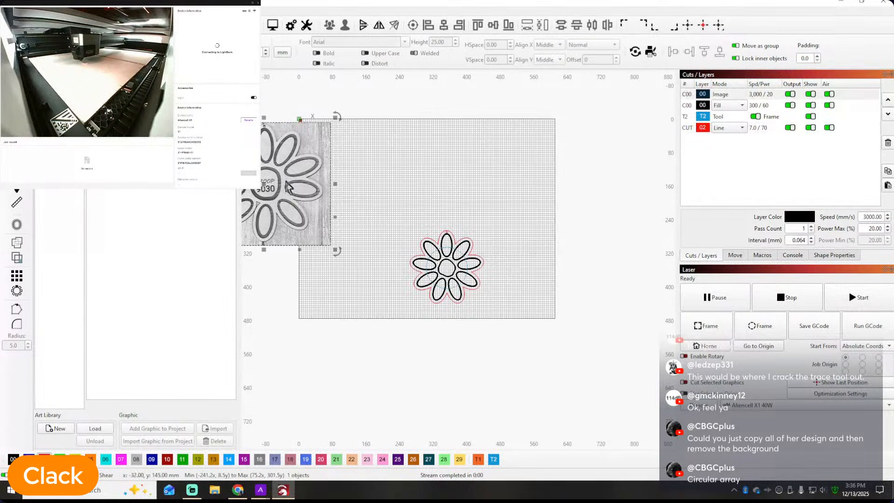
{"action": "left_click_drag", "start_coordinate": [380, 175], "coordinate": [569, 161]}
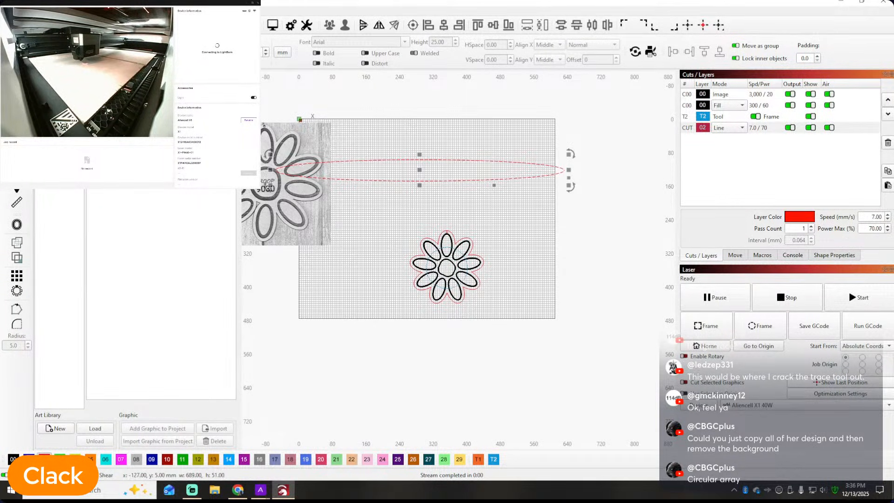
{"action": "left_click", "coordinate": [288, 171]}
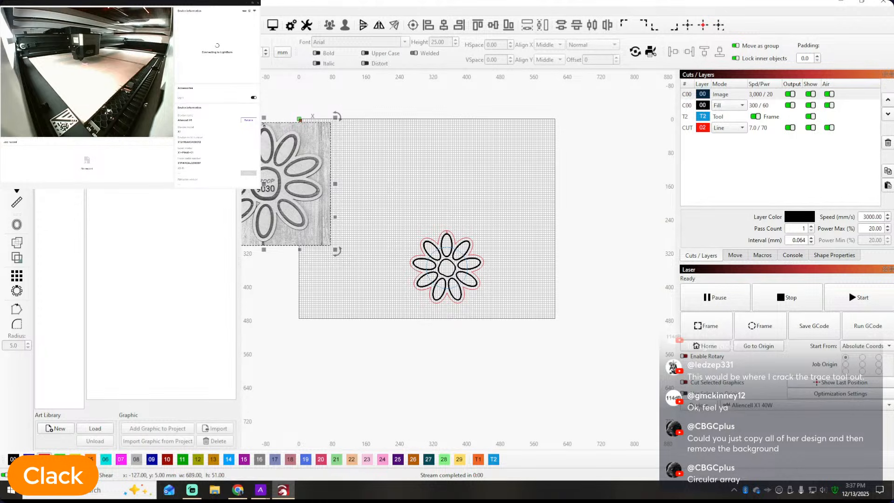
{"action": "mouse_move", "coordinate": [289, 171]}
{"action": "left_mouse_down"}
{"action": "mouse_move", "coordinate": [417, 149]}
{"action": "mouse_move", "coordinate": [433, 80]}
{"action": "mouse_move", "coordinate": [351, 144]}
{"action": "mouse_move", "coordinate": [454, 199]}
{"action": "left_mouse_up"}
{"action": "scroll", "coordinate": [448, 198], "scroll_direction": "up", "scroll_amount": 4}
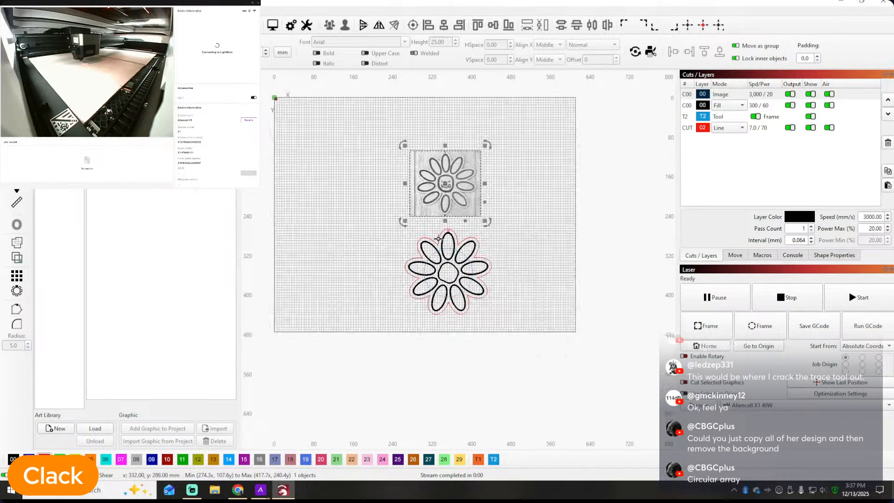
{"action": "left_click", "coordinate": [558, 226]}
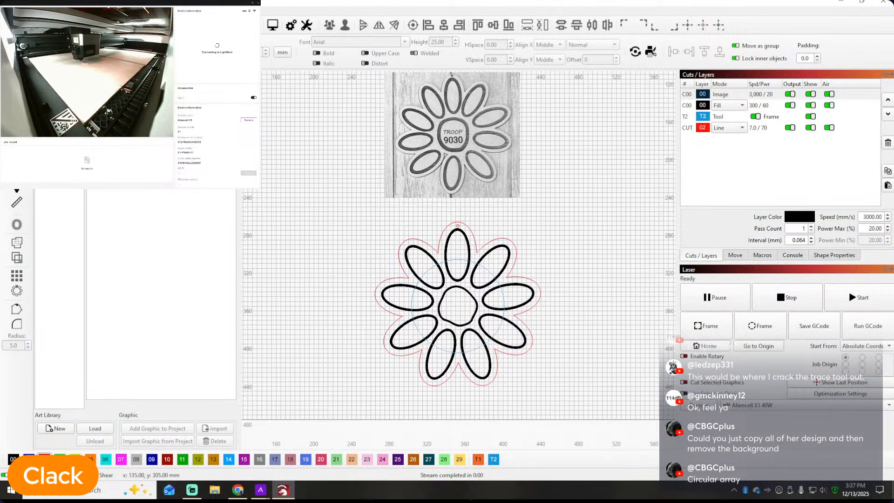
Add two-line text reading TROOP and 9030 beside the artwork and assign it to the black 00 fill layer
{"action": "scroll", "coordinate": [444, 149], "scroll_direction": "up", "scroll_amount": 3}
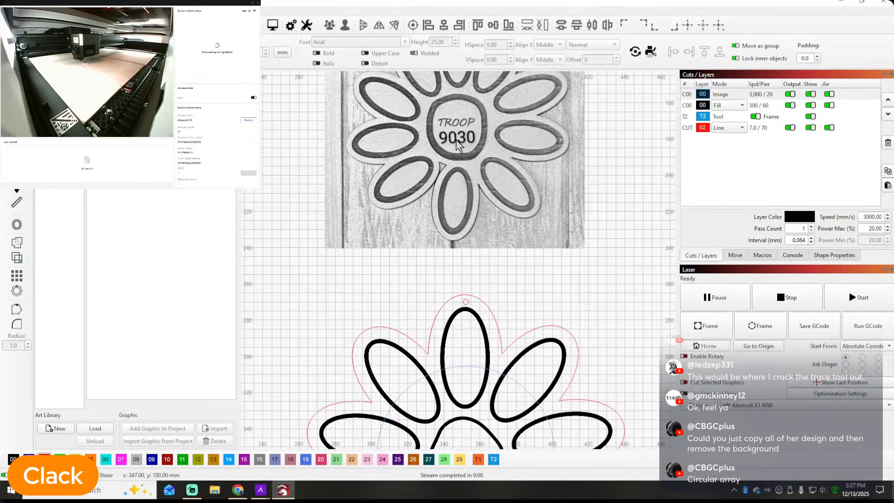
{"action": "scroll", "coordinate": [456, 148], "scroll_direction": "down", "scroll_amount": 3}
{"action": "scroll", "coordinate": [459, 151], "scroll_direction": "down", "scroll_amount": 2}
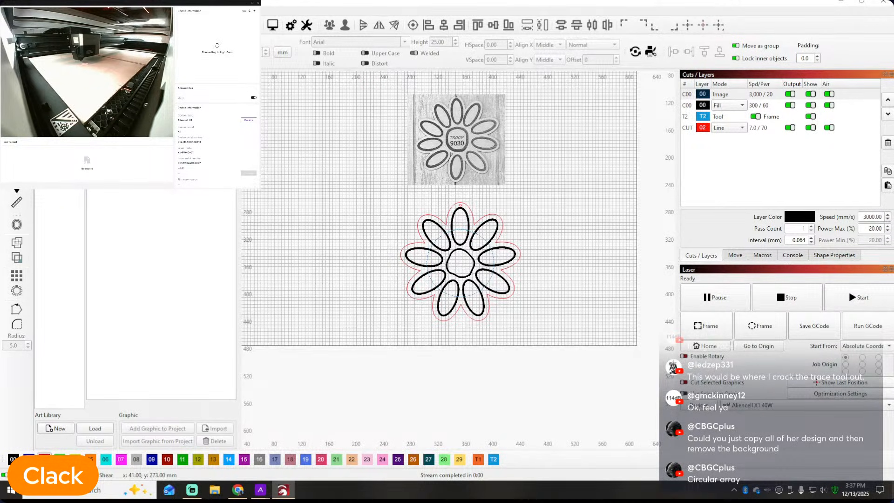
{"action": "left_click", "coordinate": [318, 181]}
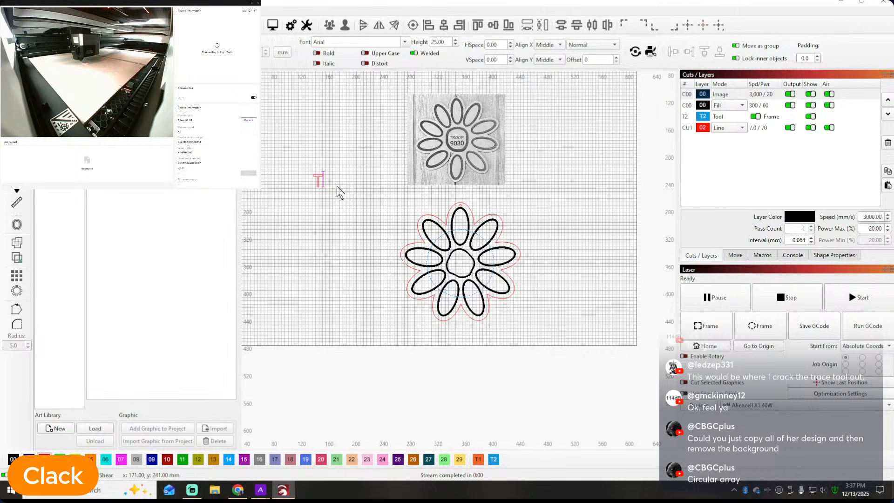
{"action": "type", "text": "TROOP"}
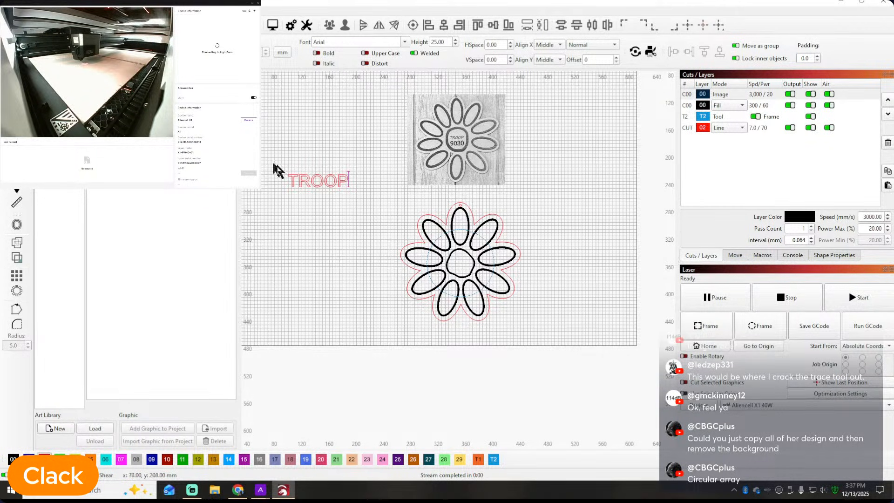
{"action": "key", "text": "Return"}
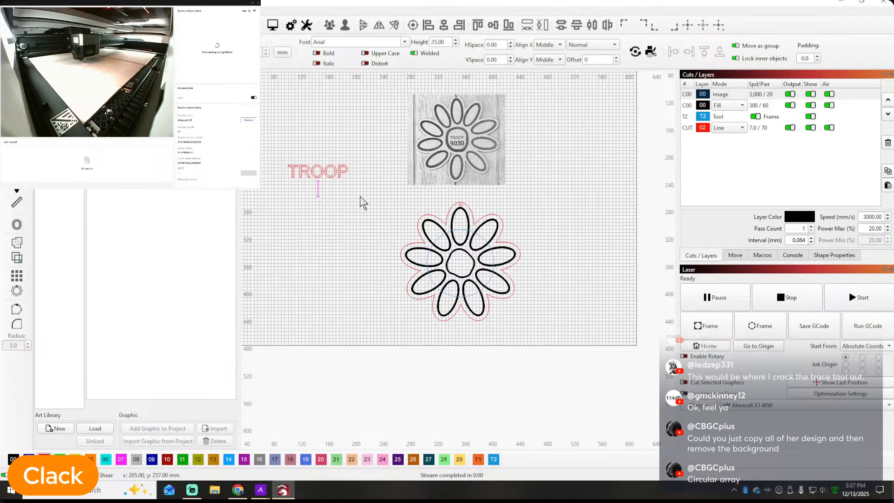
{"action": "type", "text": "()#)"}
{"action": "key", "text": "BackSpace"}
{"action": "key", "text": "BackSpace"}
{"action": "key", "text": "BackSpace"}
{"action": "key", "text": "BackSpace"}
{"action": "type", "text": "9030"}
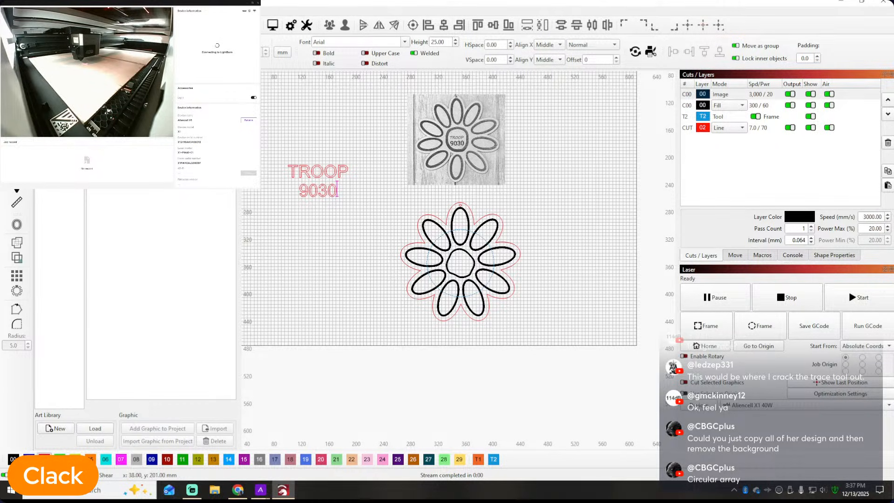
{"action": "key", "text": "Escape"}
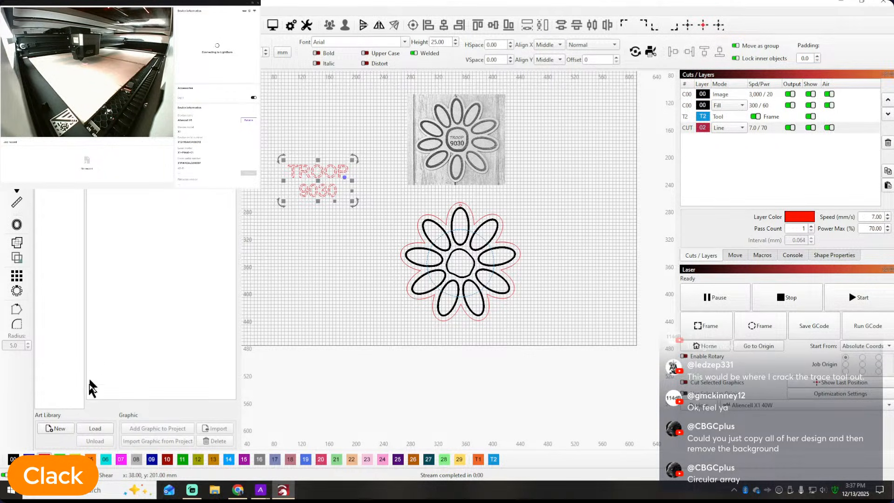
{"action": "left_click", "coordinate": [13, 459]}
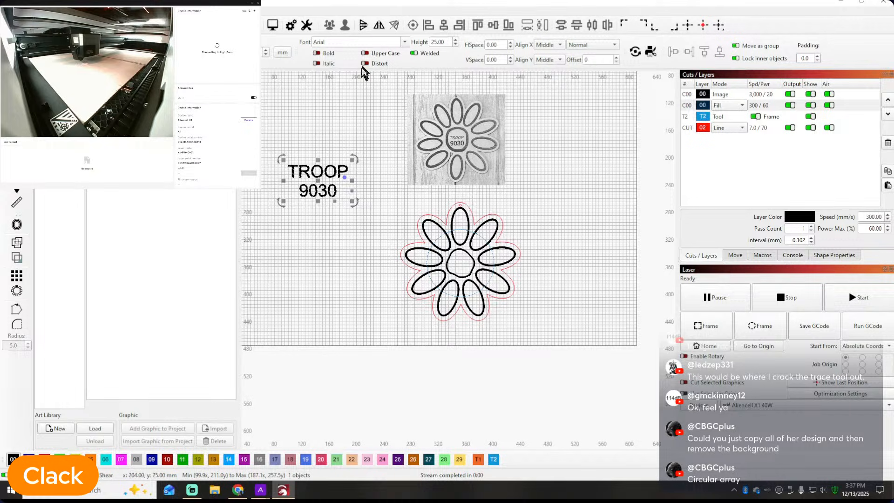
Preview fonts on the TROOP 9030 text and compare them with the lettering in the reference photo
{"action": "left_click", "coordinate": [405, 42]}
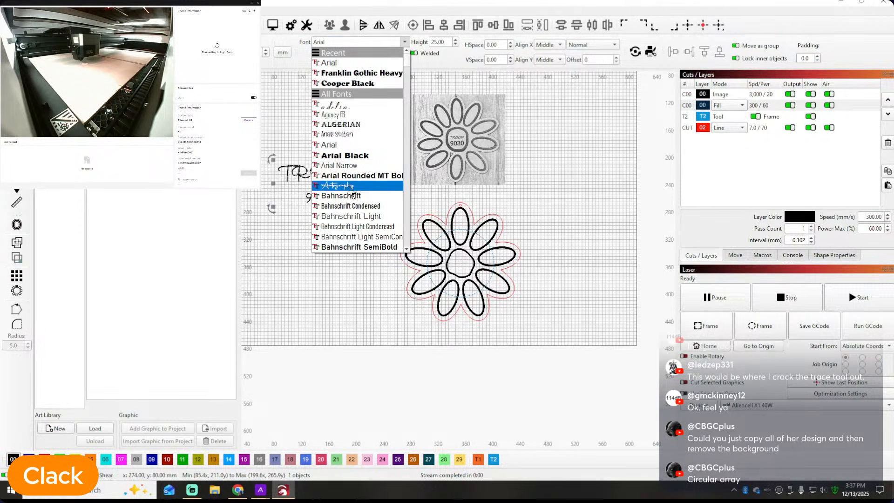
{"action": "scroll", "coordinate": [350, 191], "scroll_direction": "down", "scroll_amount": 4}
{"action": "scroll", "coordinate": [350, 190], "scroll_direction": "down", "scroll_amount": 7}
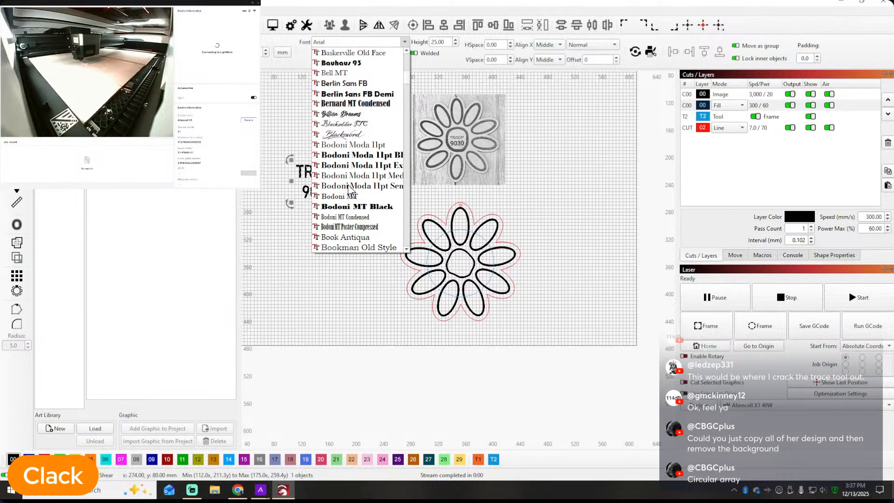
{"action": "scroll", "coordinate": [350, 189], "scroll_direction": "down", "scroll_amount": 3}
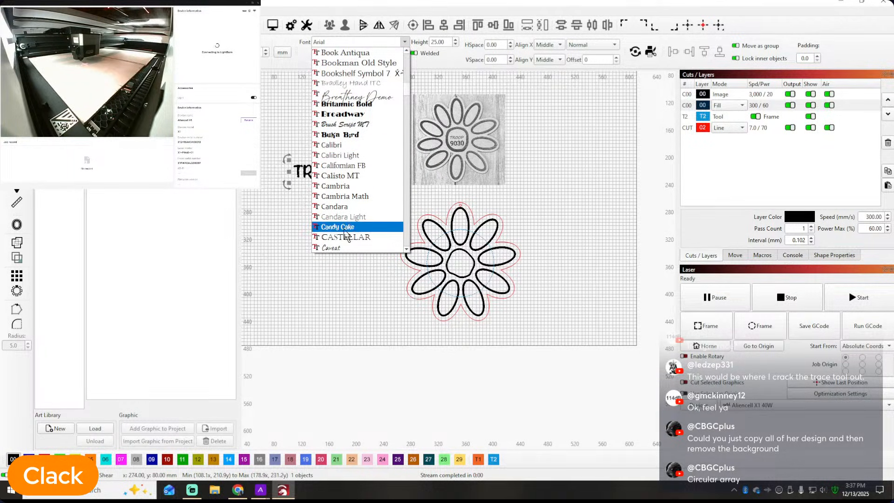
{"action": "scroll", "coordinate": [346, 227], "scroll_direction": "down", "scroll_amount": 4}
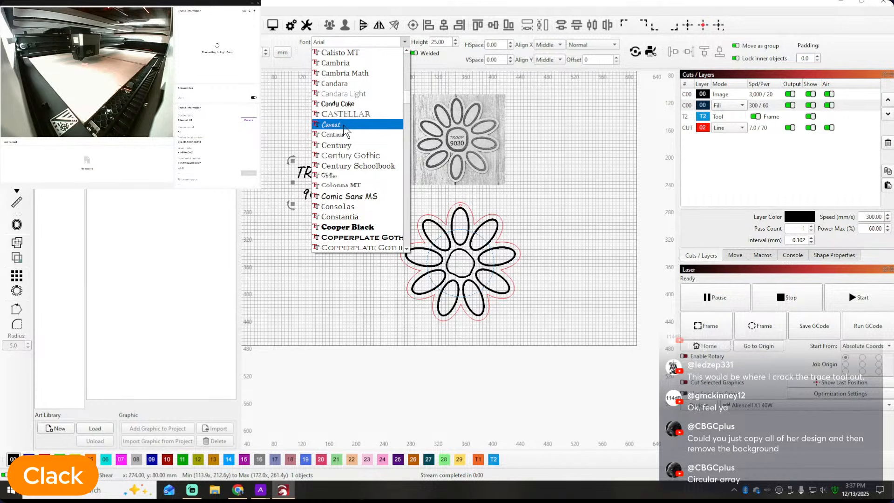
{"action": "left_click", "coordinate": [457, 141]}
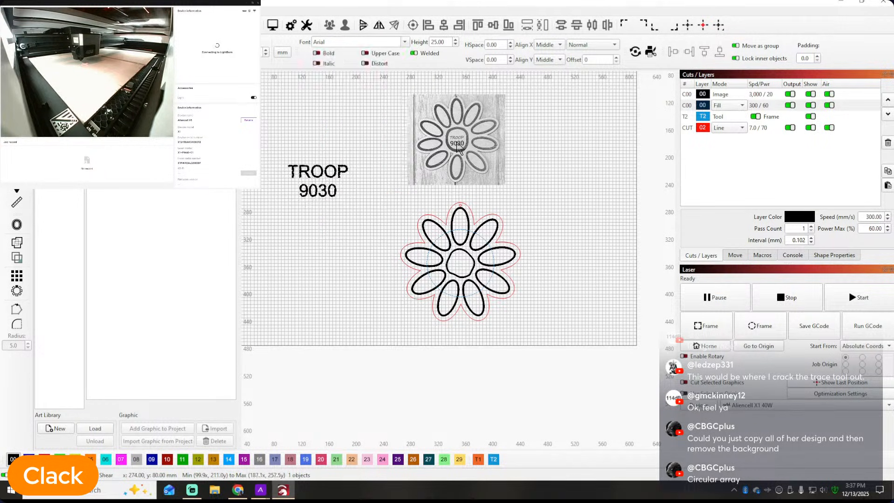
{"action": "scroll", "coordinate": [456, 140], "scroll_direction": "up", "scroll_amount": 6}
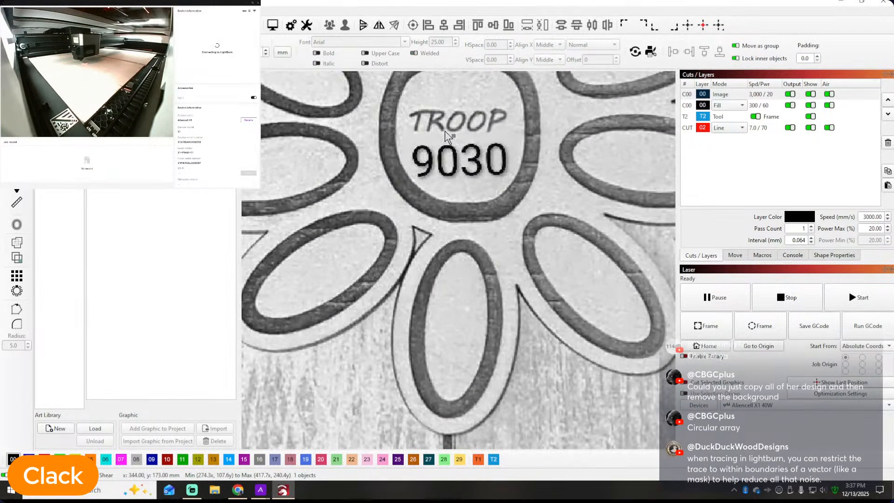
{"action": "scroll", "coordinate": [445, 130], "scroll_direction": "down", "scroll_amount": 10}
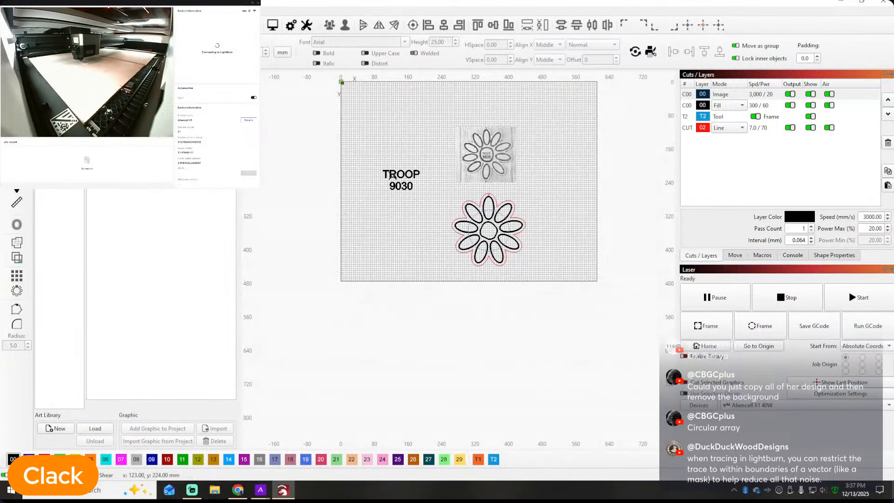
Set the font of the TROOP 9030 text to Caveat
{"action": "left_click", "coordinate": [400, 174]}
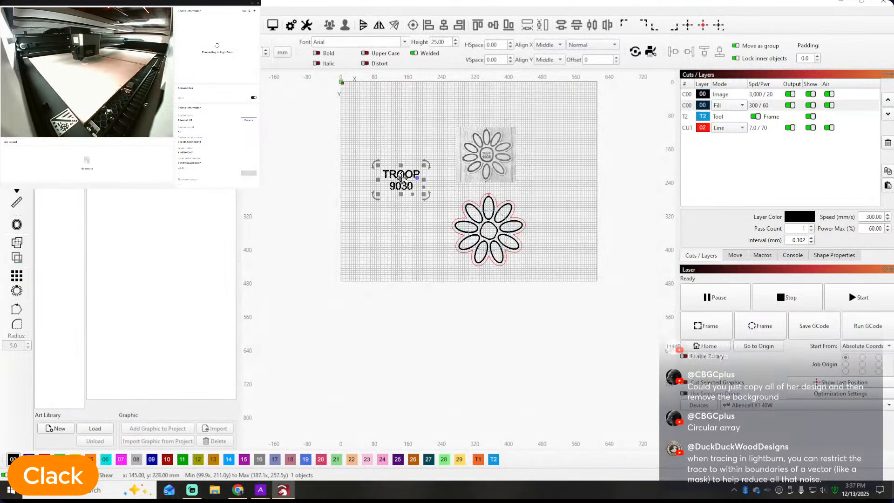
{"action": "left_click", "coordinate": [405, 42]}
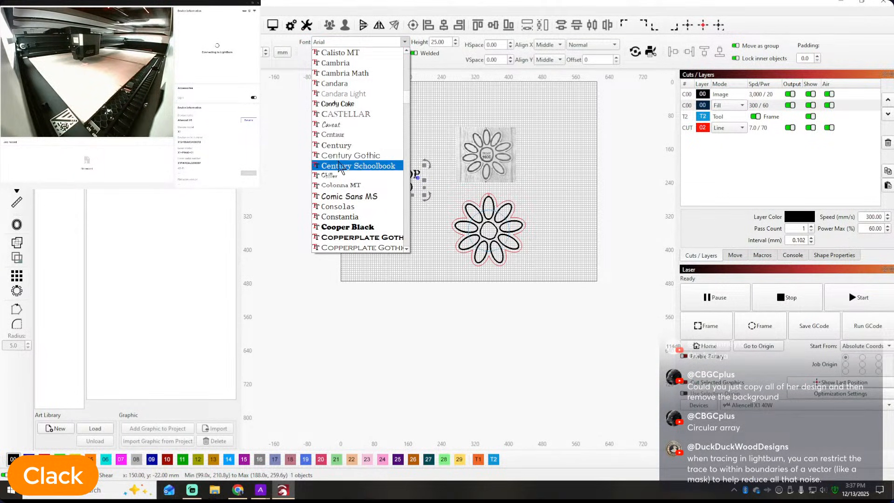
{"action": "left_click", "coordinate": [332, 125]}
{"action": "left_click", "coordinate": [401, 217]}
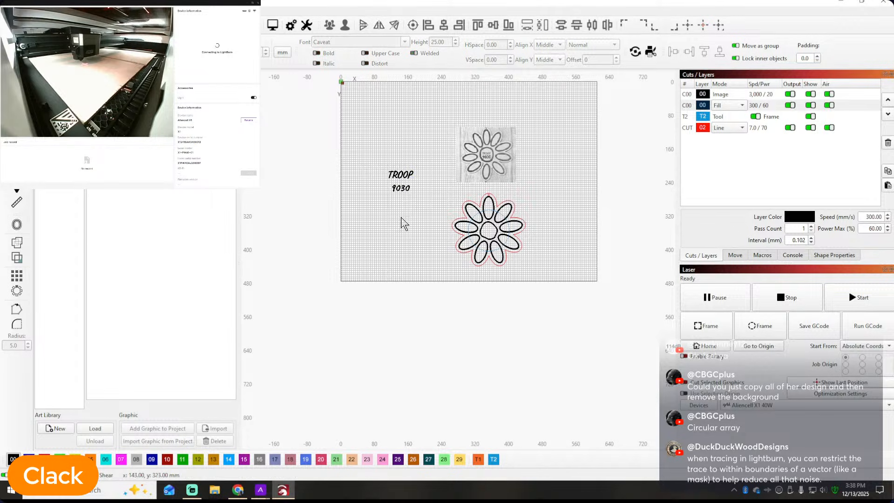
Tighten the line spacing of the TROOP 9030 text by setting its VSpace to -40.00
{"action": "scroll", "coordinate": [401, 217], "scroll_direction": "up", "scroll_amount": 5}
{"action": "left_click_drag", "start_coordinate": [343, 118], "coordinate": [457, 241]}
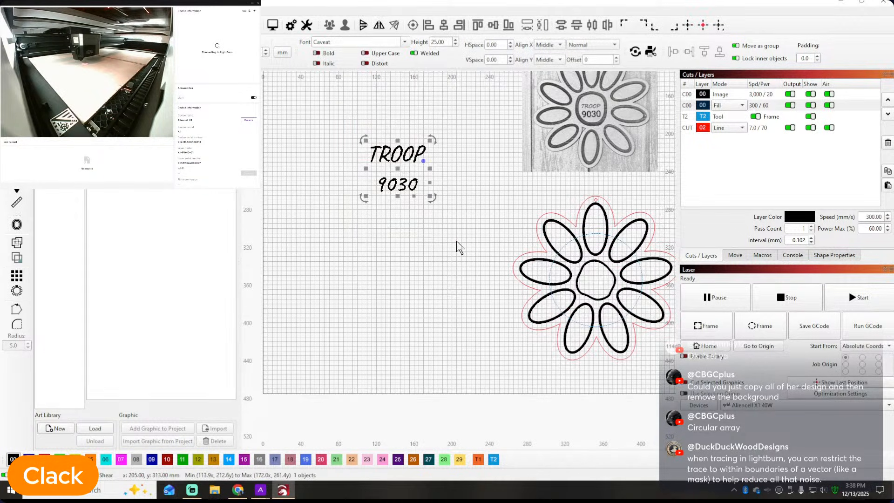
{"action": "left_click", "coordinate": [510, 63]}
{"action": "left_click", "coordinate": [510, 63]}
{"action": "left_click", "coordinate": [510, 62]}
{"action": "left_click", "coordinate": [510, 62]}
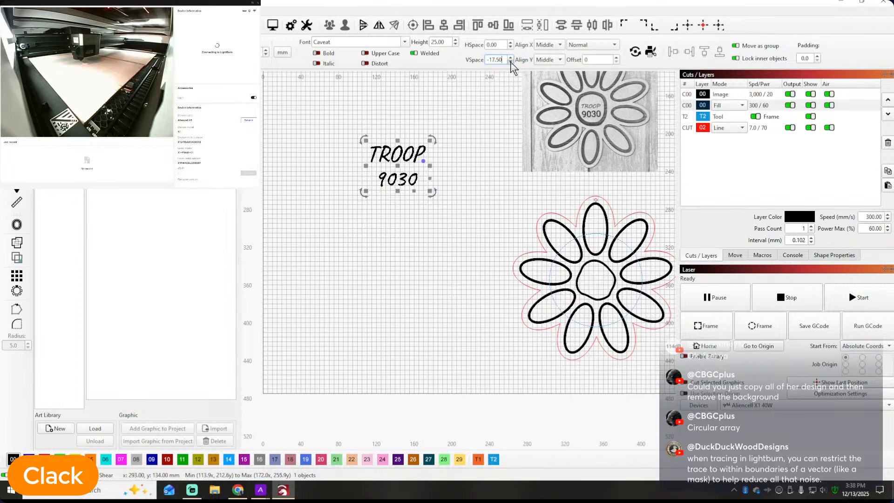
{"action": "left_click", "coordinate": [511, 61]}
{"action": "left_click", "coordinate": [510, 61]}
{"action": "left_click", "coordinate": [510, 60]}
{"action": "left_click", "coordinate": [510, 60]}
{"action": "left_click", "coordinate": [510, 60]}
{"action": "left_click", "coordinate": [510, 61]}
{"action": "left_click", "coordinate": [510, 61]}
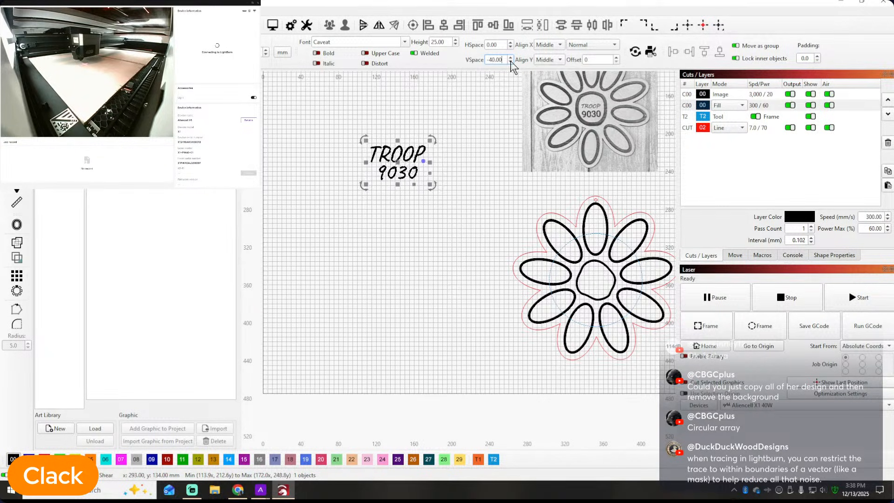
{"action": "left_click", "coordinate": [447, 93]}
Scale the TROOP 9030 text down to about 12.6 mm text height and center it inside the flower's center ring
{"action": "scroll", "coordinate": [352, 219], "scroll_direction": "down", "scroll_amount": 3}
{"action": "left_click_drag", "start_coordinate": [344, 152], "coordinate": [448, 240]}
{"action": "left_click_drag", "start_coordinate": [409, 165], "coordinate": [496, 261]}
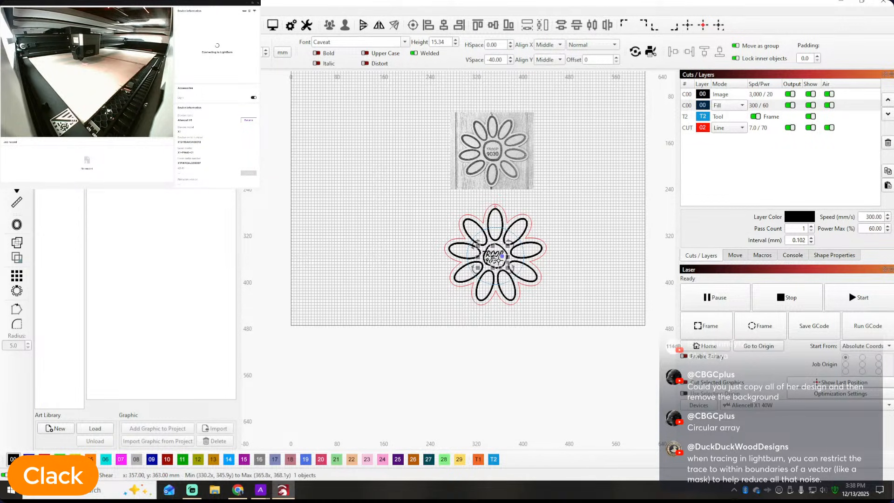
{"action": "scroll", "coordinate": [497, 260], "scroll_direction": "up", "scroll_amount": 4}
{"action": "scroll", "coordinate": [495, 259], "scroll_direction": "up", "scroll_amount": 3}
{"action": "left_click_drag", "start_coordinate": [431, 208], "coordinate": [448, 224]}
{"action": "mouse_move", "coordinate": [487, 252]}
{"action": "left_mouse_down"}
{"action": "mouse_move", "coordinate": [492, 242]}
{"action": "mouse_move", "coordinate": [492, 255]}
{"action": "left_mouse_up"}
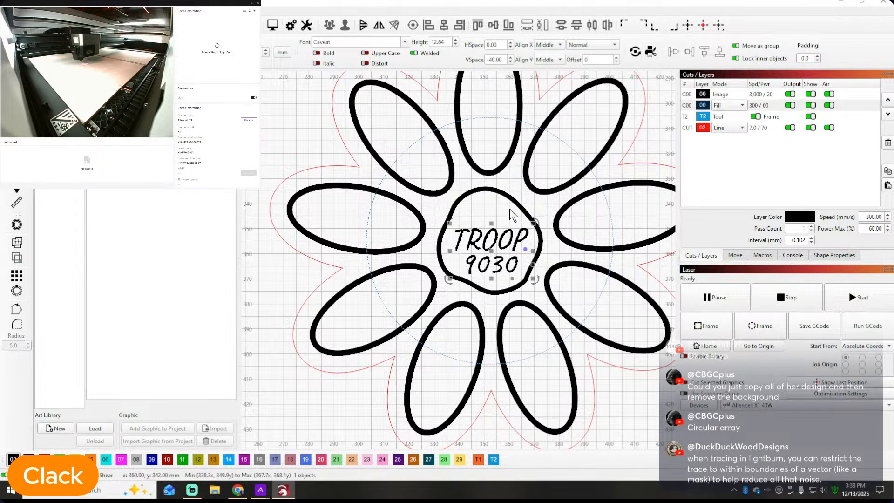
{"action": "left_click", "coordinate": [468, 191], "text": "shift"}
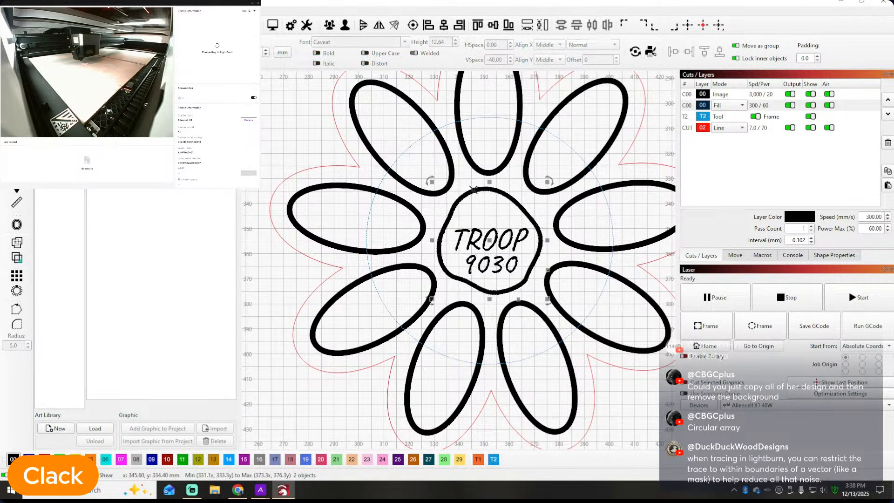
{"action": "left_click", "coordinate": [412, 26]}
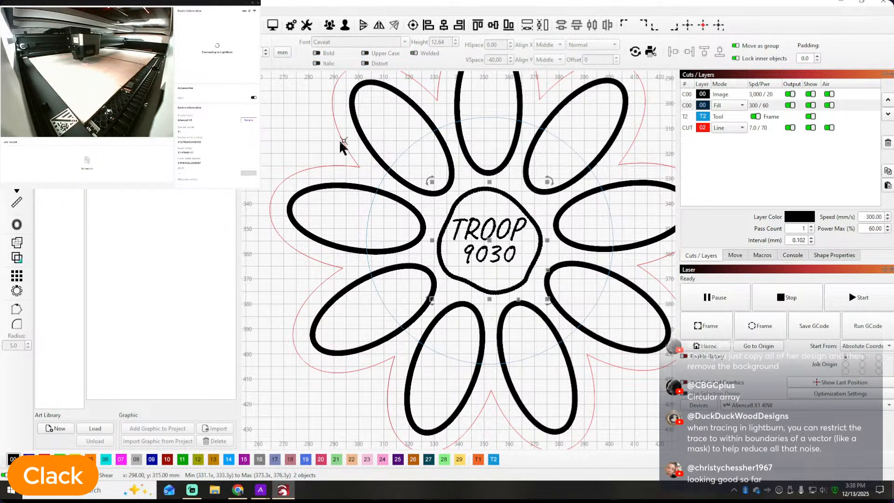
Nudge the TROOP 9030 text slightly downward inside the flower's center ring
{"action": "left_click", "coordinate": [319, 154]}
{"action": "scroll", "coordinate": [416, 233], "scroll_direction": "down", "scroll_amount": 5}
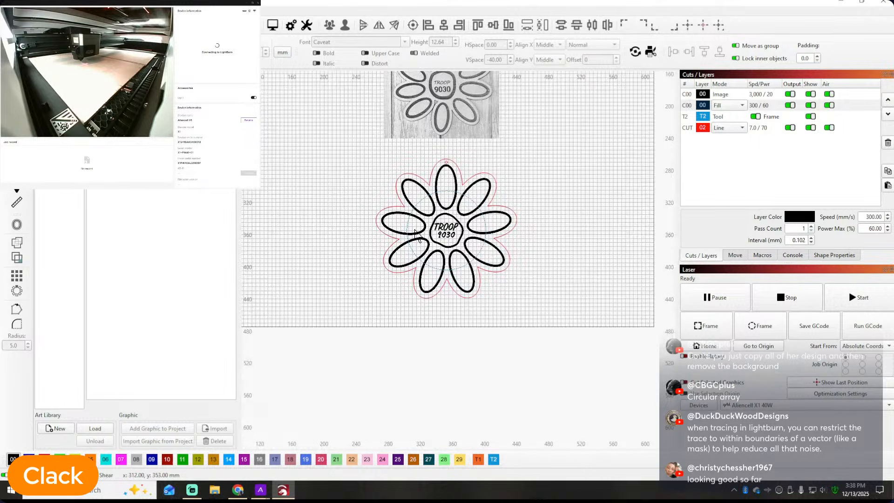
{"action": "scroll", "coordinate": [416, 233], "scroll_direction": "up", "scroll_amount": 6}
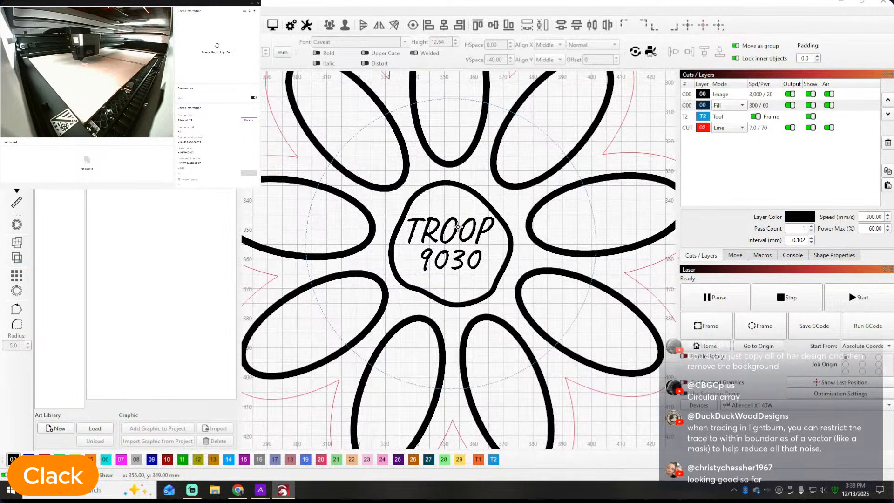
{"action": "left_click", "coordinate": [457, 227]}
{"action": "key", "text": "Down"}
{"action": "key", "text": "Down"}
{"action": "key", "text": "Down"}
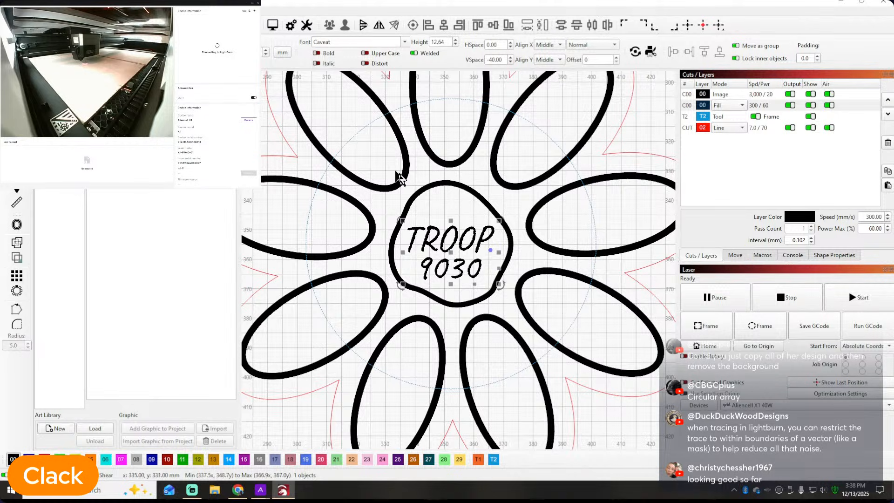
{"action": "left_click", "coordinate": [300, 154]}
Hide the T2 tool layer that holds the construction circle
{"action": "scroll", "coordinate": [301, 159], "scroll_direction": "down", "scroll_amount": 5}
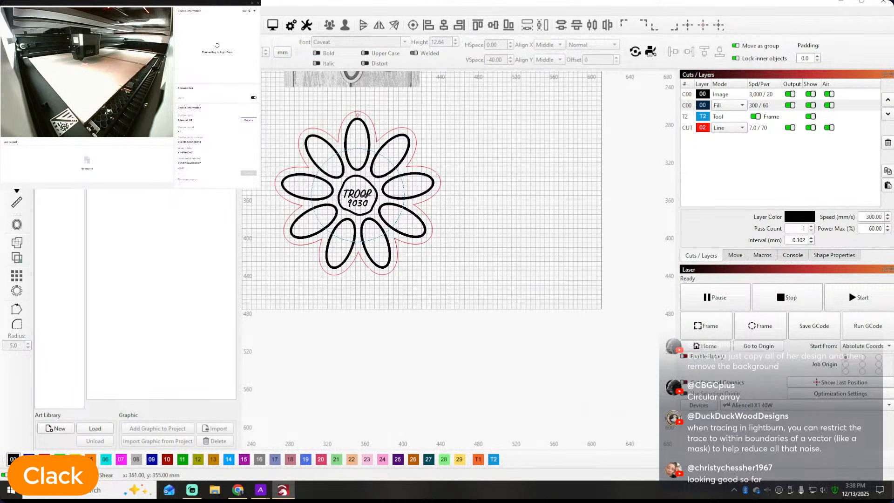
{"action": "scroll", "coordinate": [451, 245], "scroll_direction": "down", "scroll_amount": 2}
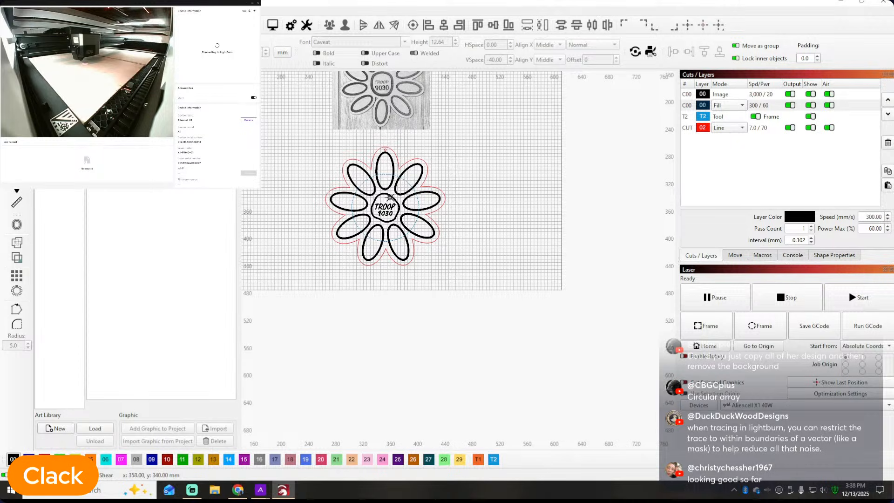
{"action": "left_click", "coordinate": [810, 116]}
{"action": "scroll", "coordinate": [394, 207], "scroll_direction": "down", "scroll_amount": 2}
{"action": "scroll", "coordinate": [392, 142], "scroll_direction": "up", "scroll_amount": 2}
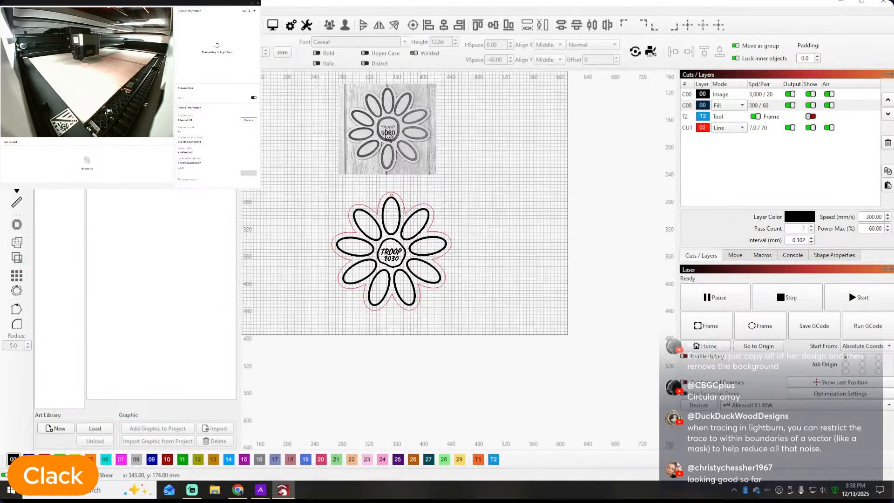
Delete the reference photo of the flower above the vector design
{"action": "scroll", "coordinate": [396, 240], "scroll_direction": "down", "scroll_amount": 3}
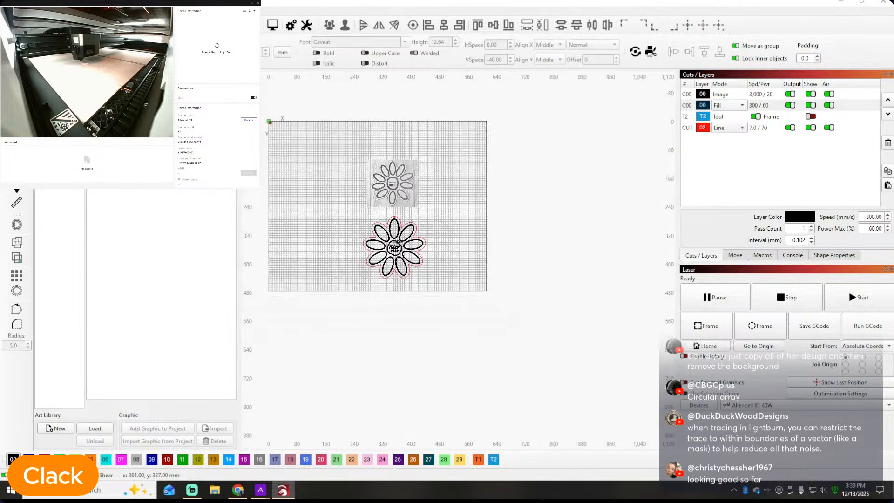
{"action": "left_click", "coordinate": [394, 182]}
{"action": "key", "text": "Delete"}
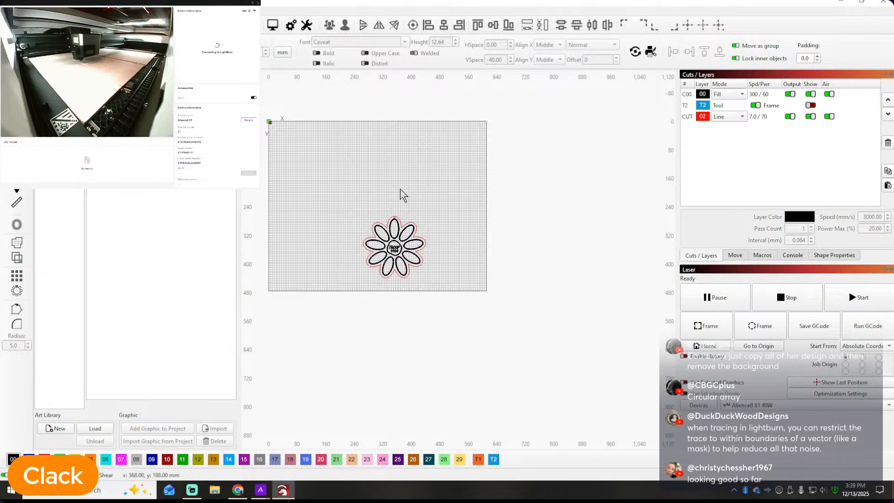
Scale the entire flower design proportionally to 100 mm wide
{"action": "left_click_drag", "start_coordinate": [339, 204], "coordinate": [464, 300]}
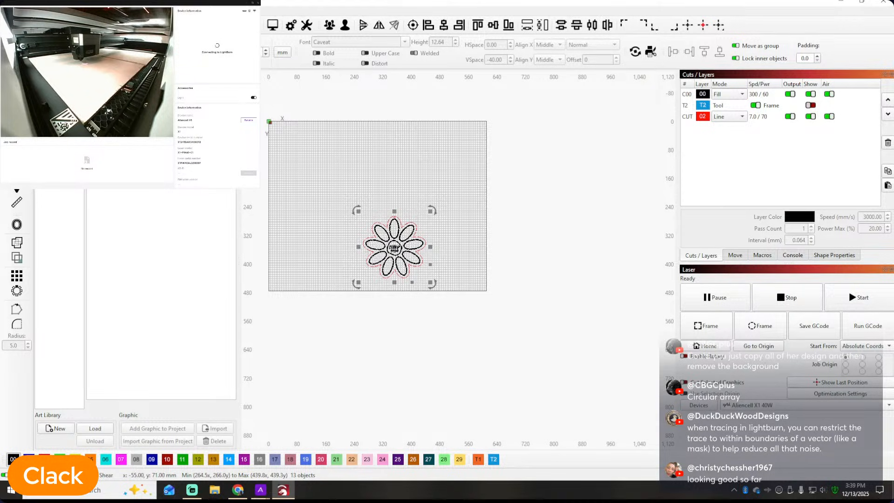
{"action": "key", "text": "Return"}
{"action": "left_click", "coordinate": [493, 261]}
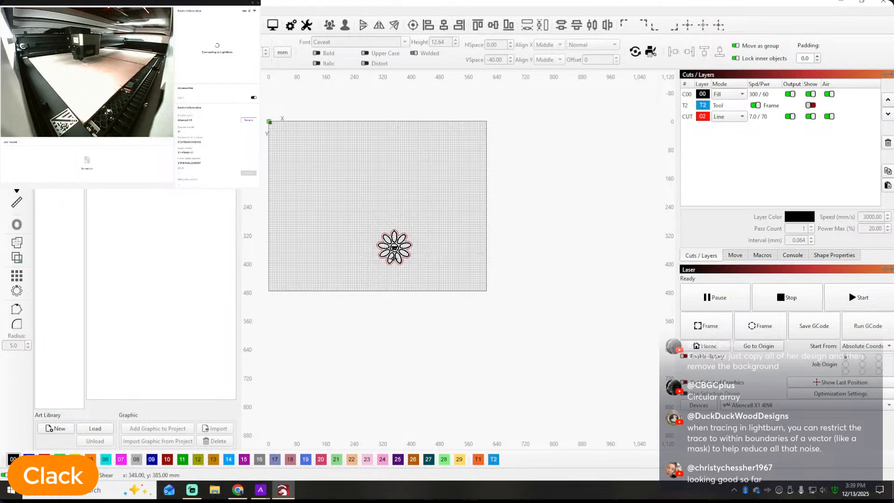
{"action": "scroll", "coordinate": [393, 259], "scroll_direction": "up", "scroll_amount": 5}
{"action": "scroll", "coordinate": [396, 262], "scroll_direction": "down", "scroll_amount": 5}
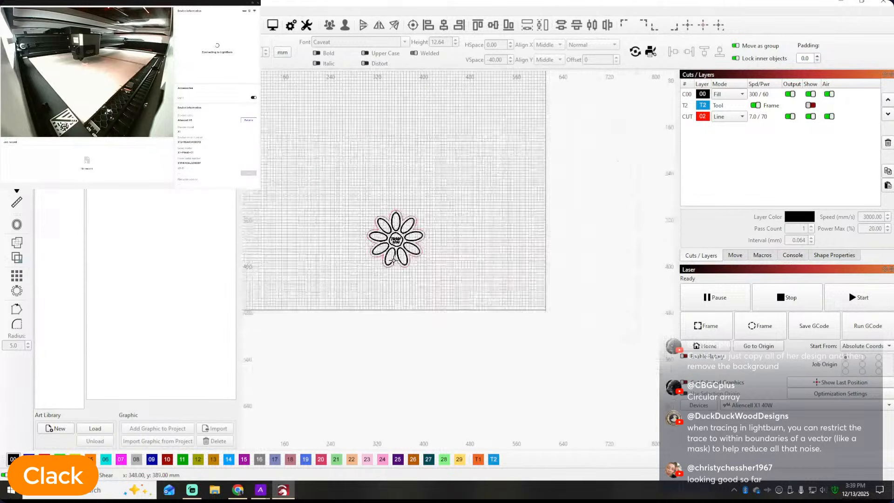
Group all the flower's objects and move the group near the bed's lower-left corner, spanning about X 65 to 165 mm
{"action": "left_click_drag", "start_coordinate": [365, 212], "coordinate": [487, 306]}
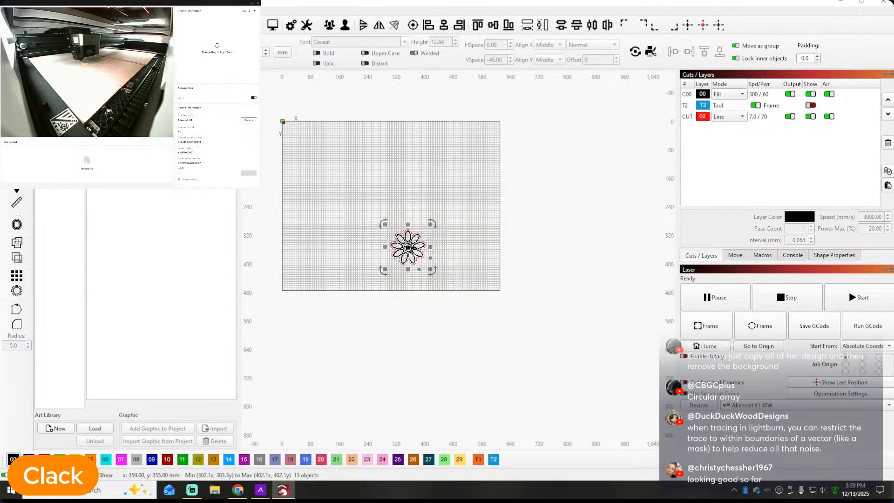
{"action": "right_click", "coordinate": [408, 248]}
{"action": "left_click", "coordinate": [431, 337]}
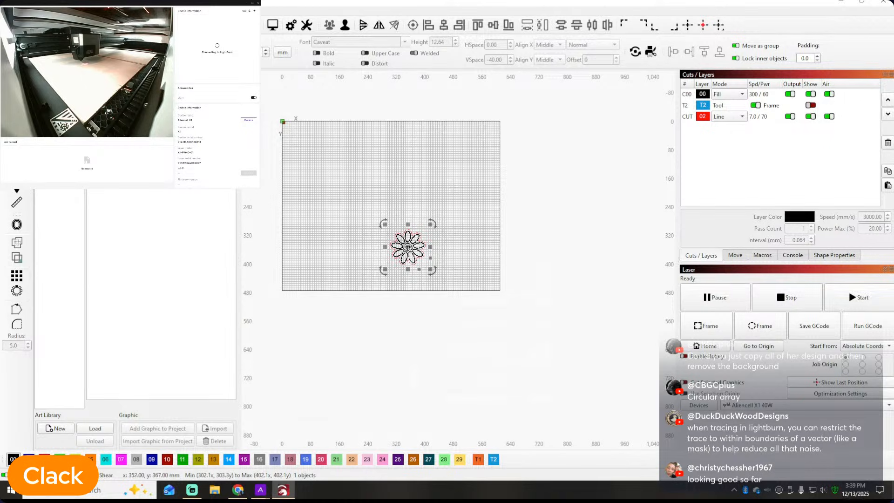
{"action": "left_click_drag", "start_coordinate": [408, 248], "coordinate": [322, 269]}
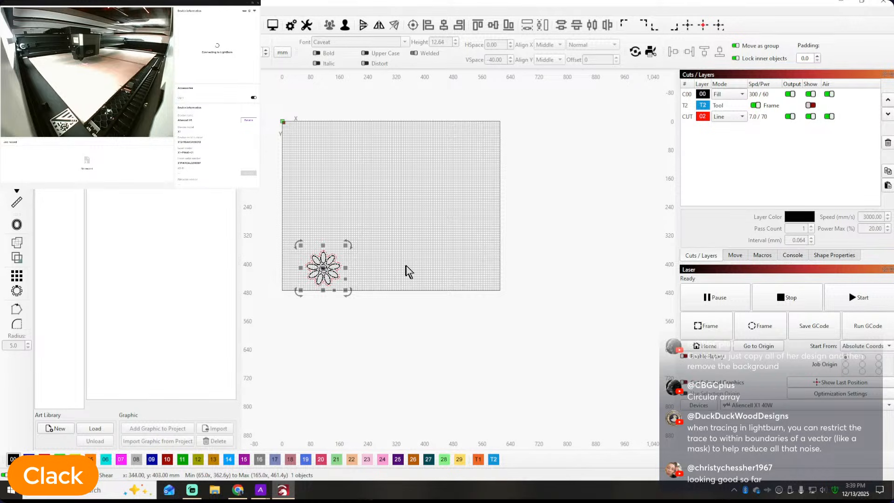
{"action": "left_click", "coordinate": [437, 253]}
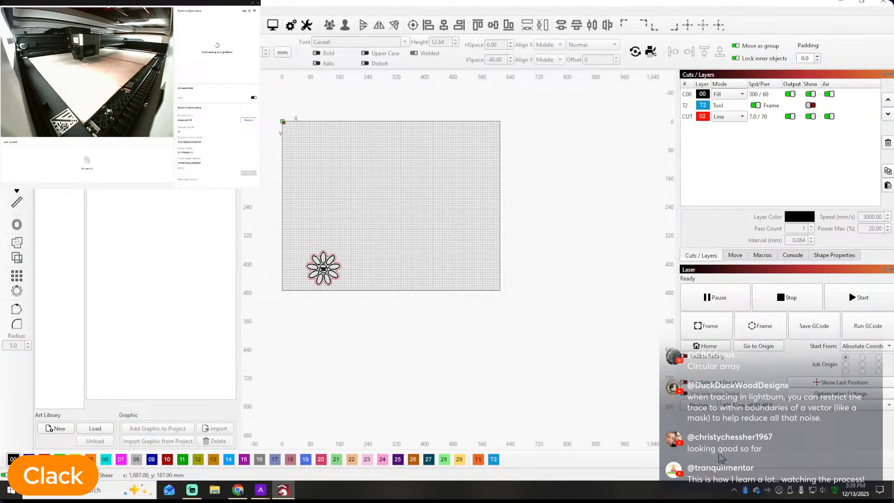
Enable the Material Library window and bring the Laser controls back into view
{"action": "left_click", "coordinate": [125, 11]}
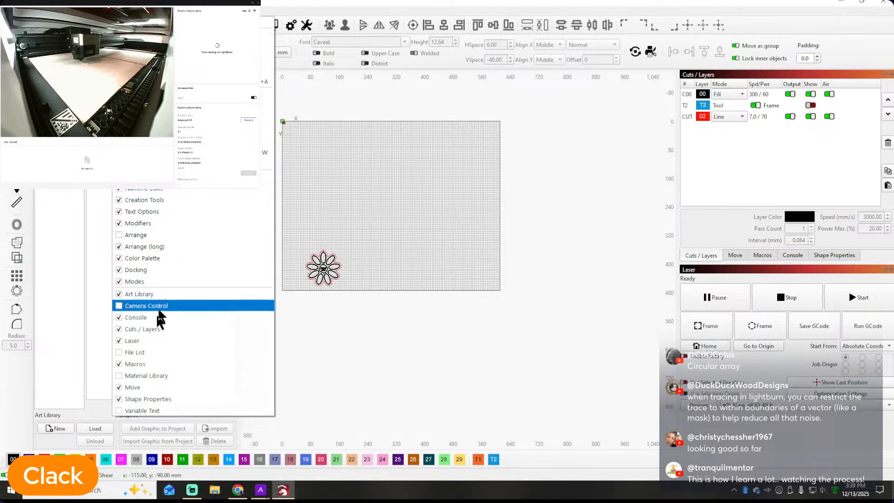
{"action": "left_click", "coordinate": [122, 376]}
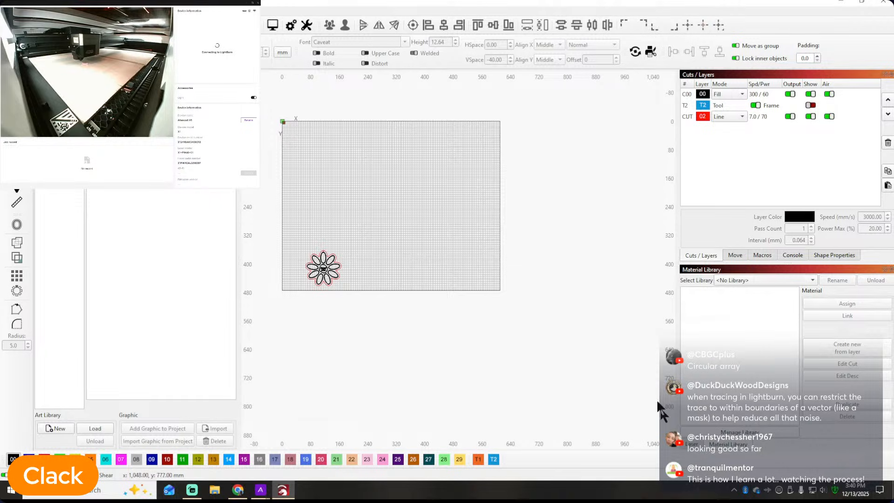
{"action": "left_click", "coordinate": [689, 445]}
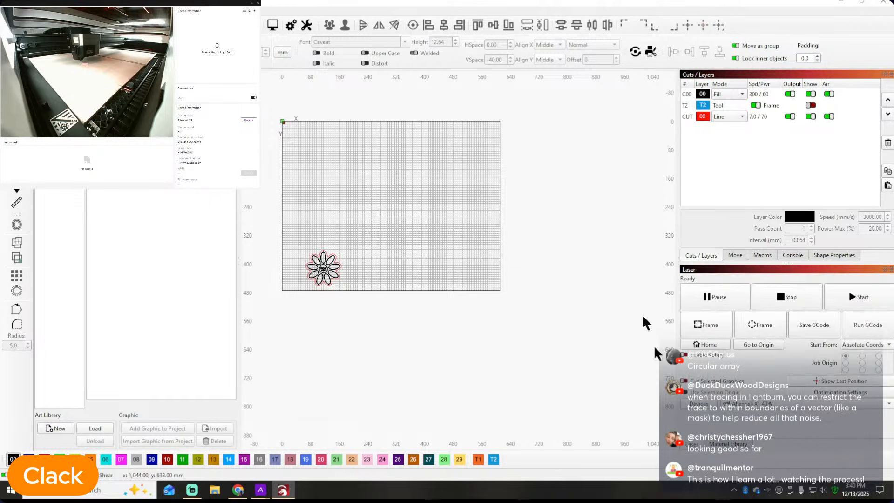
Set the C00 fill layer to 127 lines per inch and 100% max power
{"action": "left_click", "coordinate": [767, 96]}
{"action": "double_click", "coordinate": [767, 95]}
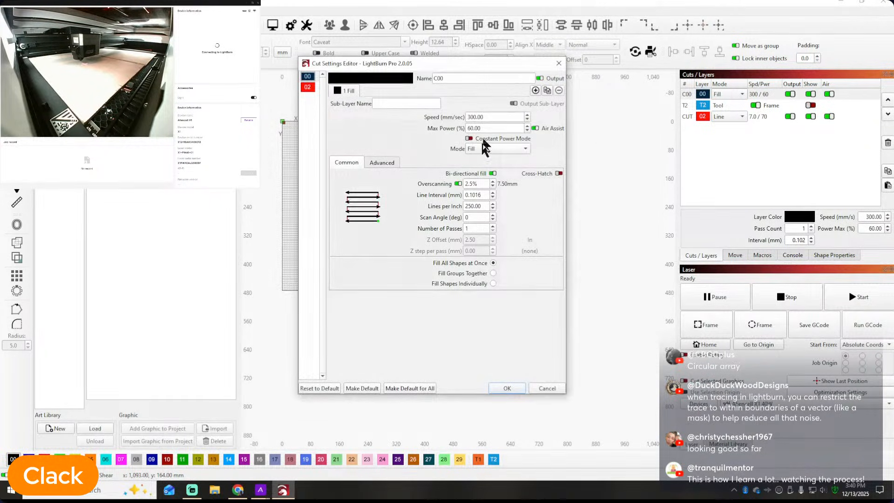
{"action": "left_click", "coordinate": [492, 203]}
{"action": "type", "text": "127"}
{"action": "left_click", "coordinate": [474, 215]}
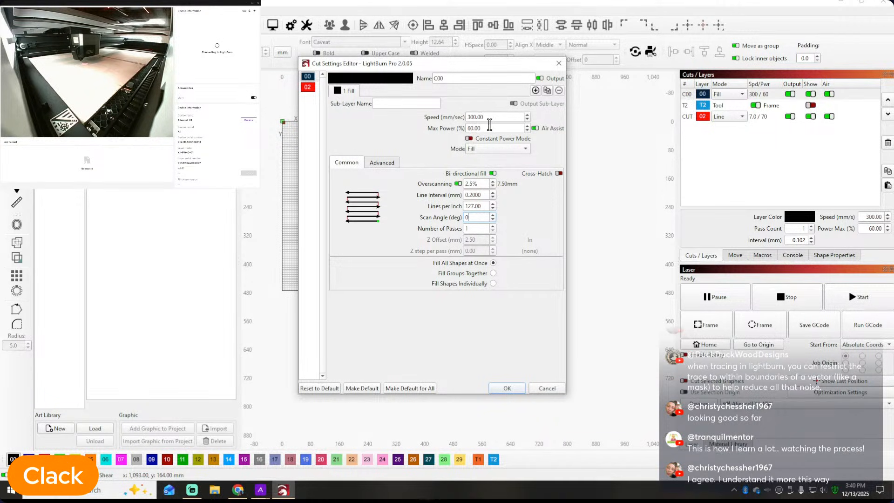
{"action": "left_click_drag", "start_coordinate": [490, 125], "coordinate": [419, 126]}
{"action": "type", "text": "00"}
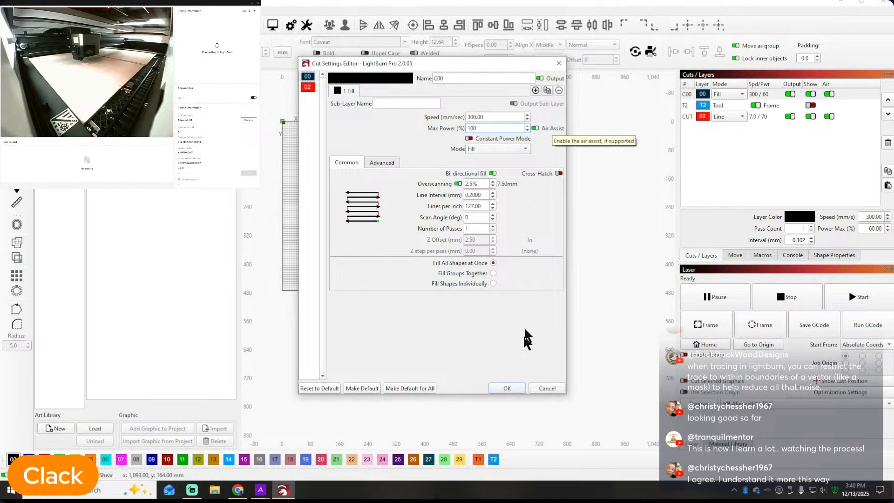
{"action": "left_click", "coordinate": [507, 388]}
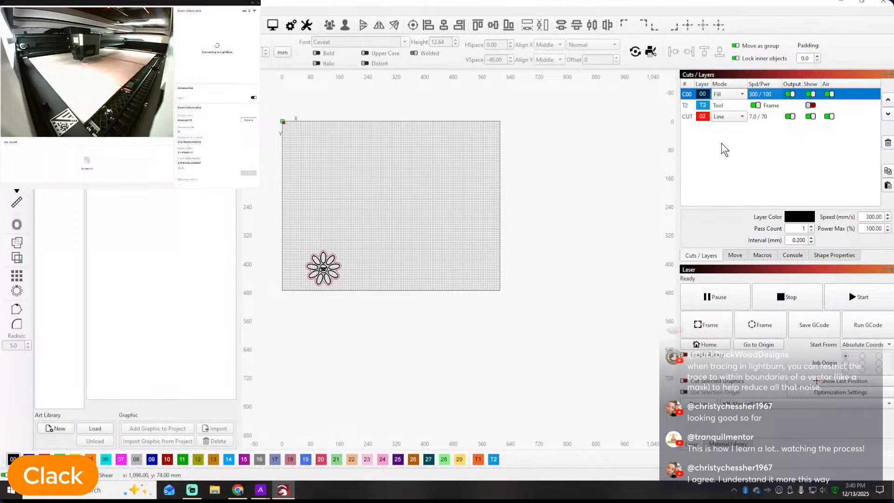
Set the CUT layer to 10 mm/s and 100% power, and sort the layer order so cuts come last
{"action": "double_click", "coordinate": [775, 117]}
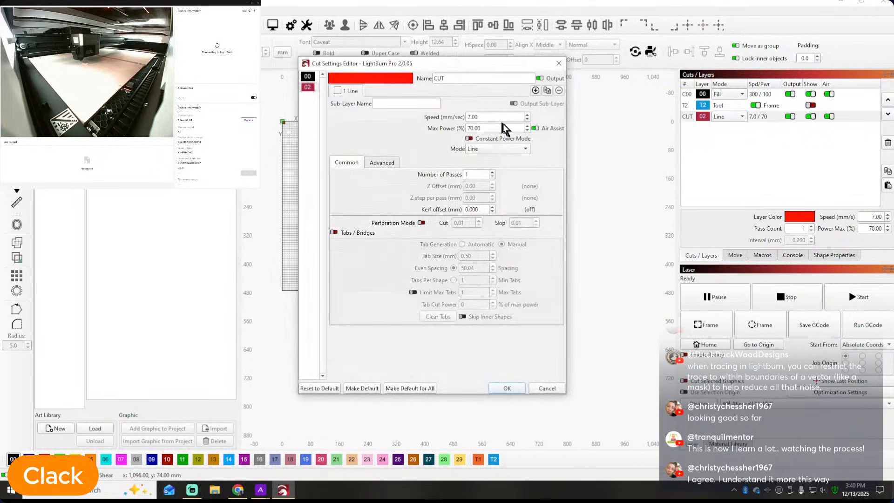
{"action": "left_click_drag", "start_coordinate": [487, 116], "coordinate": [463, 117]}
{"action": "key", "text": "Tab"}
{"action": "type", "text": "10"}
{"action": "left_click", "coordinate": [509, 389]}
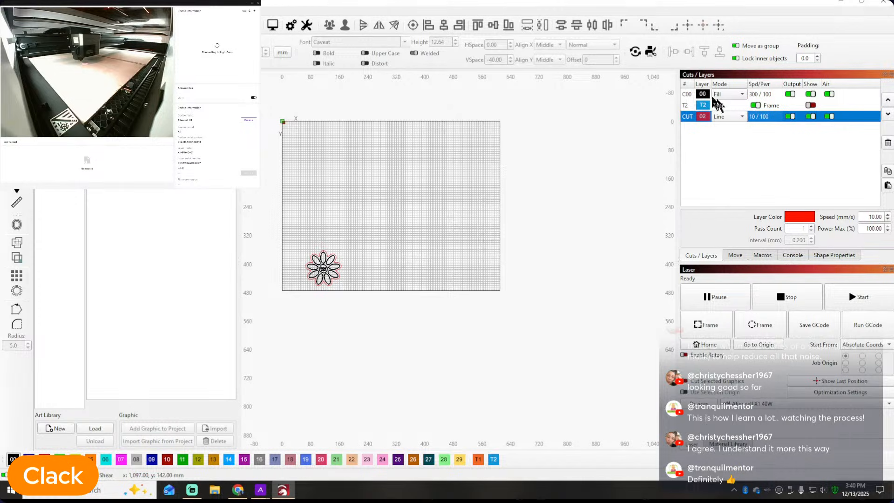
{"action": "right_click", "coordinate": [688, 83]}
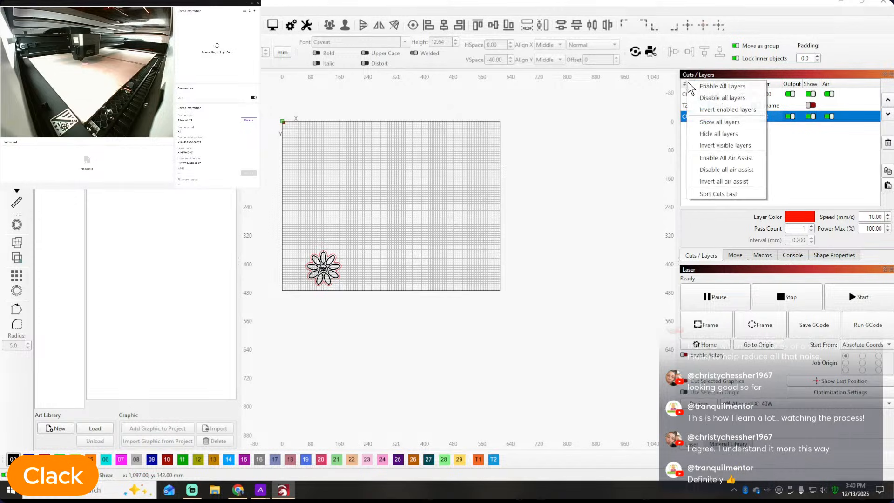
{"action": "left_click", "coordinate": [715, 194]}
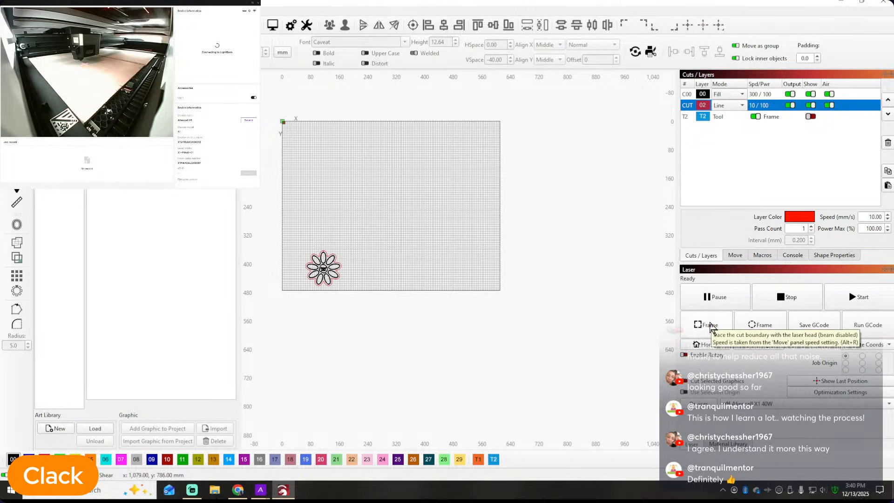
Try to frame the flower on the laser bed, stopping the current job in the laser's control app between attempts
{"action": "left_click", "coordinate": [711, 326]}
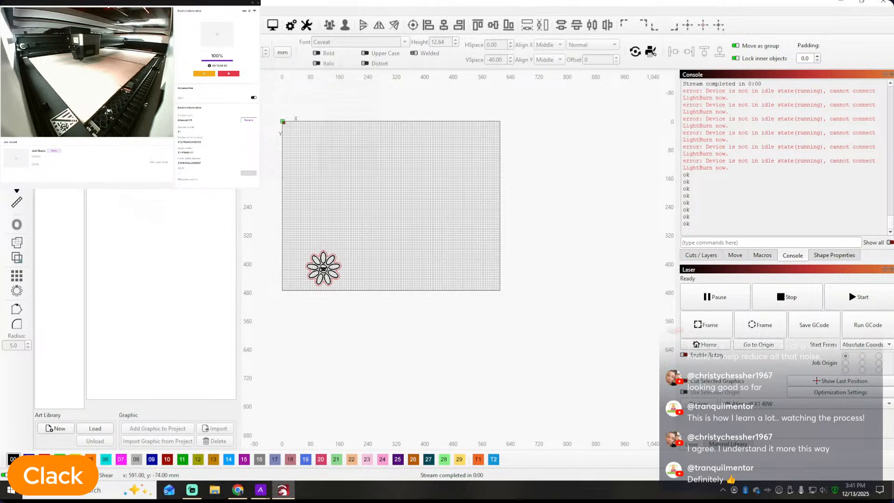
{"action": "left_click", "coordinate": [228, 75]}
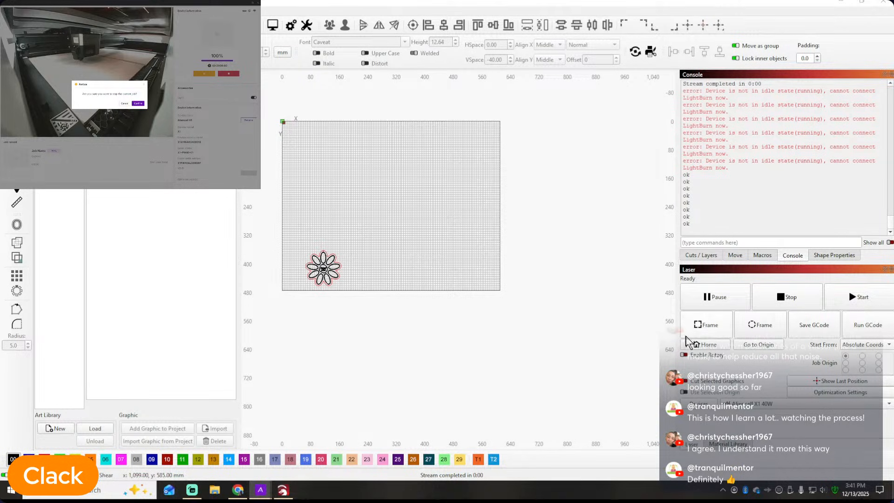
{"action": "left_click", "coordinate": [761, 326]}
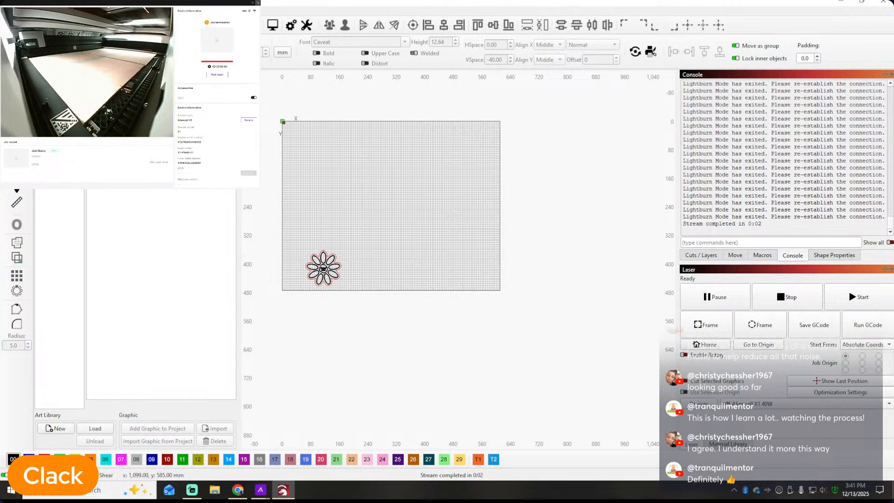
{"action": "left_click", "coordinate": [220, 76]}
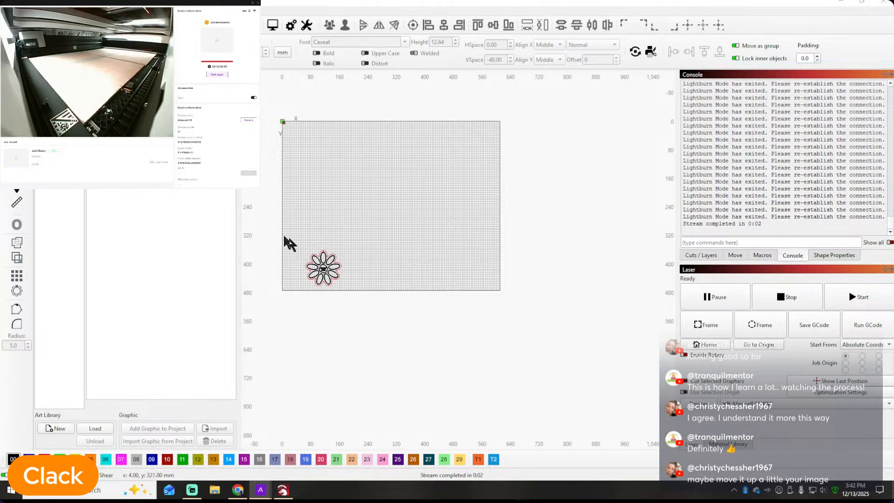
{"action": "left_click", "coordinate": [237, 490]}
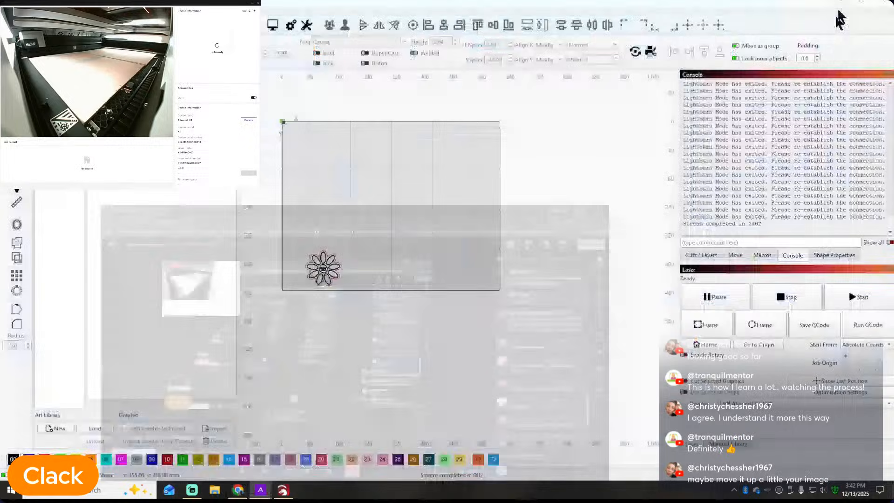
{"action": "left_click", "coordinate": [840, 5]}
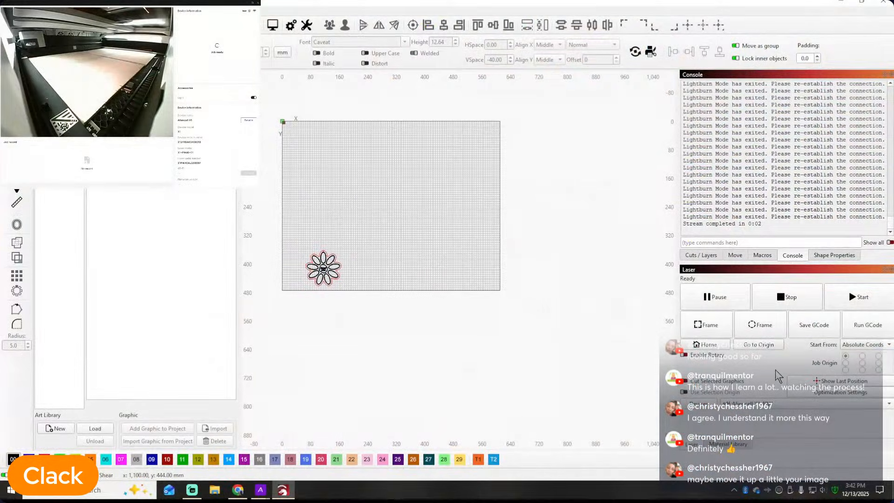
Open the laser device list and review the configured machines
{"action": "left_click", "coordinate": [840, 404]}
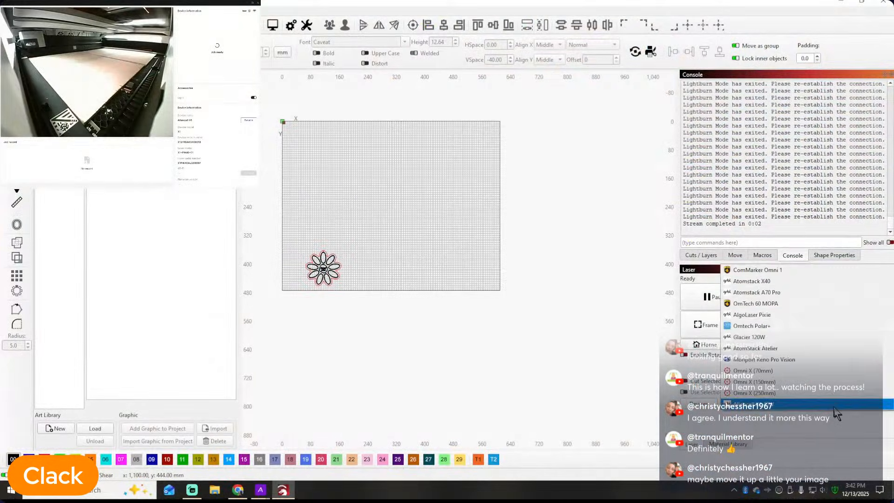
{"action": "left_click", "coordinate": [735, 432]}
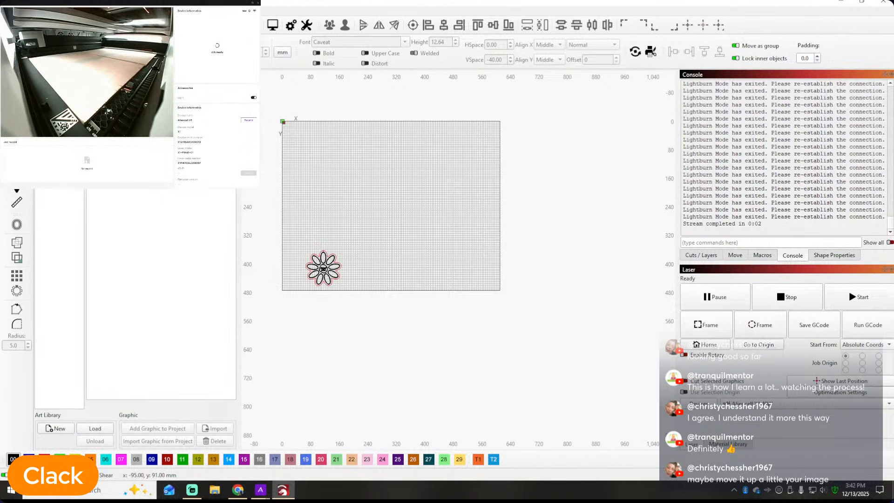
Save the flower project in the Downloads folder as a LightBurn project named Ornament
{"action": "key", "text": "alt+f"}
{"action": "key", "text": "a"}
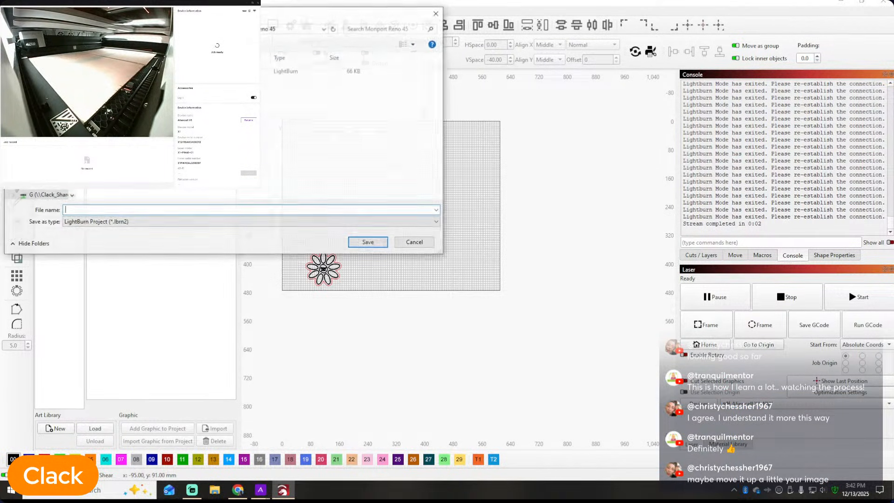
{"action": "left_click", "coordinate": [39, 126]}
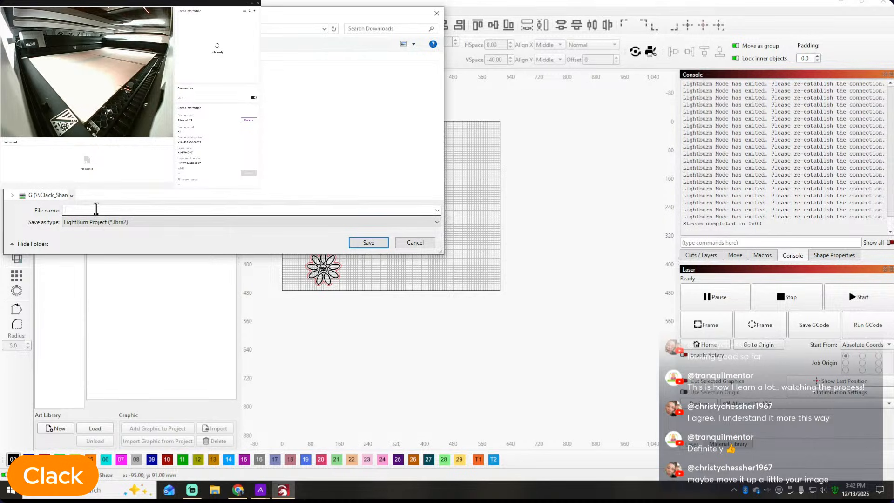
{"action": "left_click", "coordinate": [96, 208]}
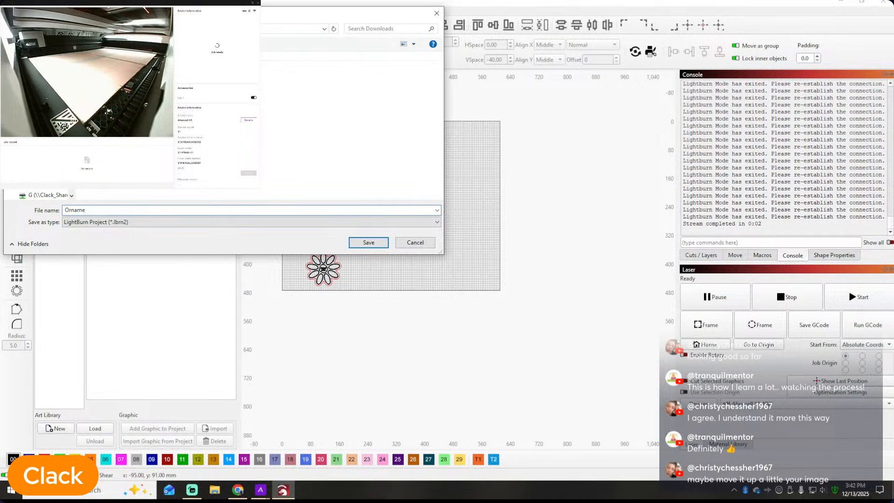
{"action": "left_click", "coordinate": [372, 247]}
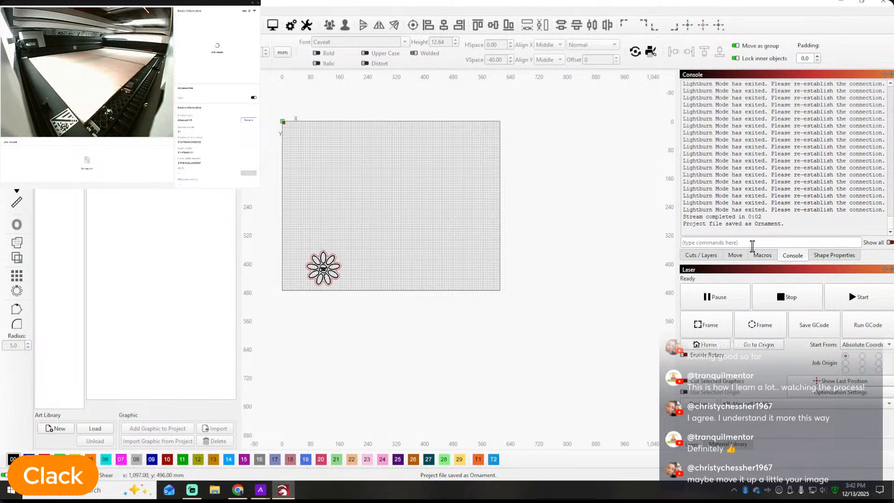
Restart LightBurn and choose Aliencell X1 40W as the active laser device
{"action": "left_click", "coordinate": [883, 3]}
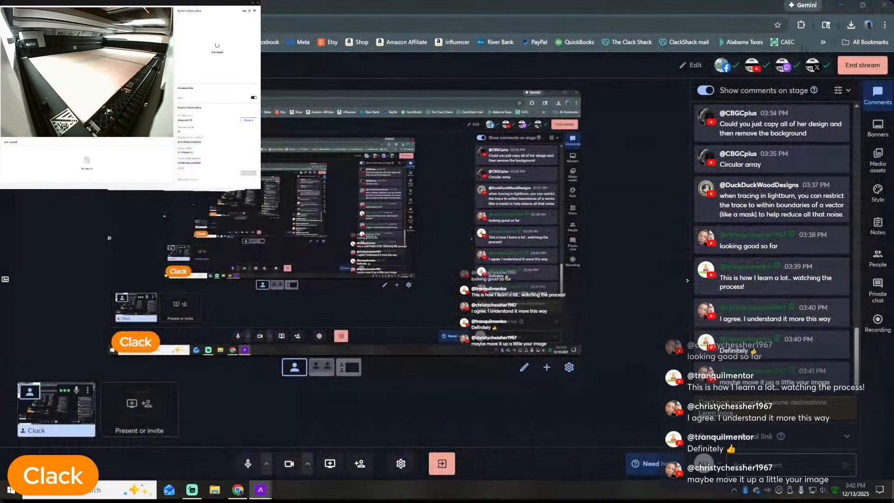
{"action": "left_click", "coordinate": [841, 5]}
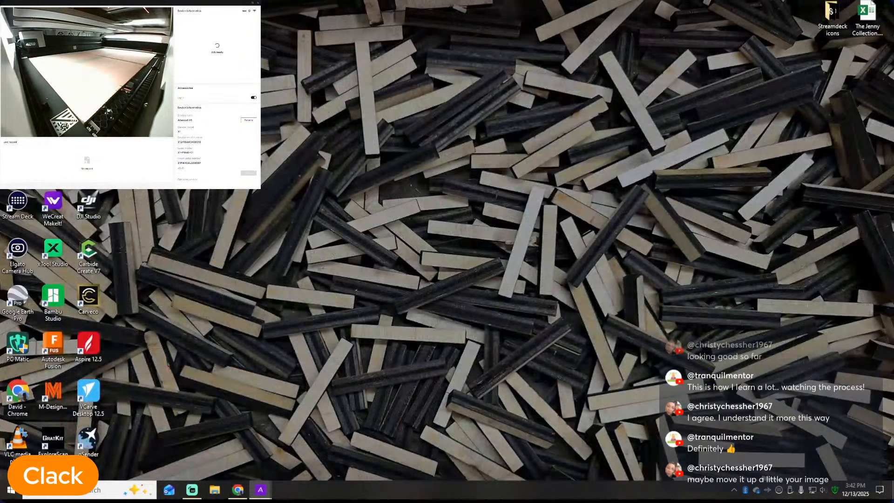
{"action": "left_click", "coordinate": [260, 490]}
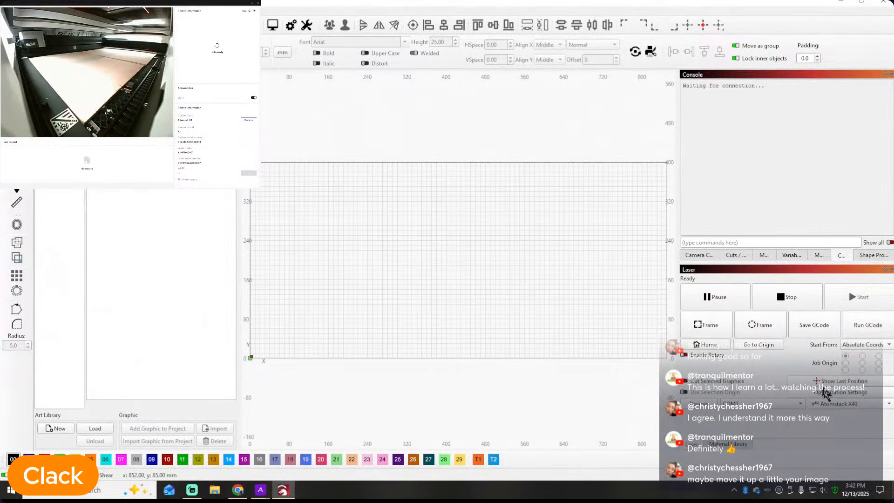
{"action": "left_click", "coordinate": [843, 404]}
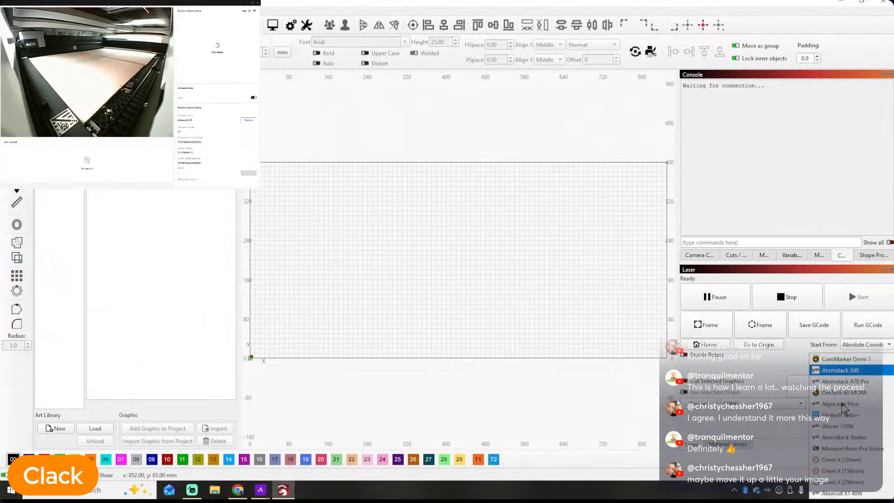
{"action": "left_click", "coordinate": [828, 496]}
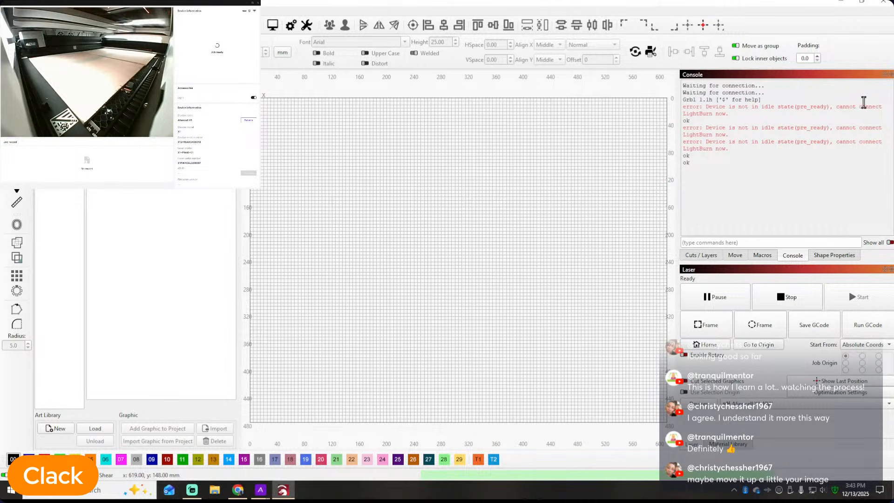
Close the Aliencell Space and Device manager windows, and reopen the recent project Ornament.lbrn2 in LightBurn
{"action": "mouse_move", "coordinate": [263, 499]}
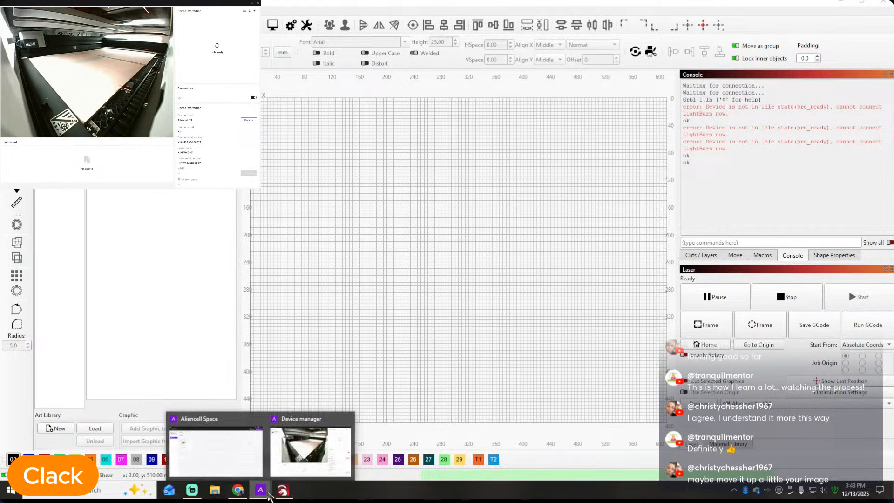
{"action": "mouse_move", "coordinate": [347, 419]}
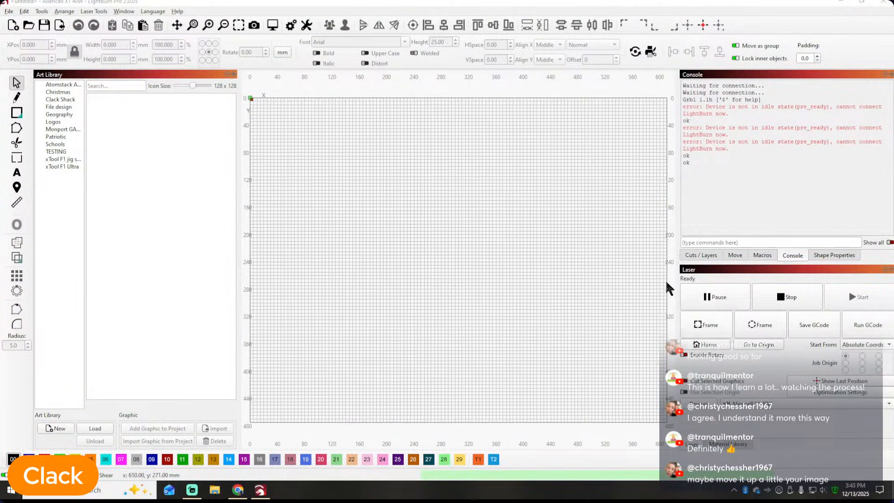
{"action": "left_click", "coordinate": [9, 11]}
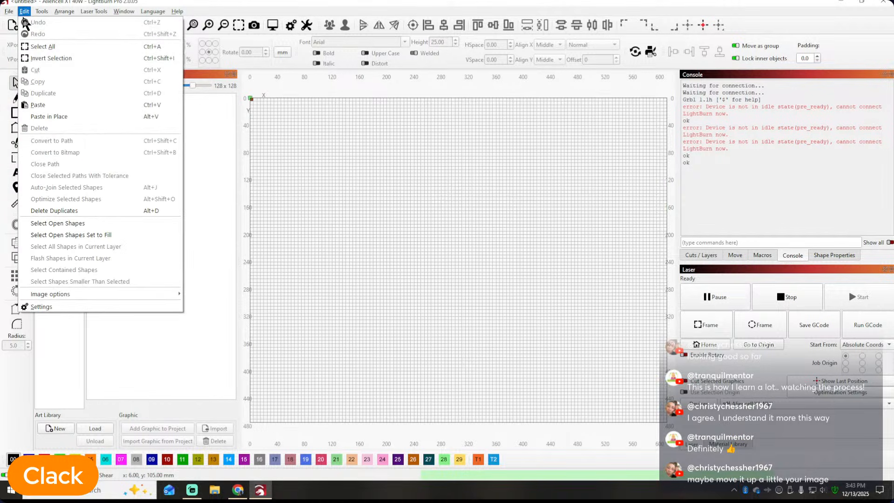
{"action": "mouse_move", "coordinate": [46, 46]}
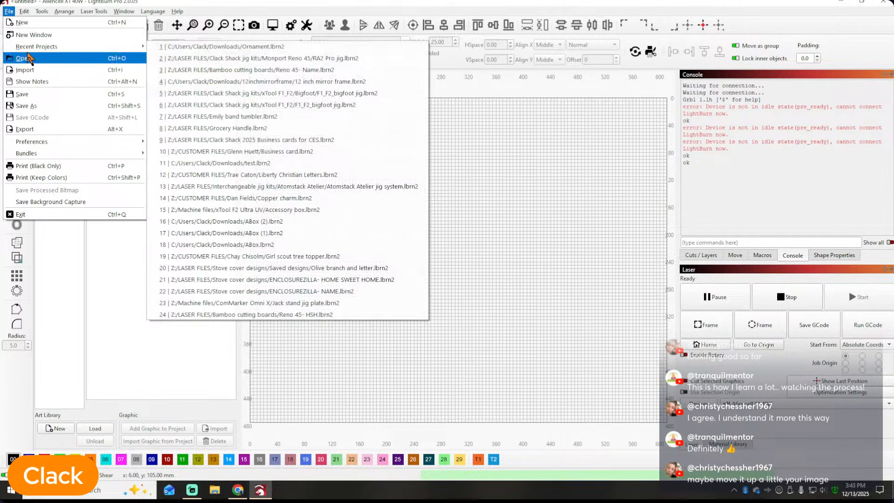
{"action": "left_click", "coordinate": [266, 46]}
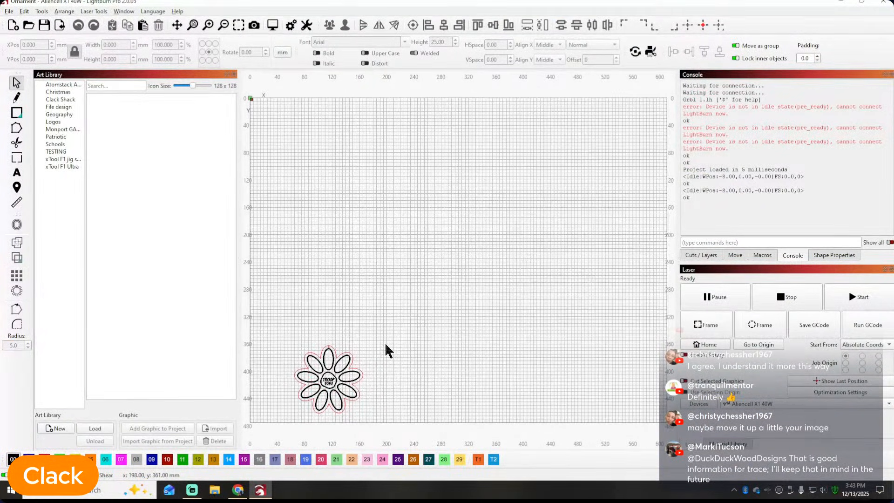
Try to frame the flower on the laser bed with both the rectangular and the rubber-band frame
{"action": "left_click", "coordinate": [709, 326]}
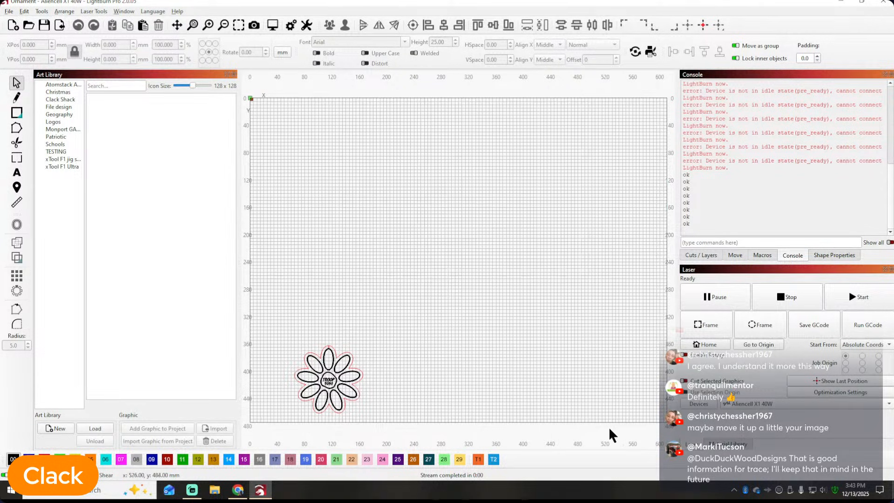
{"action": "left_click", "coordinate": [753, 323]}
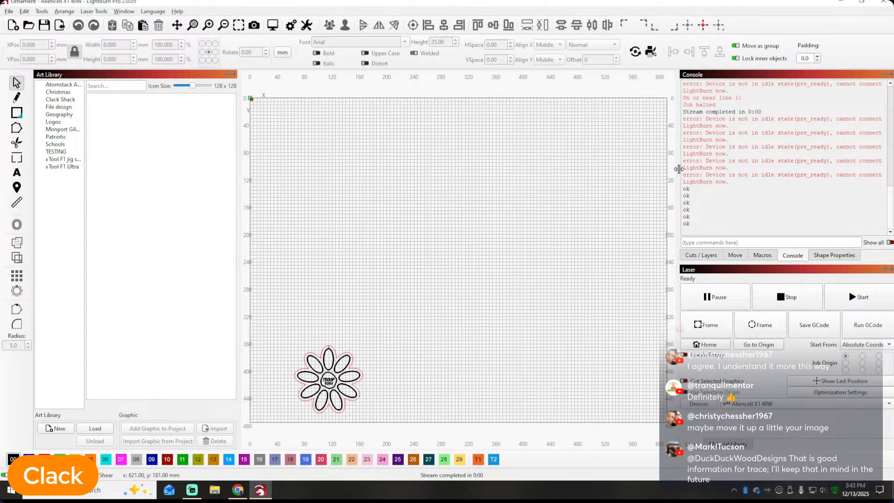
Export the whole flower design to the Downloads folder as an SVG file named Ornament
{"action": "scroll", "coordinate": [431, 223], "scroll_direction": "down", "scroll_amount": 2}
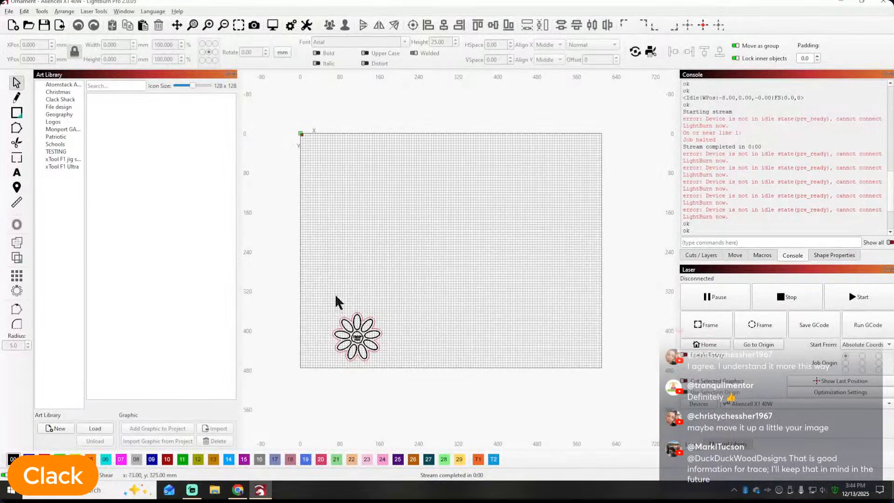
{"action": "left_click_drag", "start_coordinate": [325, 296], "coordinate": [413, 385]}
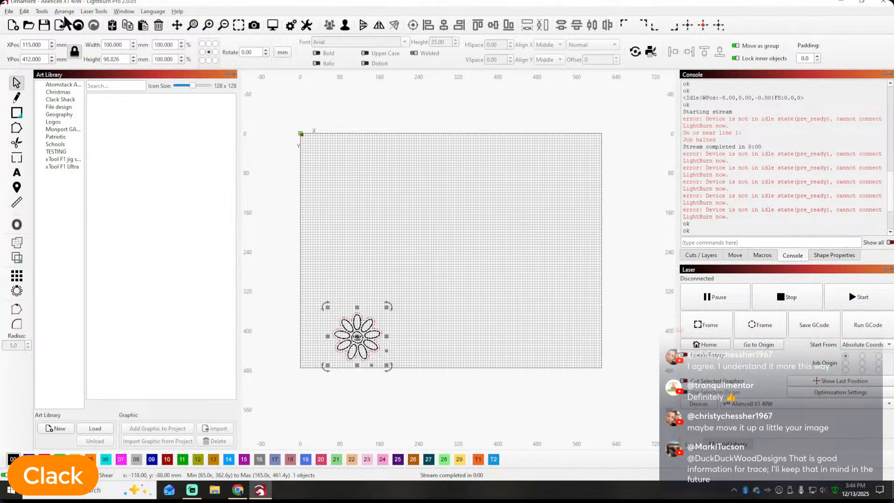
{"action": "left_click", "coordinate": [8, 12]}
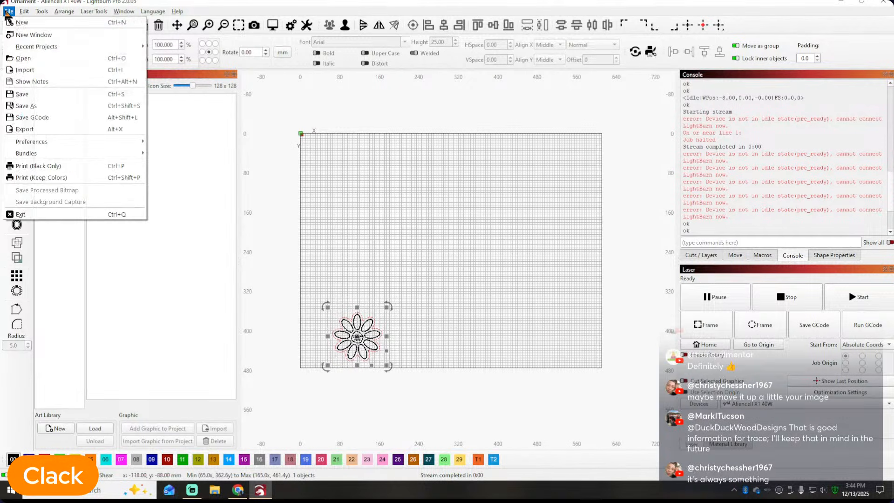
{"action": "left_click", "coordinate": [28, 129]}
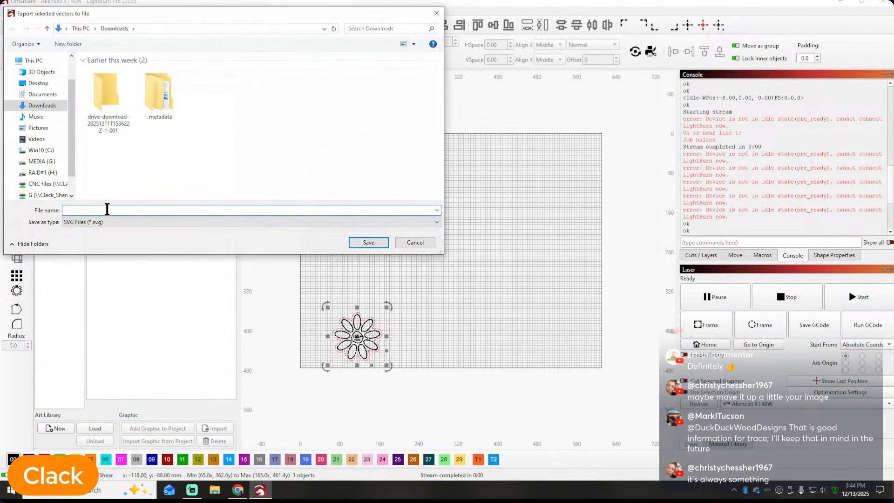
{"action": "type", "text": "Ornament"}
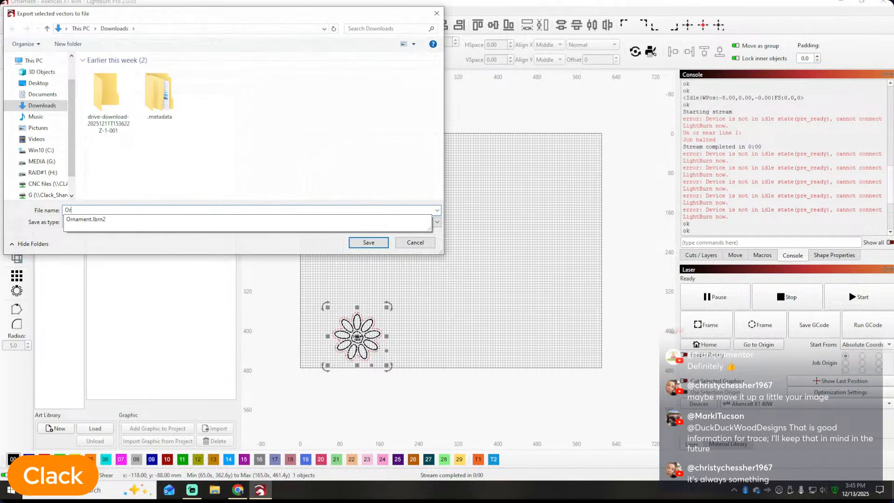
{"action": "left_click", "coordinate": [164, 177]}
{"action": "left_click", "coordinate": [372, 243]}
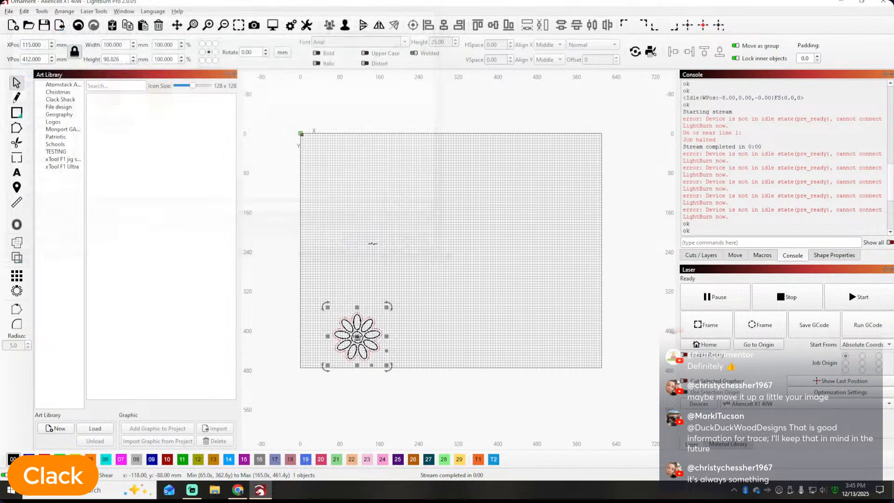
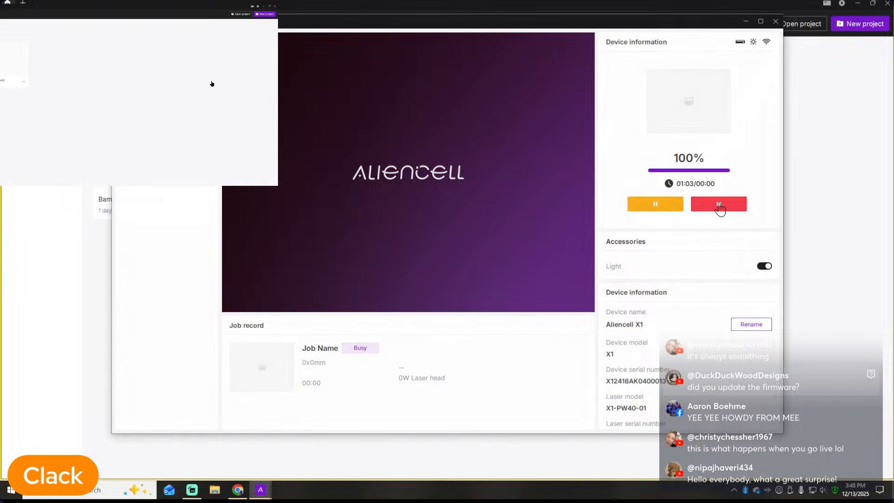
Stop the current job in the Aliencell device manager, and create a new project in Aliencell Space
{"action": "left_click", "coordinate": [721, 205]}
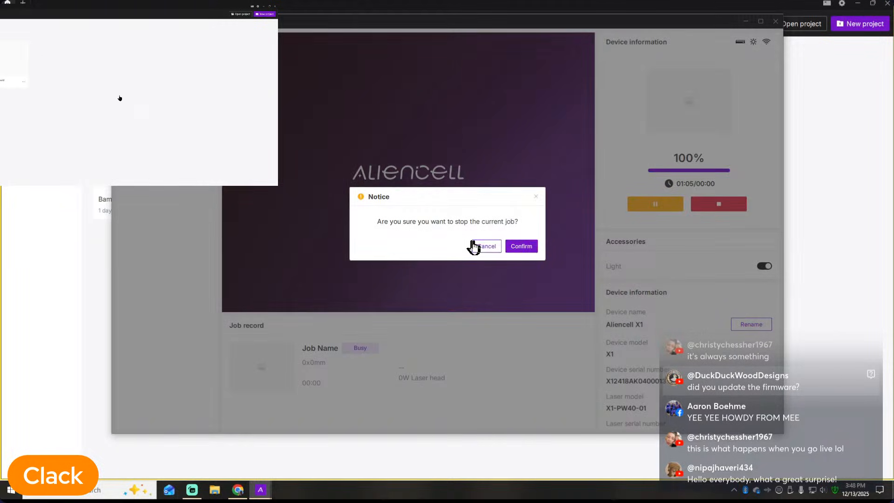
{"action": "left_click", "coordinate": [524, 246]}
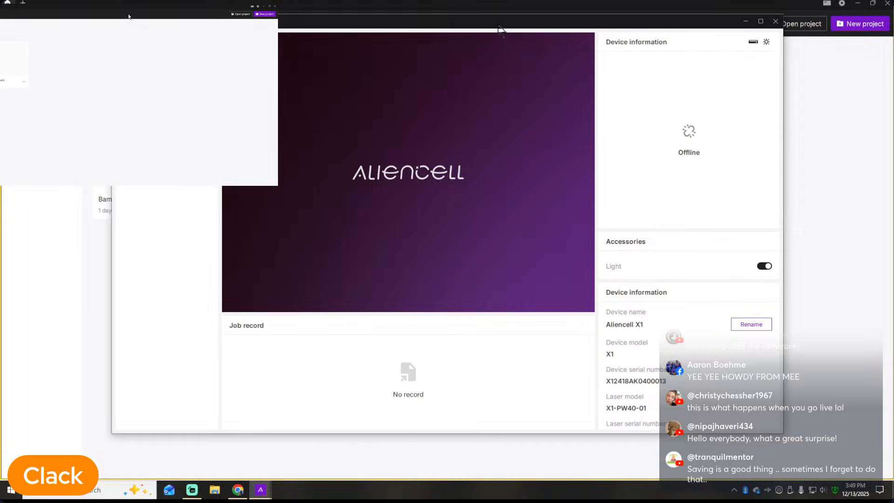
{"action": "left_click_drag", "start_coordinate": [505, 28], "coordinate": [893, 24]}
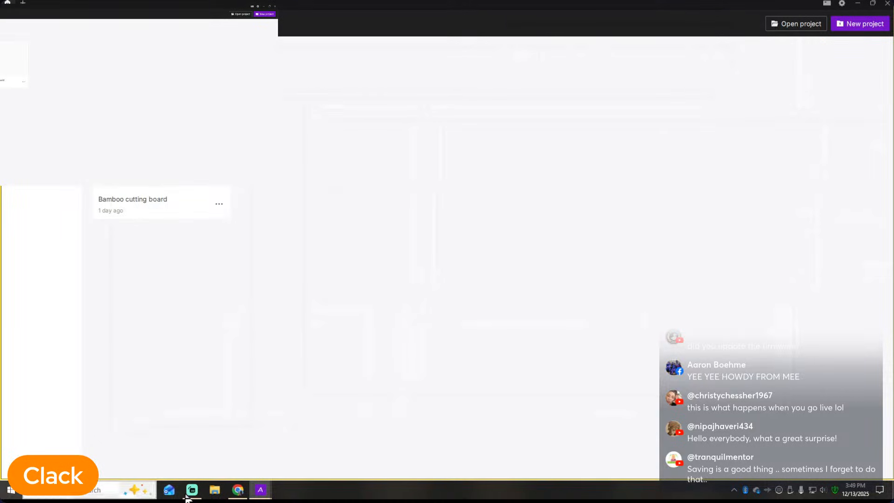
{"action": "left_click", "coordinate": [868, 25]}
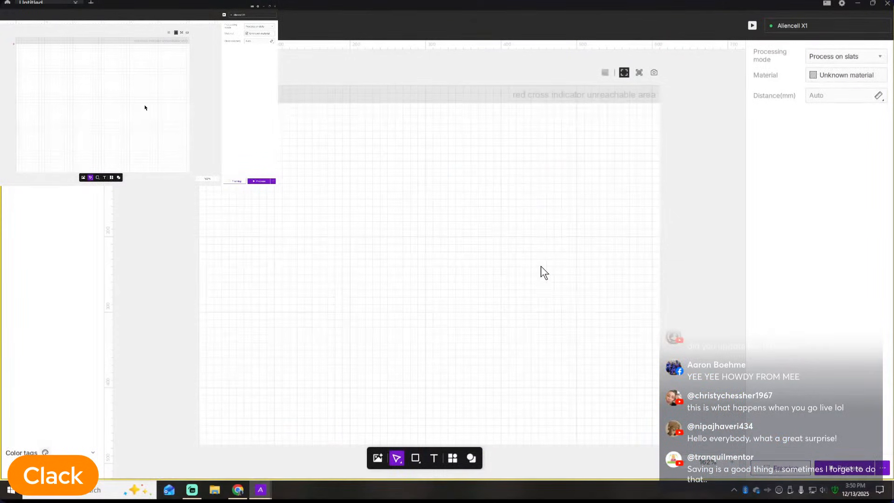
{"action": "left_click", "coordinate": [238, 489]}
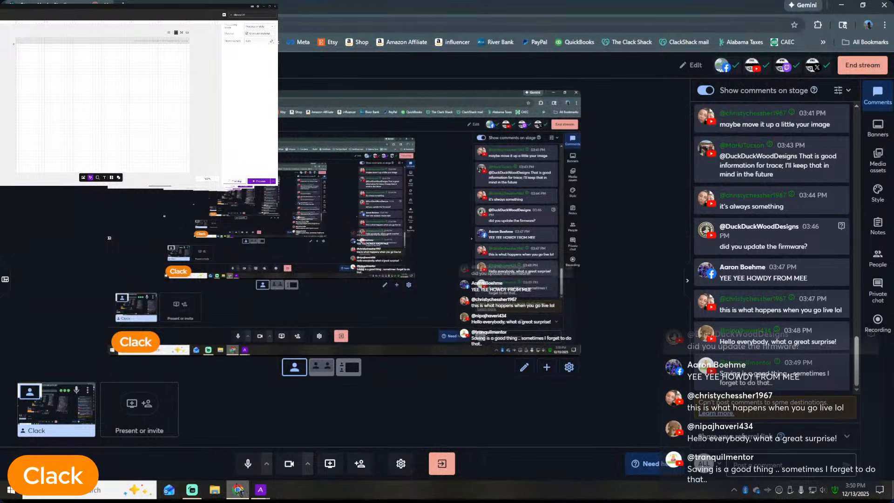
{"action": "left_click", "coordinate": [841, 4]}
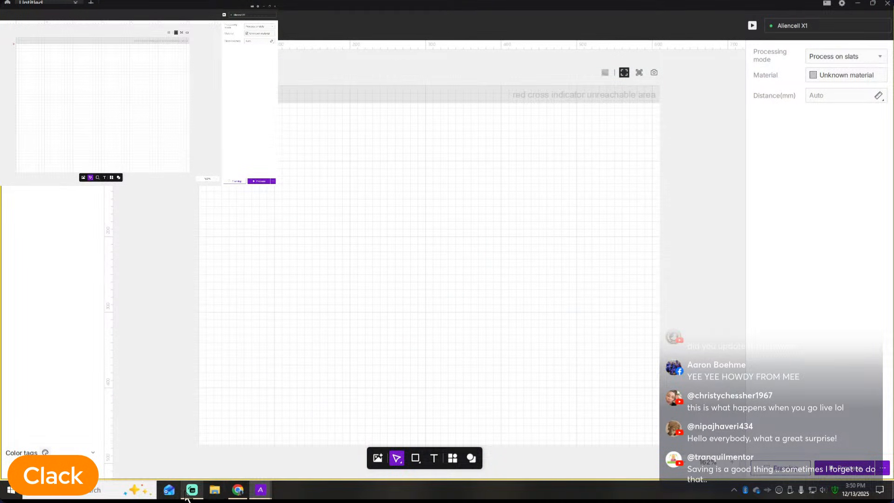
{"action": "mouse_move", "coordinate": [263, 497]}
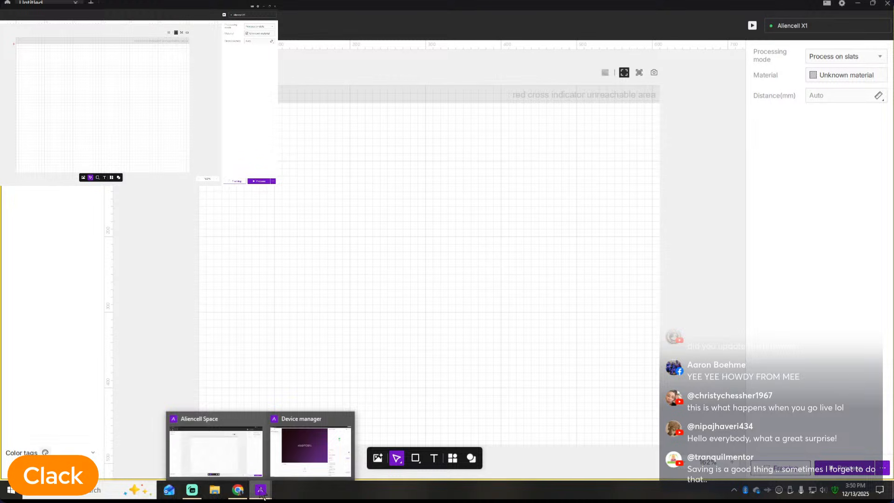
{"action": "left_click", "coordinate": [238, 489]}
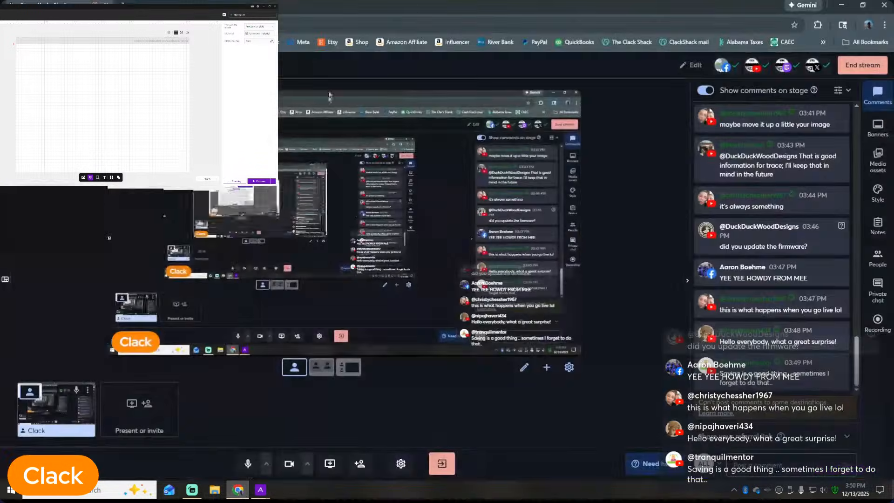
{"action": "left_click_drag", "start_coordinate": [366, 4], "coordinate": [893, 0]}
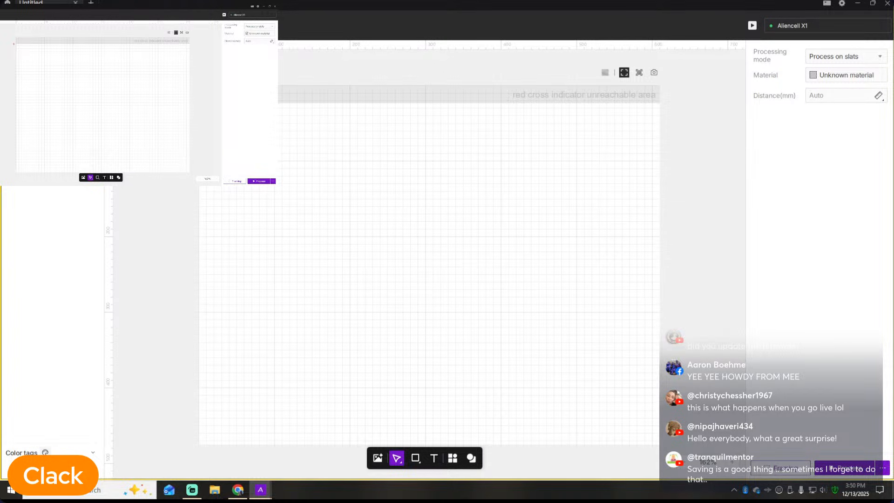
Import the exported flower SVG from the Downloads folder into the new Aliencell Space project and deselect it
{"action": "left_click", "coordinate": [6, 34]}
{"action": "left_click", "coordinate": [37, 66]}
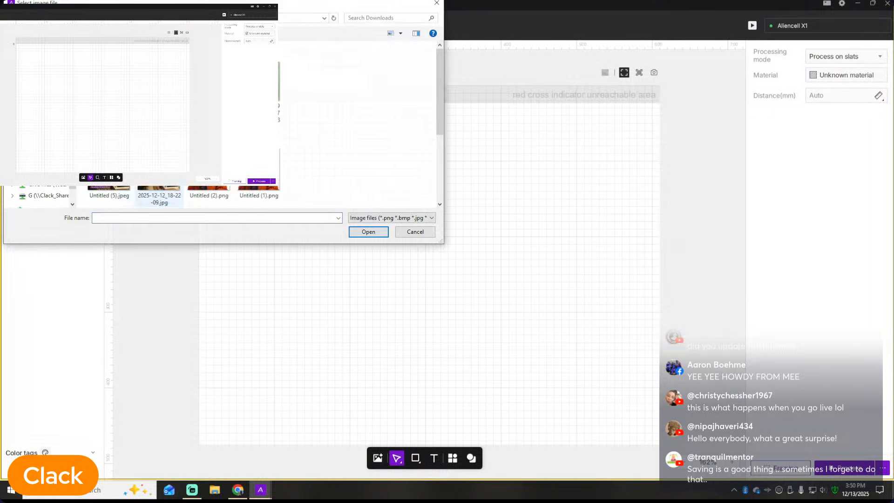
{"action": "double_click", "coordinate": [159, 116]}
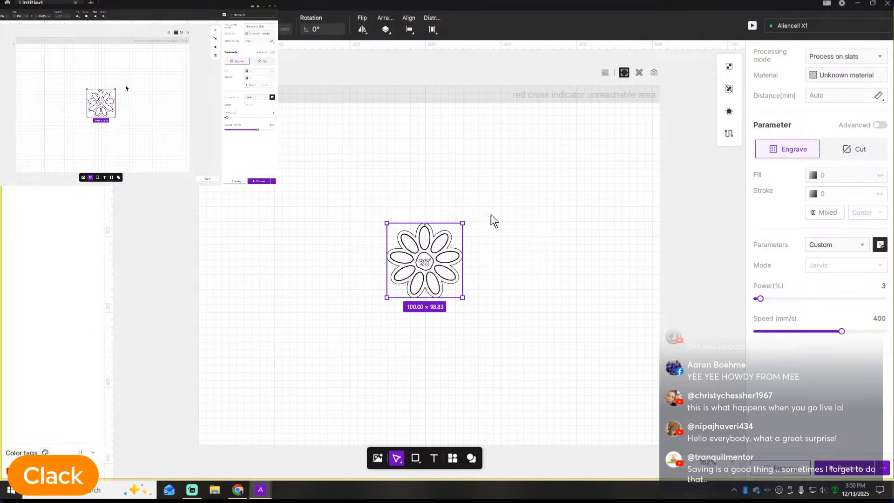
{"action": "left_click", "coordinate": [503, 233]}
{"action": "scroll", "coordinate": [433, 254], "scroll_direction": "down", "scroll_amount": 2}
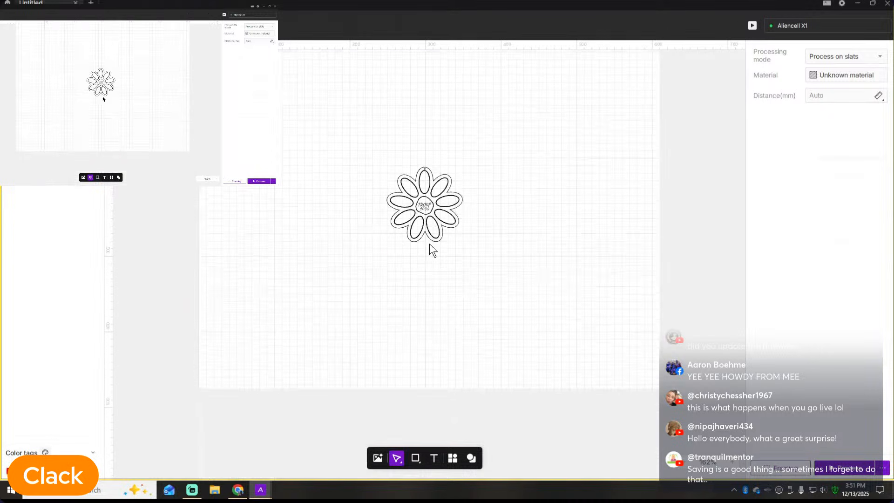
Assign the flower's outer outline and small hanging hole to cutting with the 4.7_mm_Rugby parameter preset
{"action": "scroll", "coordinate": [479, 180], "scroll_direction": "up", "scroll_amount": 2}
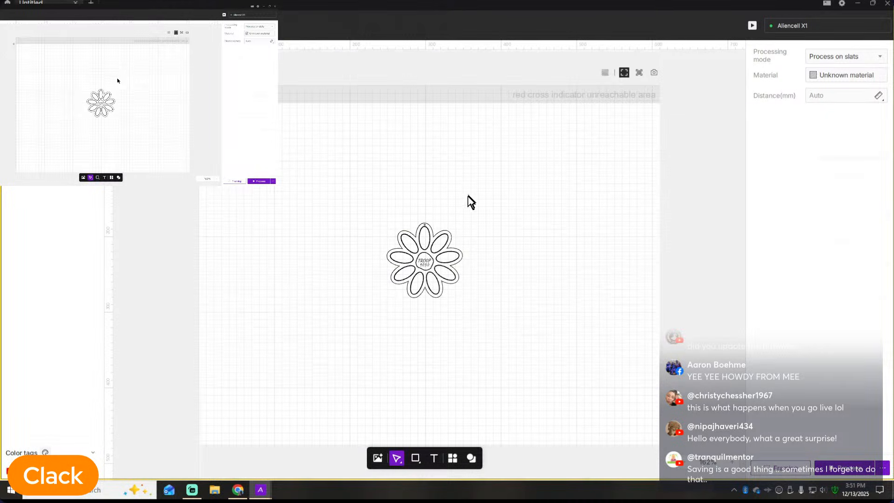
{"action": "left_click", "coordinate": [731, 461]}
{"action": "left_click", "coordinate": [731, 461]}
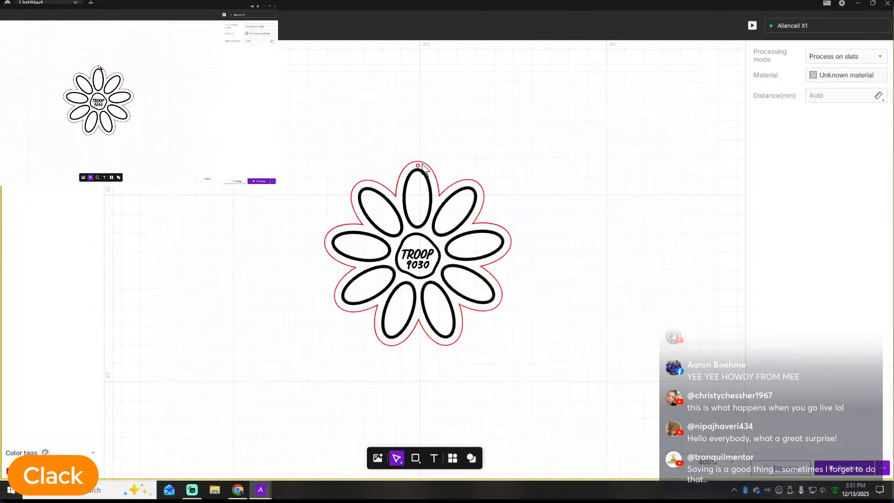
{"action": "left_click", "coordinate": [423, 165]}
{"action": "left_click", "coordinate": [208, 202]}
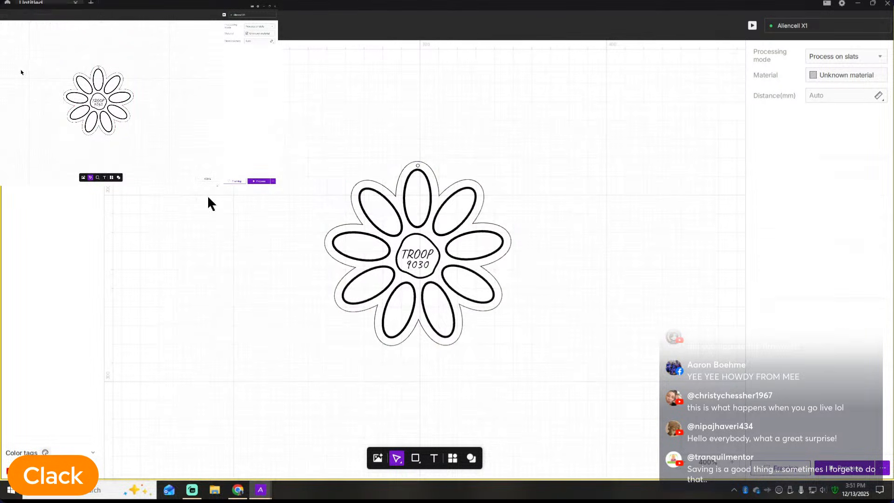
{"action": "key", "text": "ctrl+a"}
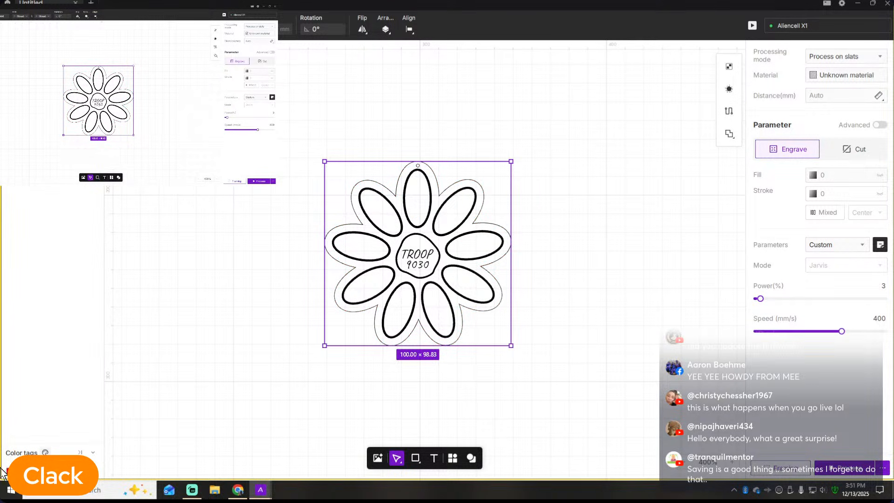
{"action": "key", "text": "ctrl+z"}
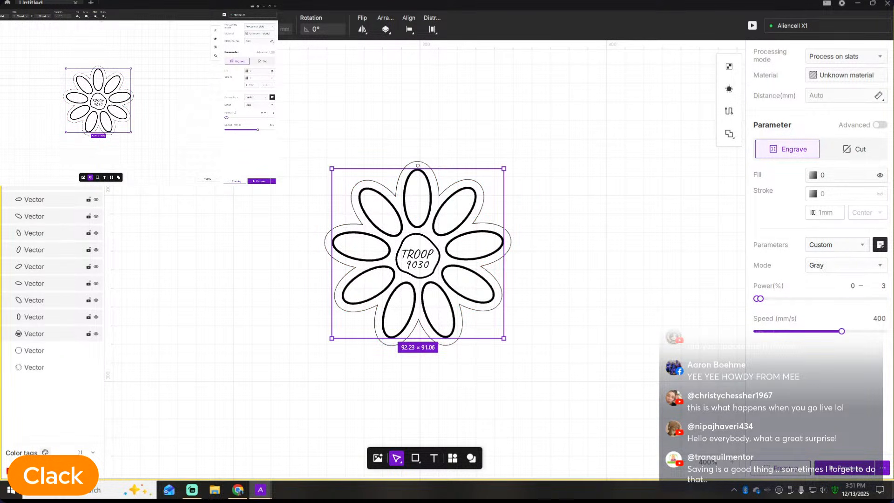
{"action": "key", "text": "ctrl+z"}
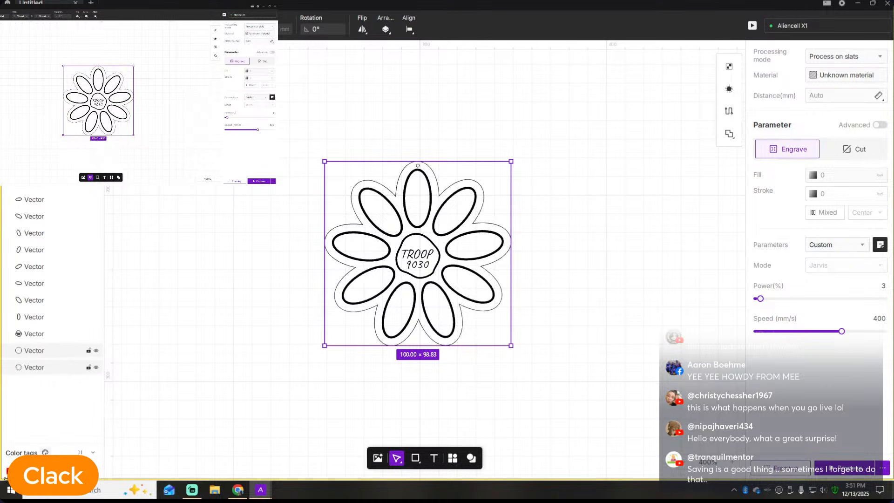
{"action": "left_click", "coordinate": [858, 151]}
{"action": "left_click", "coordinate": [857, 176]}
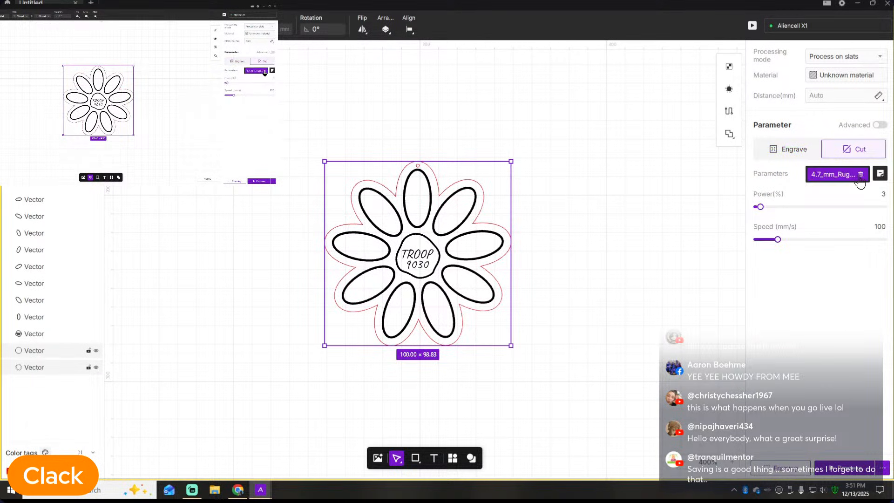
{"action": "left_click", "coordinate": [832, 176]}
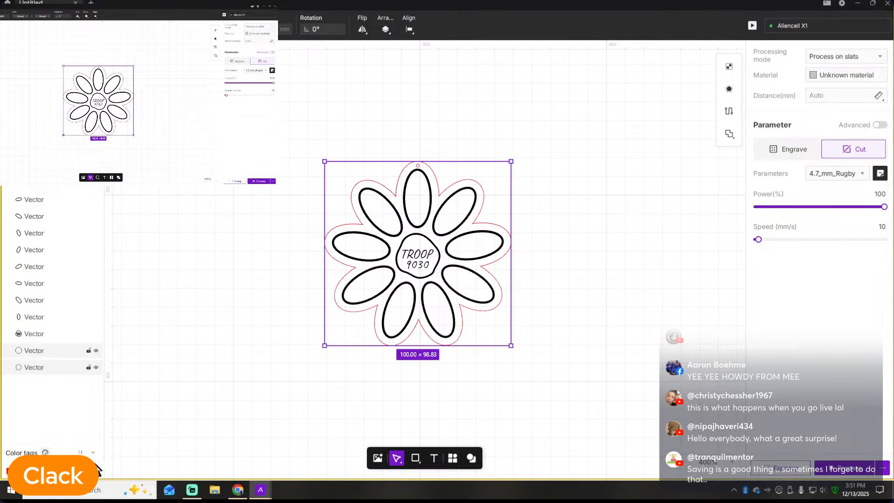
Set the engraving of the petals and Troop 9030 center to 100% maximum power and 250 mm/s speed
{"action": "left_click", "coordinate": [29, 470]}
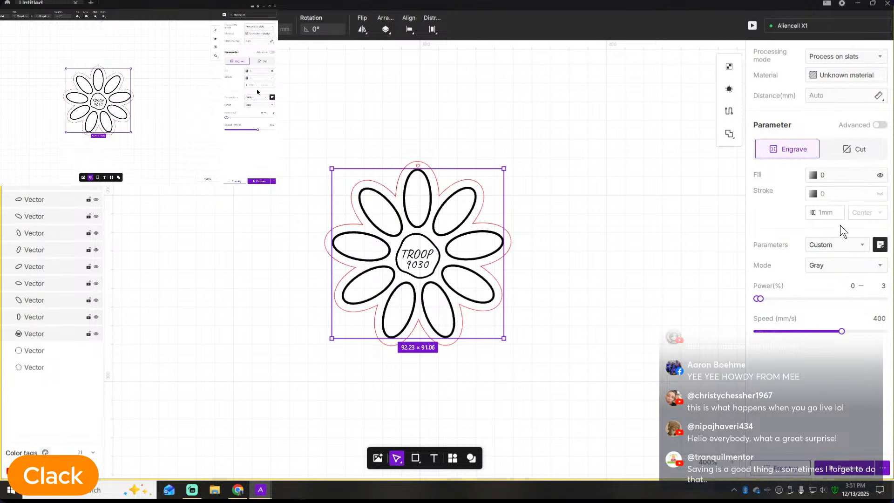
{"action": "left_click", "coordinate": [849, 250]}
{"action": "left_click_drag", "start_coordinate": [758, 298], "coordinate": [884, 298]}
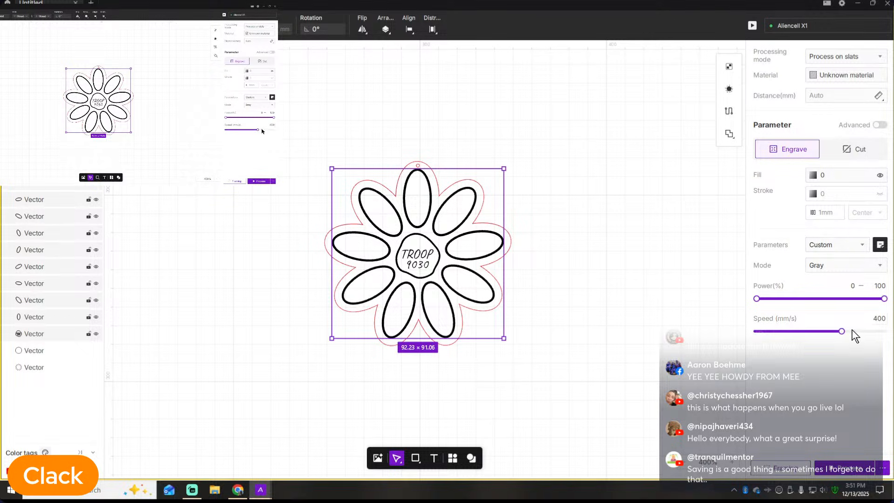
{"action": "left_click_drag", "start_coordinate": [841, 331], "coordinate": [809, 333]}
{"action": "left_click", "coordinate": [879, 317]}
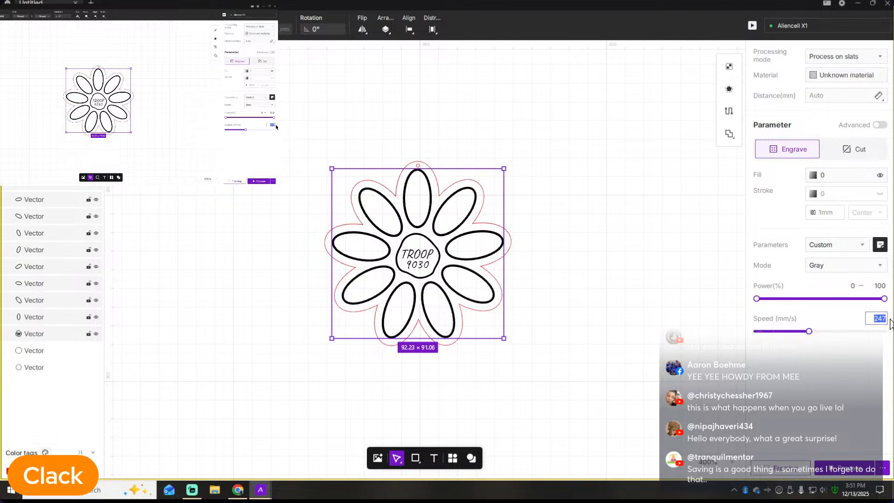
{"action": "type", "text": "250"}
{"action": "left_click", "coordinate": [851, 361]}
Toggle the fill of the engraved petals and center off and back on, and deselect them
{"action": "left_click", "coordinate": [879, 175]}
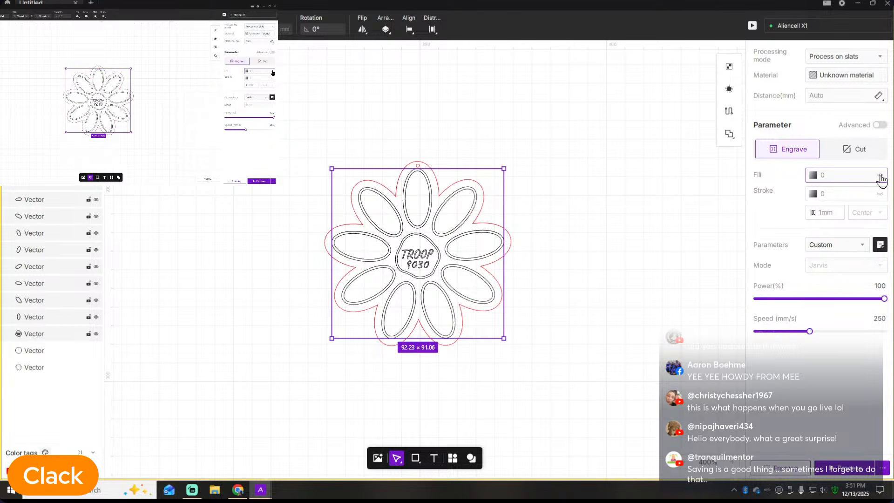
{"action": "left_click", "coordinate": [880, 175]}
{"action": "left_click", "coordinate": [880, 176]}
{"action": "left_click", "coordinate": [875, 175]}
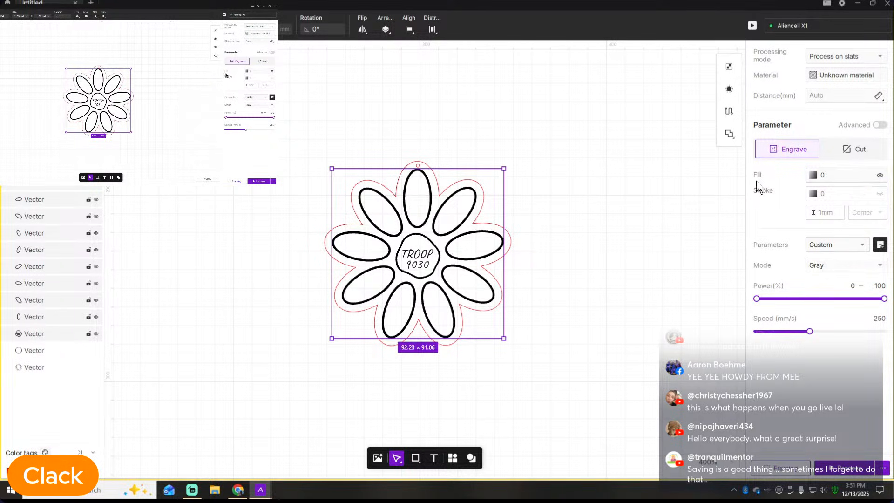
{"action": "left_click", "coordinate": [880, 176]}
{"action": "left_click", "coordinate": [880, 176]}
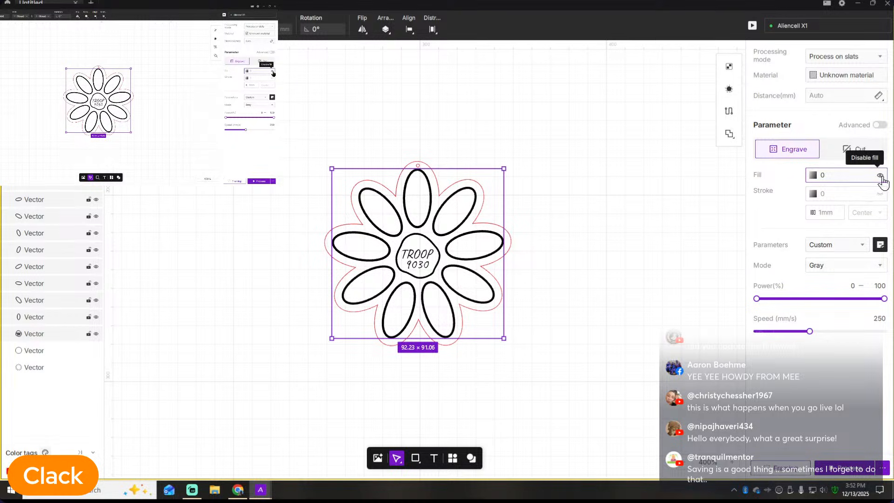
{"action": "left_click", "coordinate": [675, 214]}
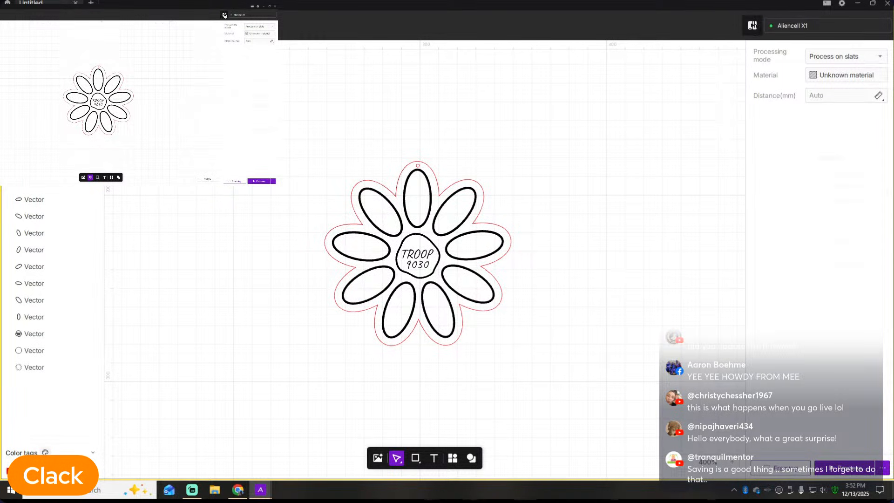
Preview the laser job, toggle its travel path display, and return to the canvas
{"action": "left_click", "coordinate": [753, 26]}
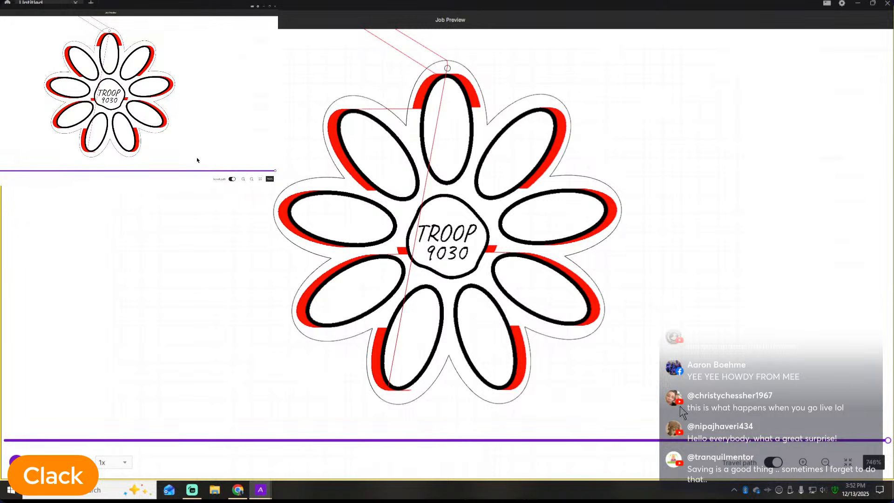
{"action": "left_click", "coordinate": [773, 462]}
{"action": "left_click", "coordinate": [773, 463]}
{"action": "left_click", "coordinate": [18, 19]}
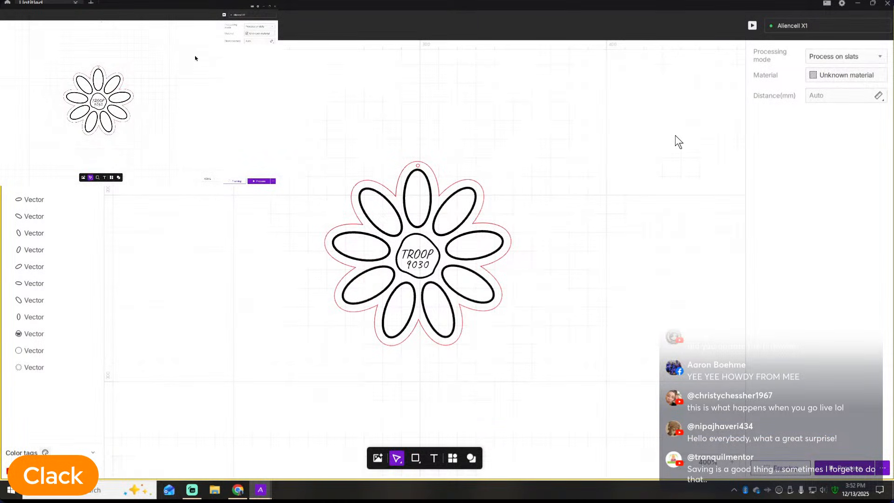
{"action": "right_click", "coordinate": [550, 258]}
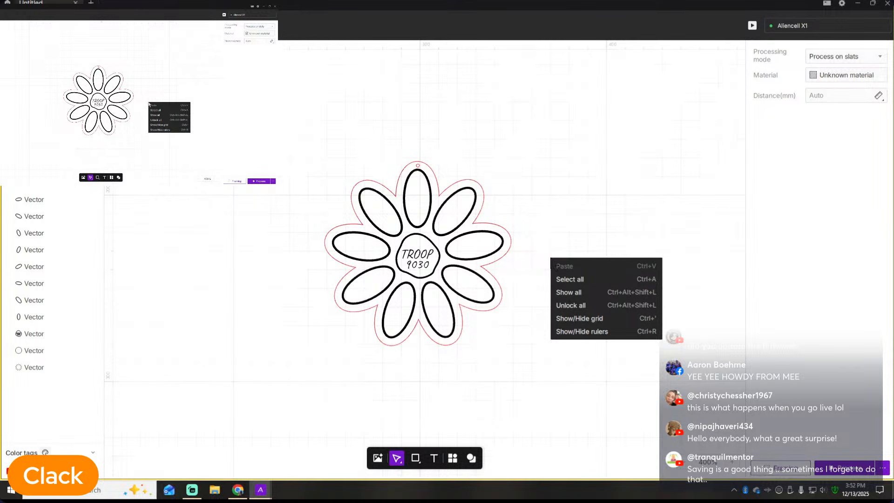
{"action": "left_click", "coordinate": [606, 203]}
Capture a camera image of the laser bed as the canvas background
{"action": "scroll", "coordinate": [361, 295], "scroll_direction": "down", "scroll_amount": 4}
{"action": "scroll", "coordinate": [359, 294], "scroll_direction": "up", "scroll_amount": 5}
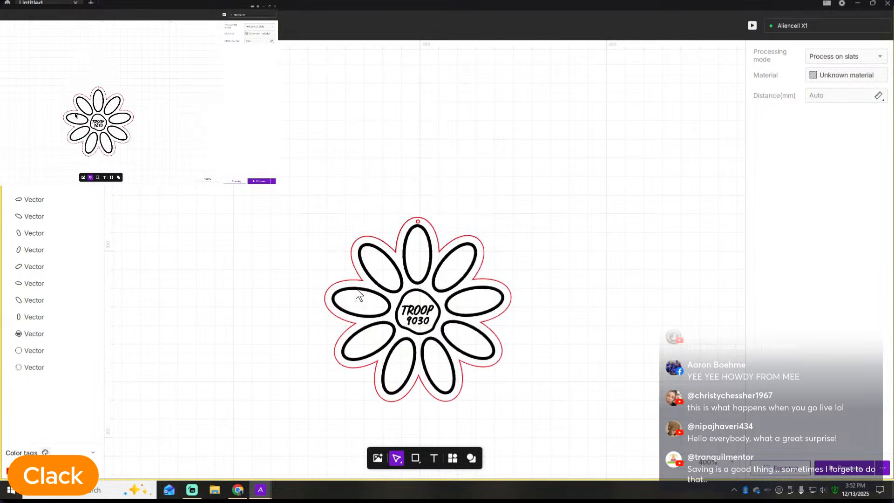
{"action": "left_click", "coordinate": [681, 463]}
{"action": "left_click", "coordinate": [681, 463]}
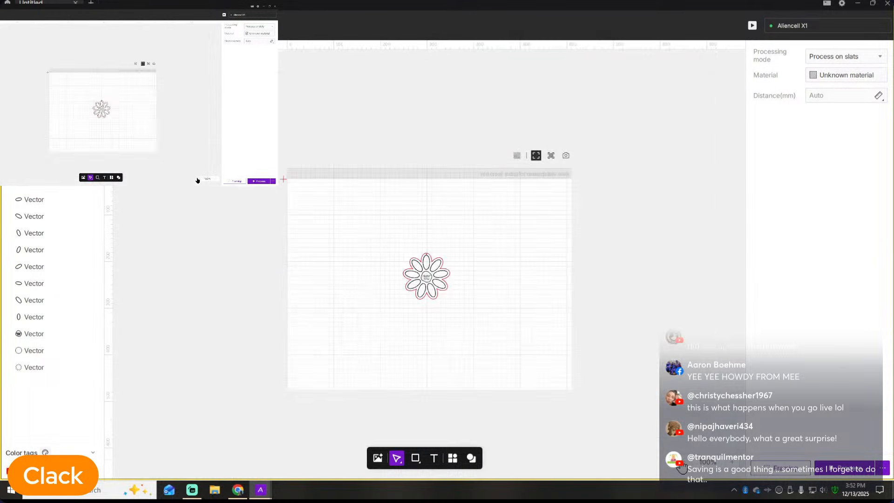
{"action": "left_click", "coordinate": [735, 463]}
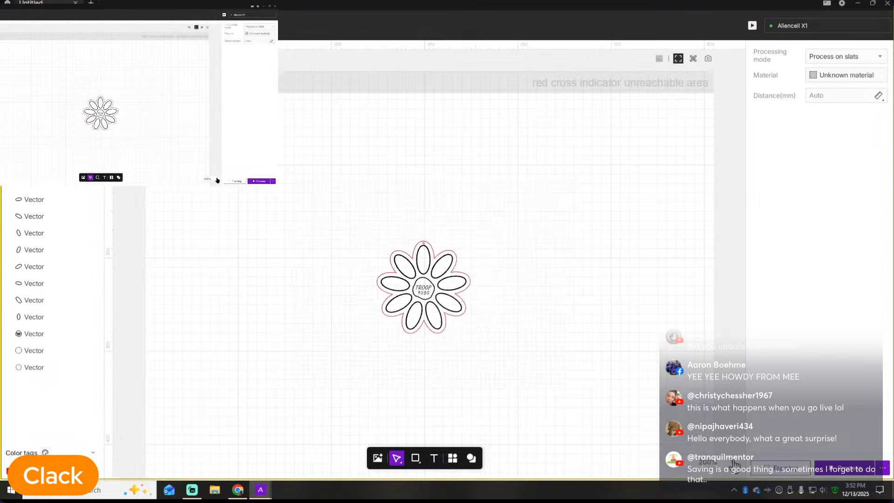
{"action": "left_click", "coordinate": [708, 59]}
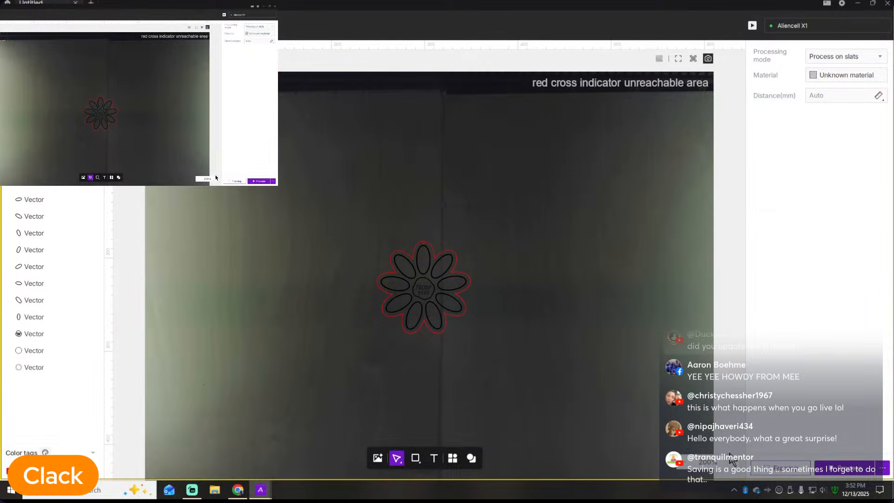
Examine the flower up close and from afar against the camera image of the laser bed
{"action": "left_click", "coordinate": [733, 461]}
{"action": "left_click", "coordinate": [733, 461]}
{"action": "scroll", "coordinate": [528, 219], "scroll_direction": "down", "scroll_amount": 2}
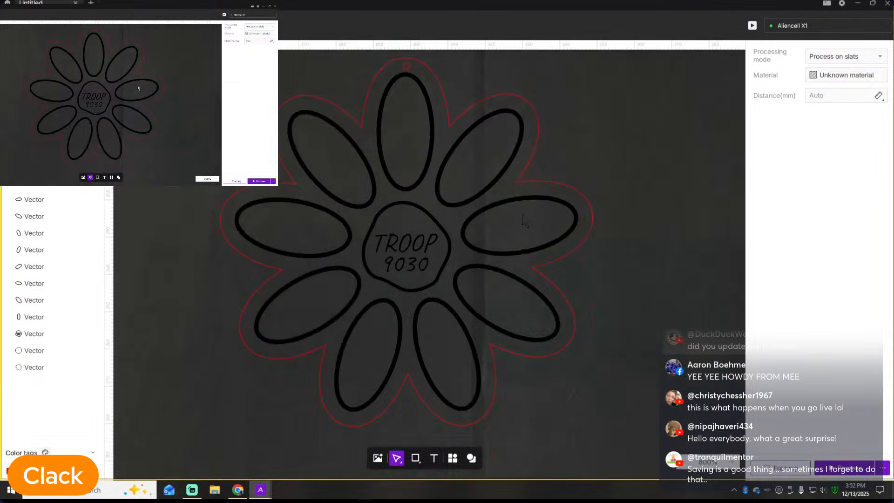
{"action": "scroll", "coordinate": [527, 219], "scroll_direction": "up", "scroll_amount": 9}
{"action": "scroll", "coordinate": [526, 219], "scroll_direction": "down", "scroll_amount": 7}
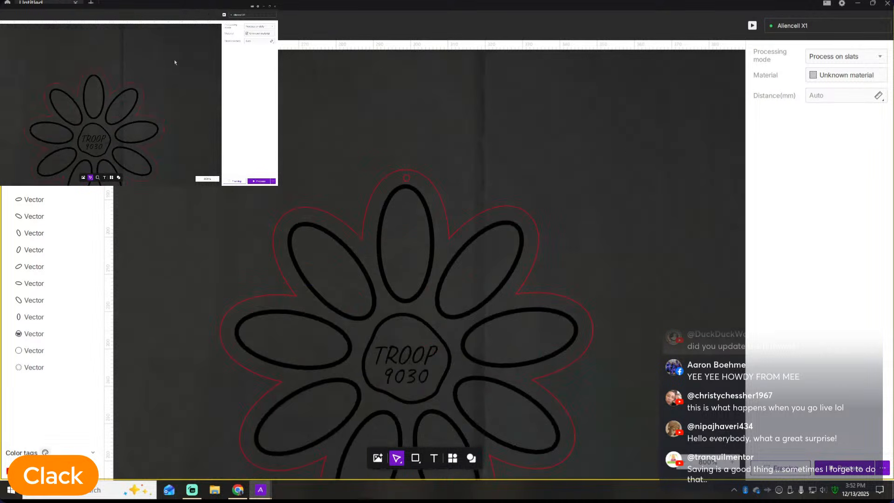
{"action": "left_click", "coordinate": [682, 464]}
{"action": "left_click", "coordinate": [684, 465]}
{"action": "left_click", "coordinate": [684, 465]}
{"action": "left_click", "coordinate": [683, 465]}
{"action": "left_click", "coordinate": [684, 465]}
{"action": "left_click", "coordinate": [684, 465]}
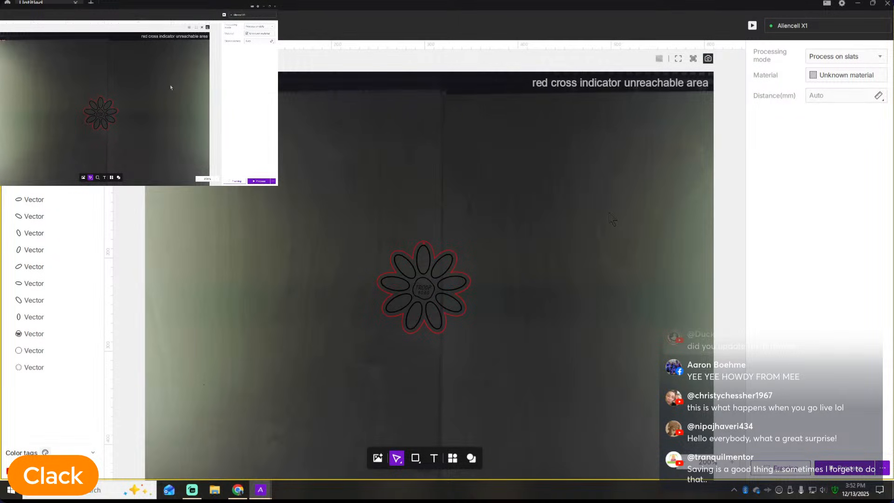
Move the whole flower from the middle of the bed to its lower-left area and deselect it
{"action": "left_click_drag", "start_coordinate": [354, 167], "coordinate": [551, 319]}
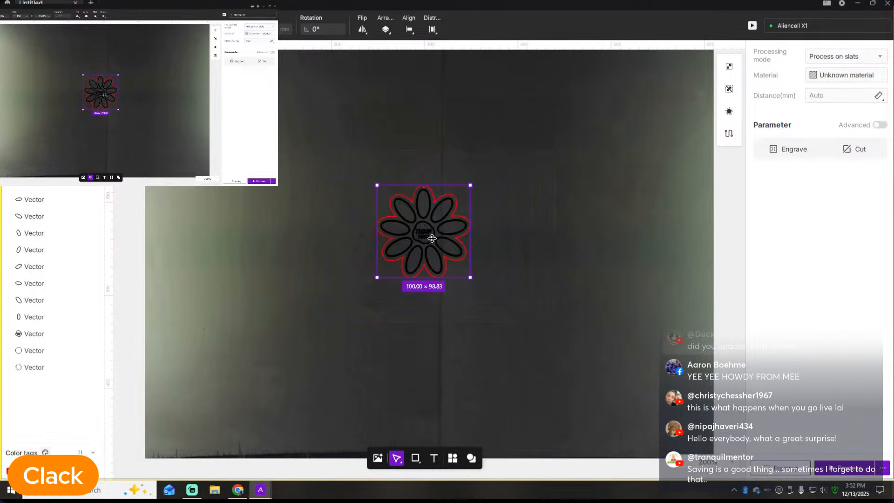
{"action": "left_click_drag", "start_coordinate": [432, 239], "coordinate": [268, 351]}
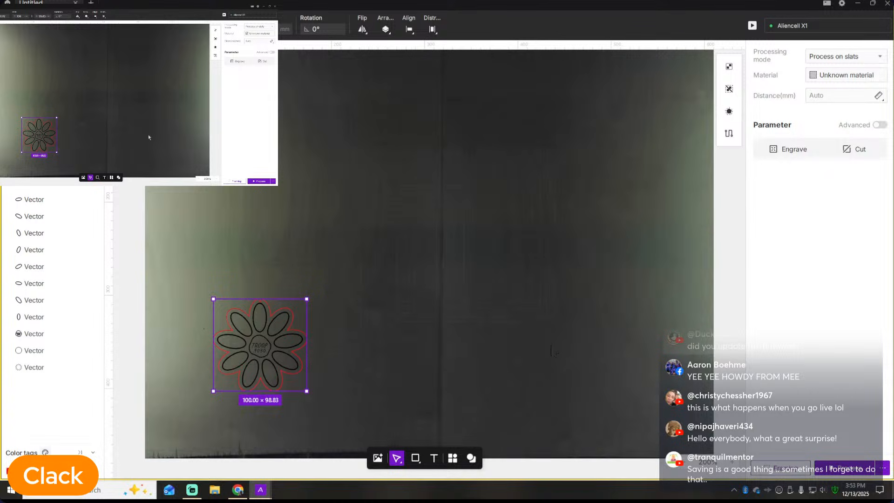
{"action": "scroll", "coordinate": [551, 345], "scroll_direction": "down", "scroll_amount": 1}
{"action": "left_click", "coordinate": [684, 461]}
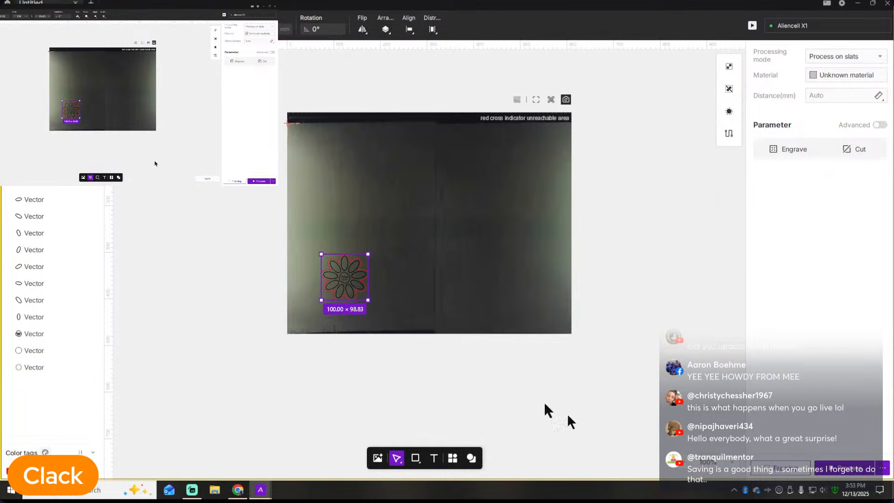
{"action": "left_click_drag", "start_coordinate": [342, 278], "coordinate": [327, 284]}
{"action": "left_click", "coordinate": [421, 277]}
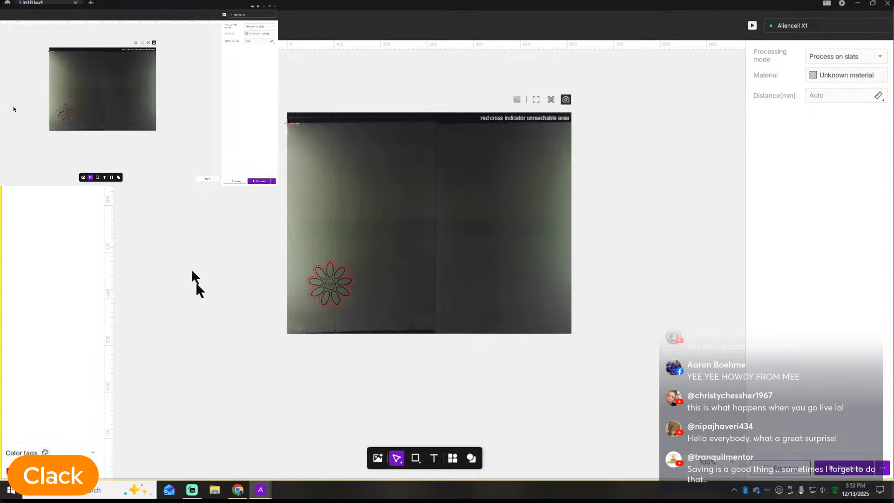
Change the processing mode to Honeycomb panel
{"action": "left_click", "coordinate": [190, 492]}
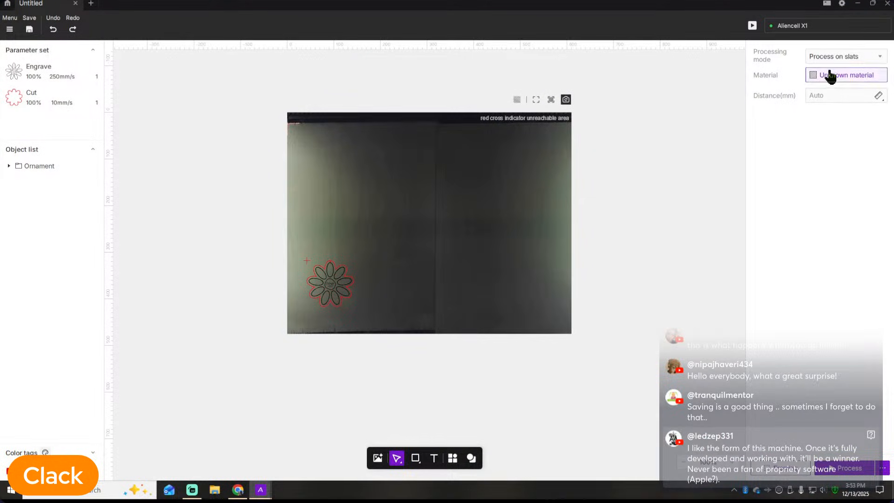
{"action": "left_click", "coordinate": [861, 56]}
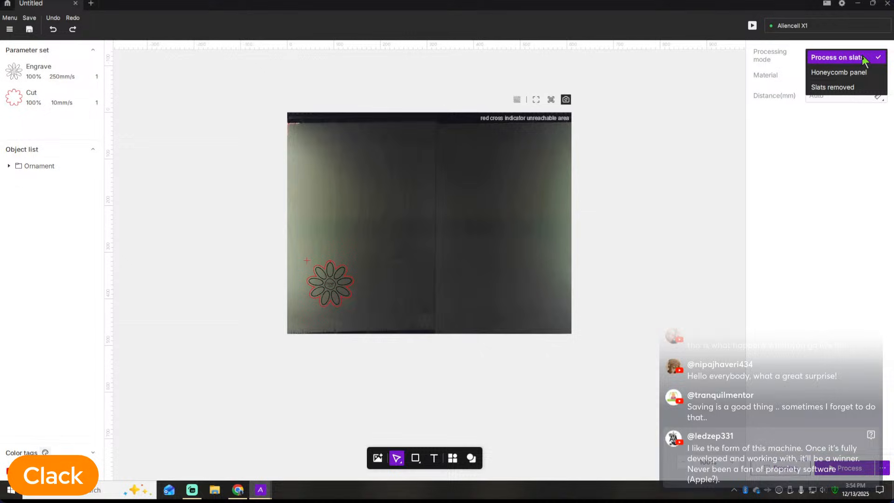
{"action": "left_click", "coordinate": [844, 72]}
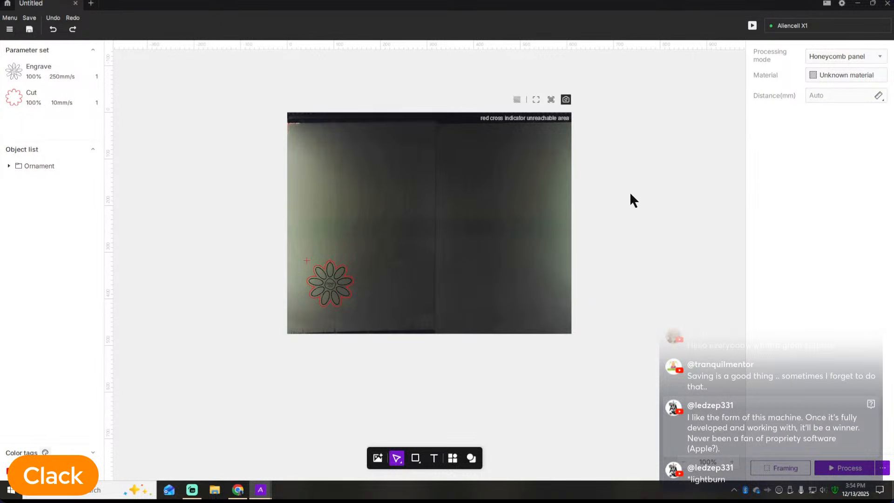
{"action": "left_click", "coordinate": [333, 281]}
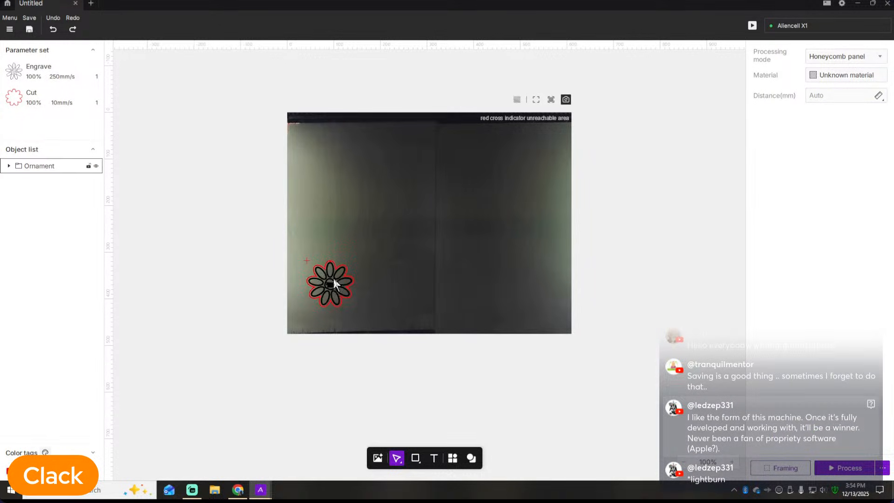
{"action": "left_click", "coordinate": [315, 270]}
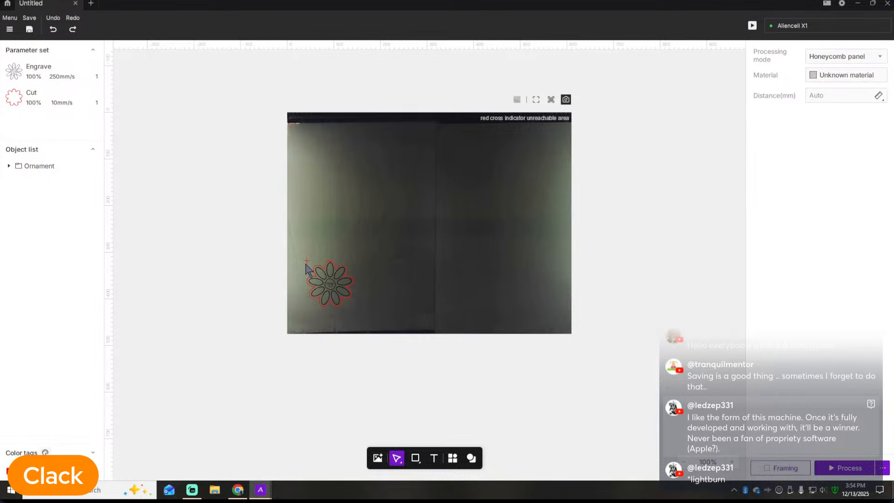
{"action": "left_click", "coordinate": [732, 462]}
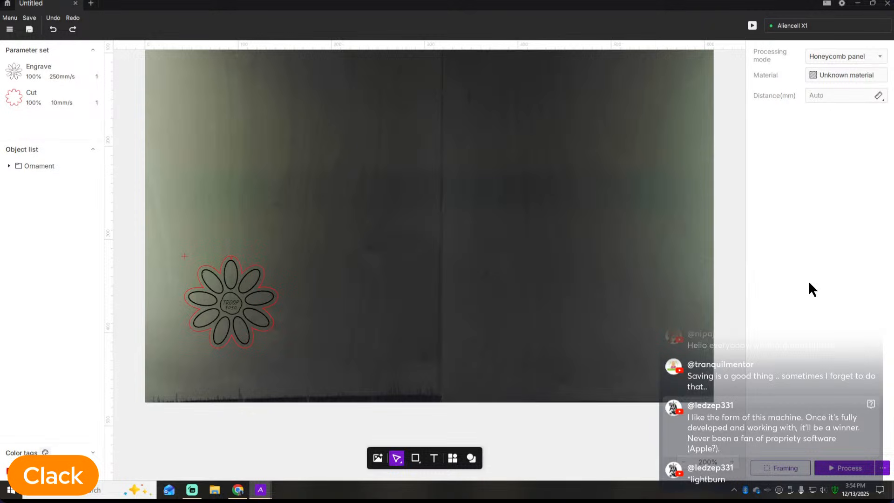
Start processing the flower job and enlarge the device manager to full screen to monitor it
{"action": "left_click", "coordinate": [843, 467]}
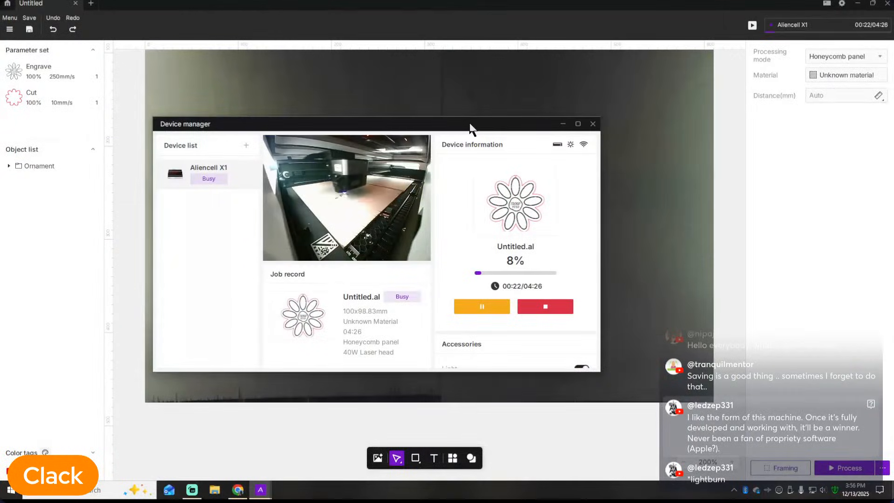
{"action": "left_click", "coordinate": [578, 123]}
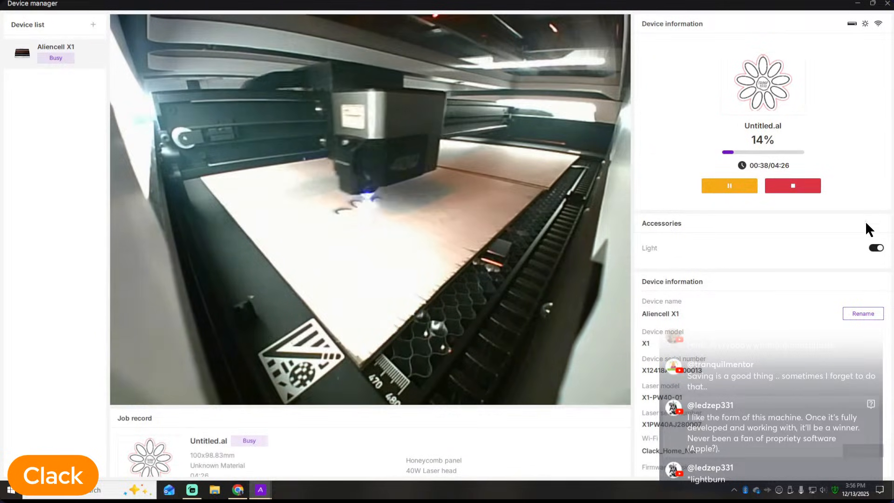
Switch the machine light off and on again while watching the job, and minimize the device manager
{"action": "left_click", "coordinate": [876, 248]}
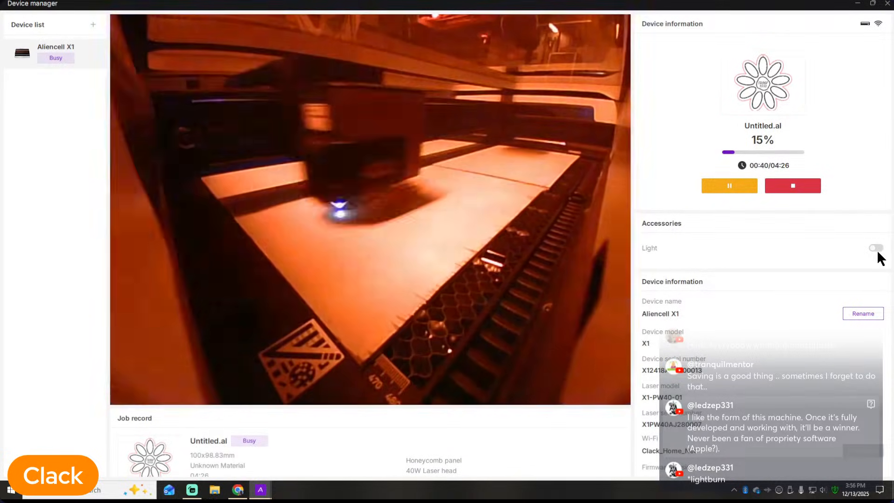
{"action": "left_click", "coordinate": [875, 248]}
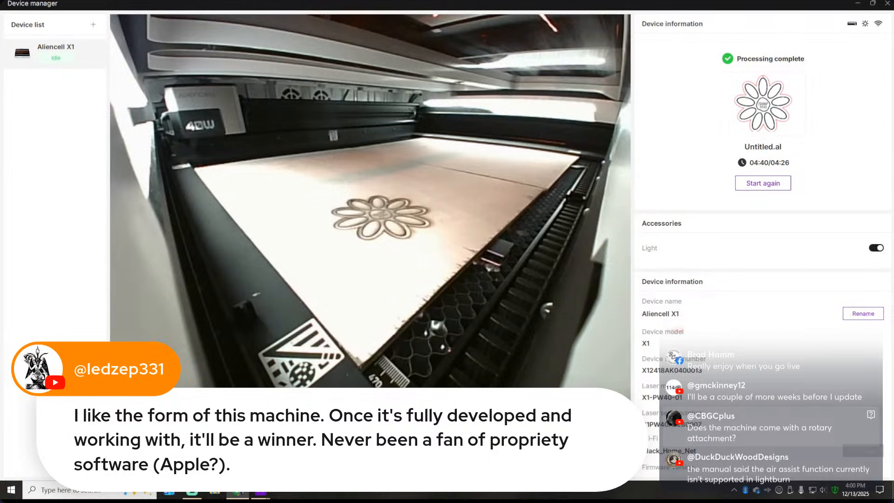
{"action": "left_click", "coordinate": [858, 4]}
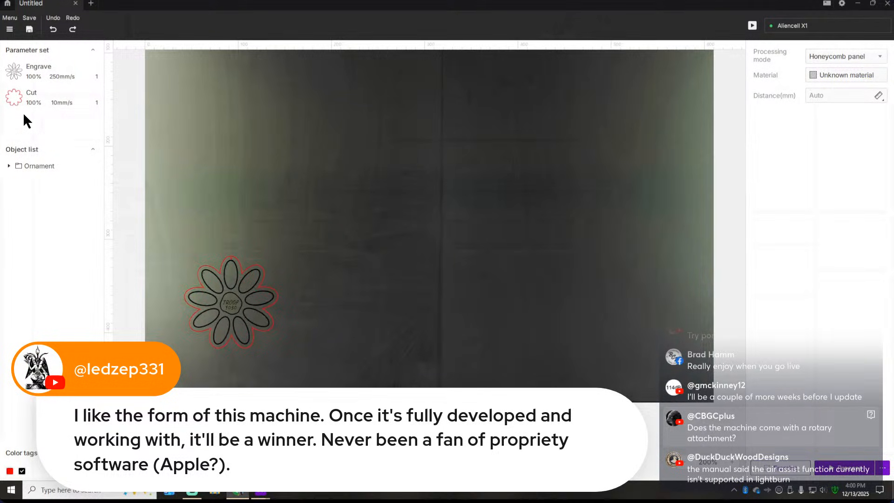
Set the flower's cut speed to 7 mm/s and deselect it
{"action": "left_click", "coordinate": [50, 90]}
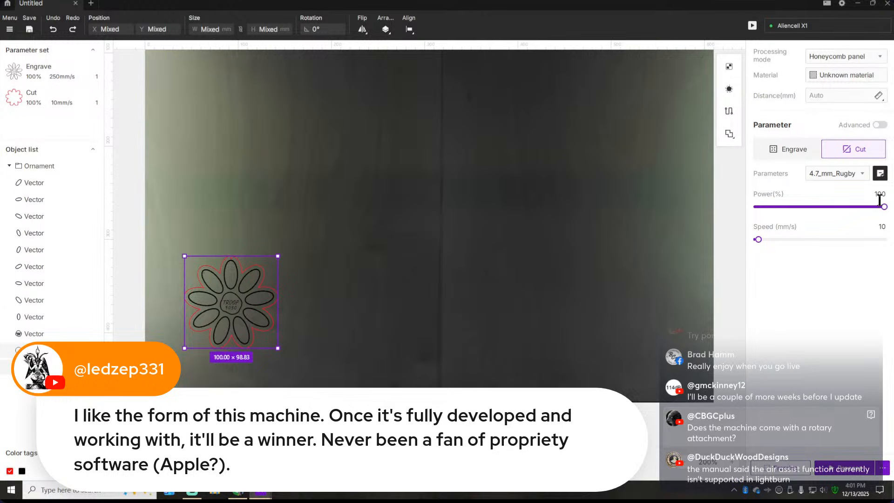
{"action": "left_click", "coordinate": [882, 225]}
{"action": "type", "text": "7"}
{"action": "left_click", "coordinate": [546, 316]}
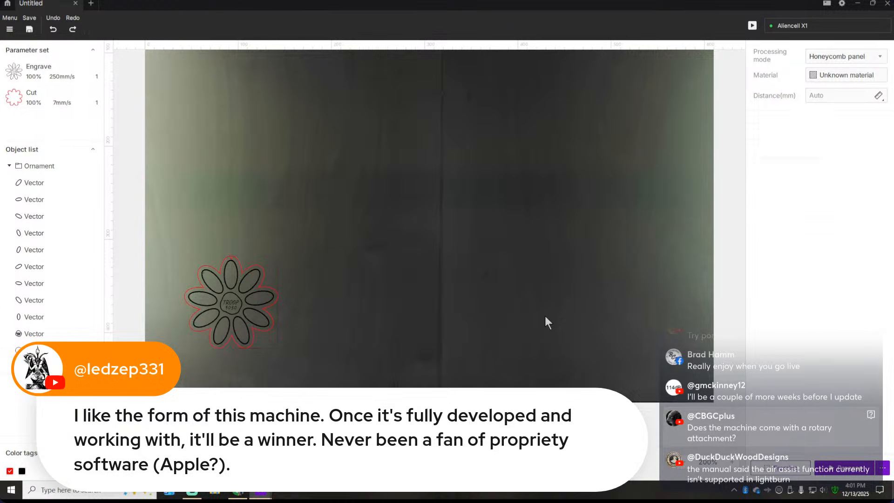
Enable the advanced parameters for the cut outline and set its air assist to default(100)
{"action": "left_click", "coordinate": [264, 270]}
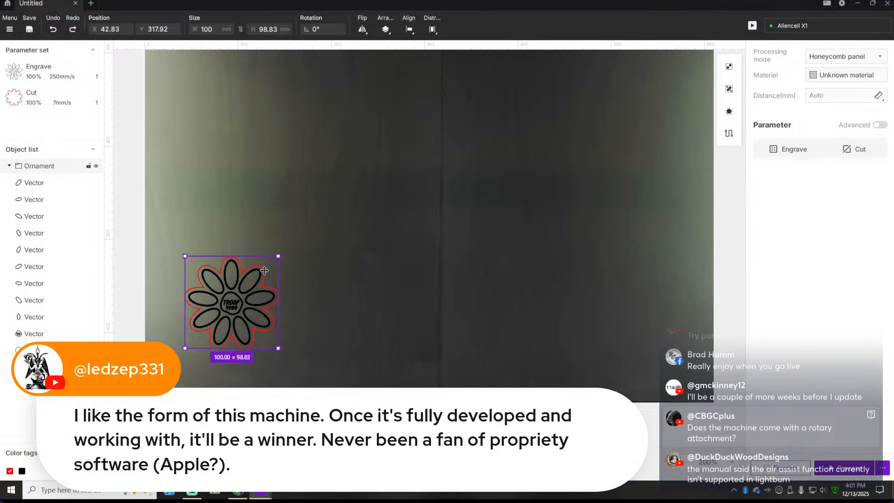
{"action": "left_click", "coordinate": [49, 100]}
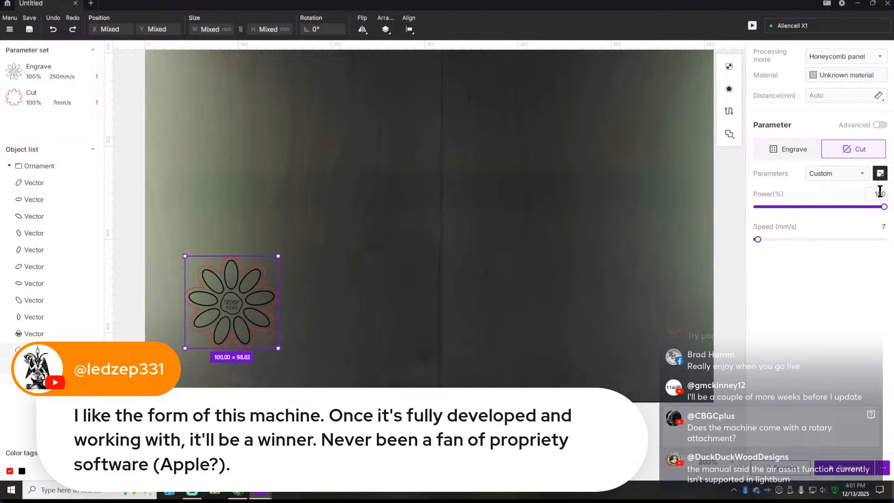
{"action": "left_click", "coordinate": [878, 125]}
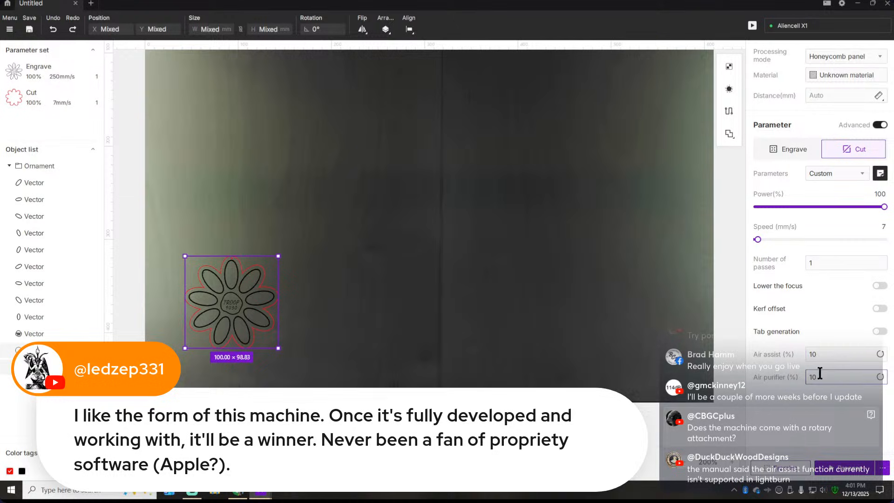
{"action": "double_click", "coordinate": [823, 356]}
{"action": "left_click", "coordinate": [853, 280]}
Enable lowering the focus for the cut with a distance of 2.35 mm, and set the number of passes to 1
{"action": "left_click", "coordinate": [880, 286]}
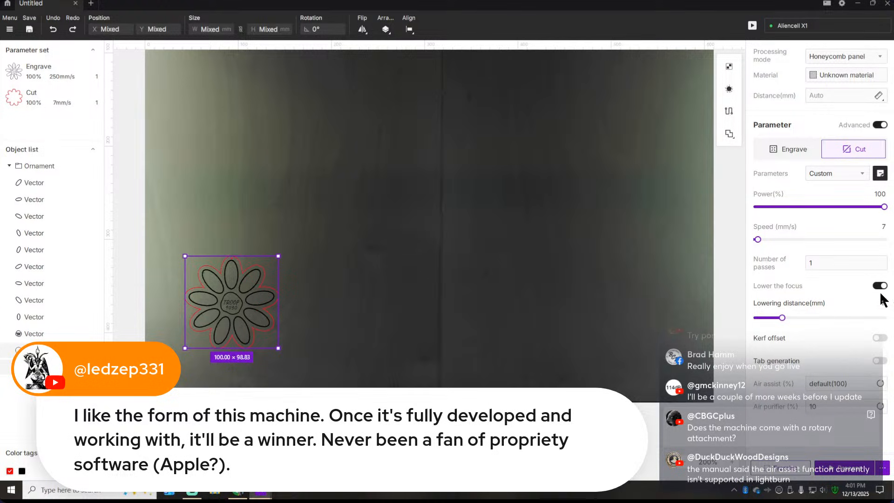
{"action": "left_click", "coordinate": [882, 303]}
{"action": "left_click", "coordinate": [846, 425]}
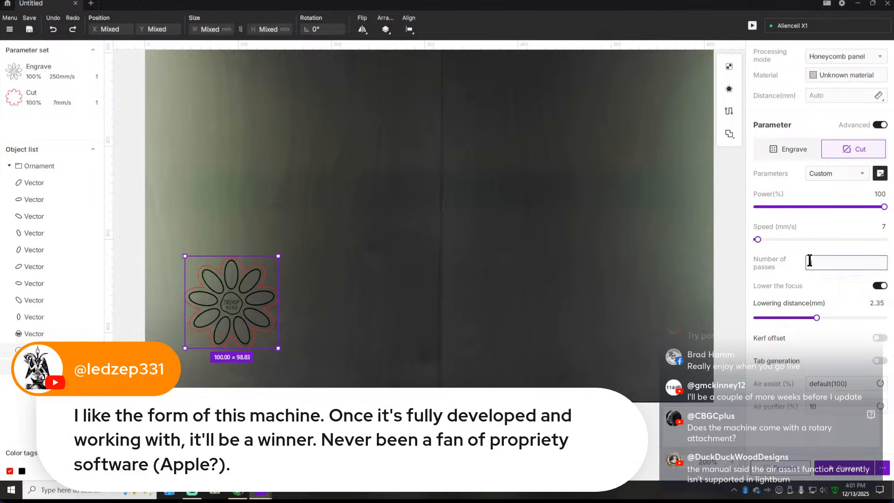
{"action": "left_click", "coordinate": [842, 263]}
{"action": "type", "text": "1"}
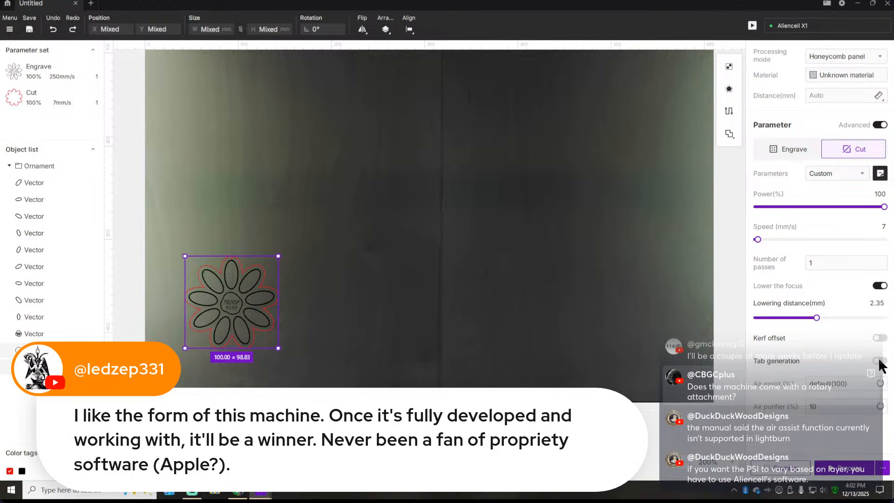
Save the current cut settings as a parameter preset named 4.7_MM_Rugby
{"action": "left_click", "coordinate": [880, 175]}
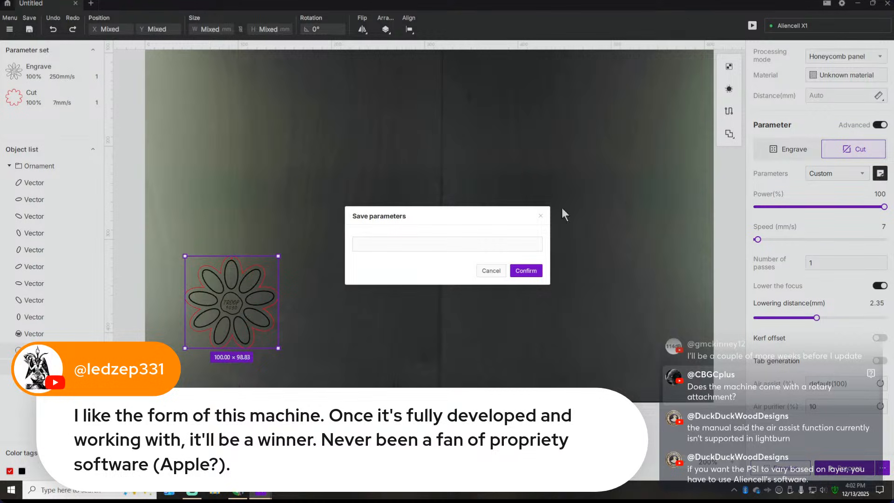
{"action": "left_click", "coordinate": [436, 244]}
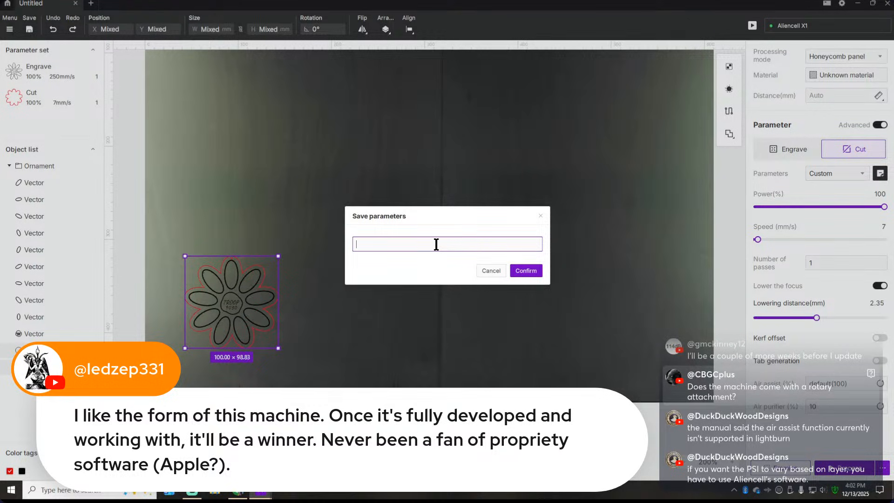
{"action": "type", "text": "4.7mm"}
{"action": "key", "text": "BackSpace"}
{"action": "key", "text": "BackSpace"}
{"action": "type", "text": "_Rugby"}
{"action": "key", "text": "BackSpace"}
{"action": "key", "text": "BackSpace"}
{"action": "key", "text": "BackSpace"}
{"action": "key", "text": "BackSpace"}
{"action": "key", "text": "BackSpace"}
{"action": "type", "text": "MM_Rugby"}
{"action": "left_click", "coordinate": [527, 270]}
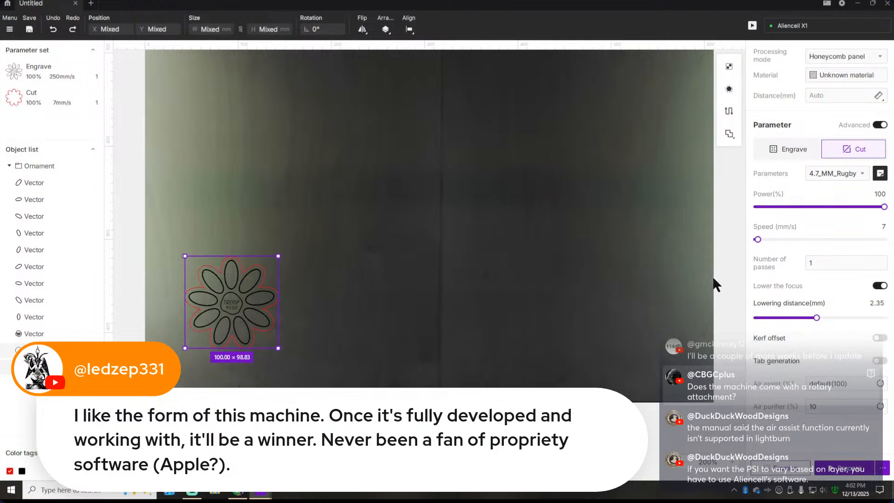
Apply the 4.7_MM_Rugby preset to the cut outline and reselect the cut layer to check its settings
{"action": "left_click", "coordinate": [855, 179]}
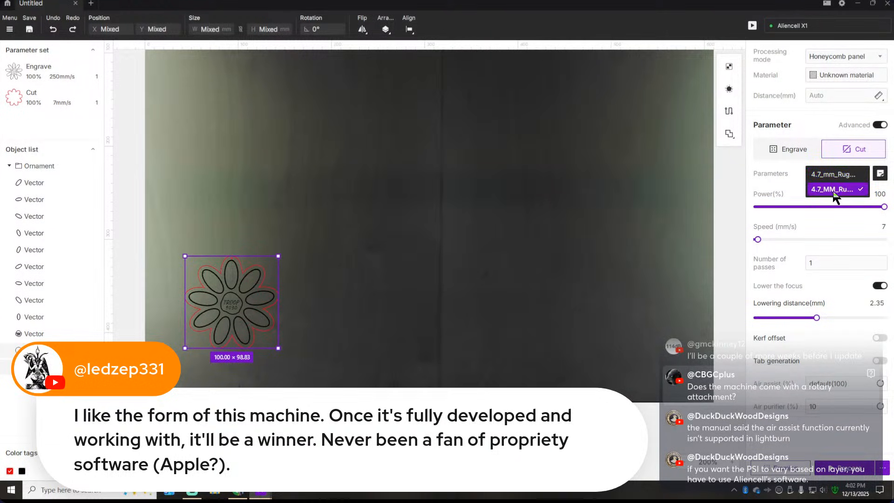
{"action": "left_click", "coordinate": [847, 190]}
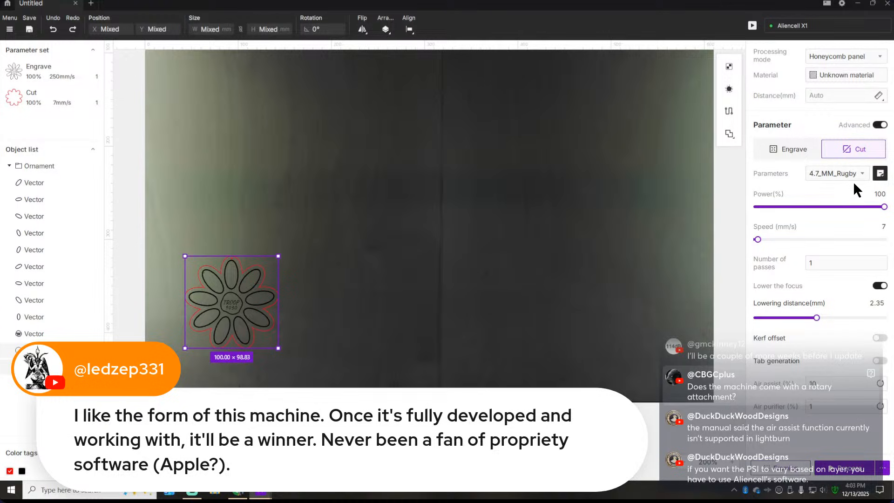
{"action": "left_click", "coordinate": [861, 180]}
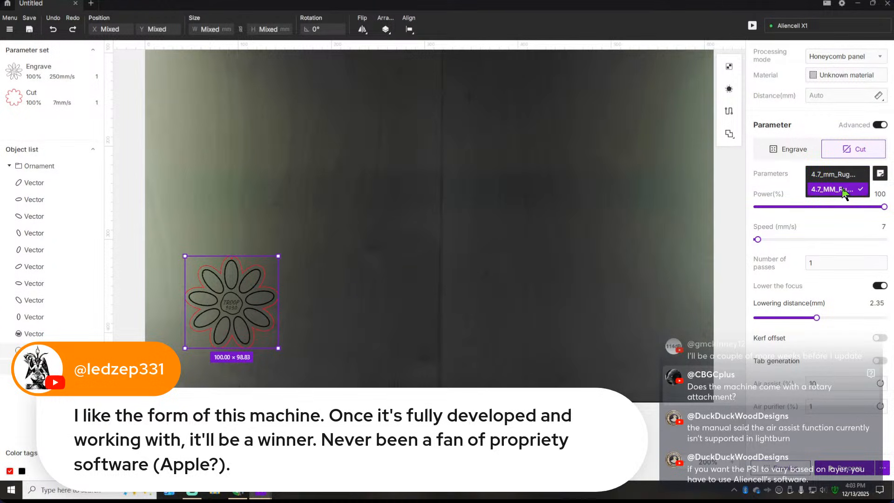
{"action": "left_click", "coordinate": [842, 190]}
{"action": "left_click", "coordinate": [847, 181]}
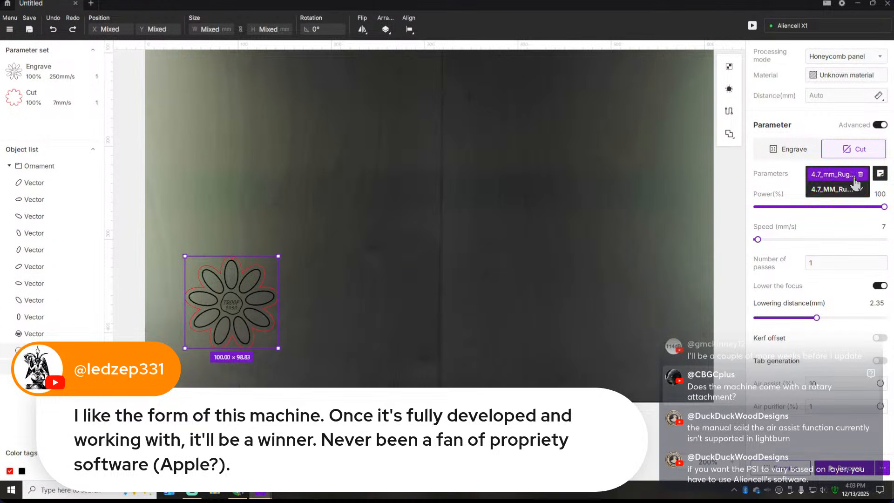
{"action": "left_click", "coordinate": [848, 189]}
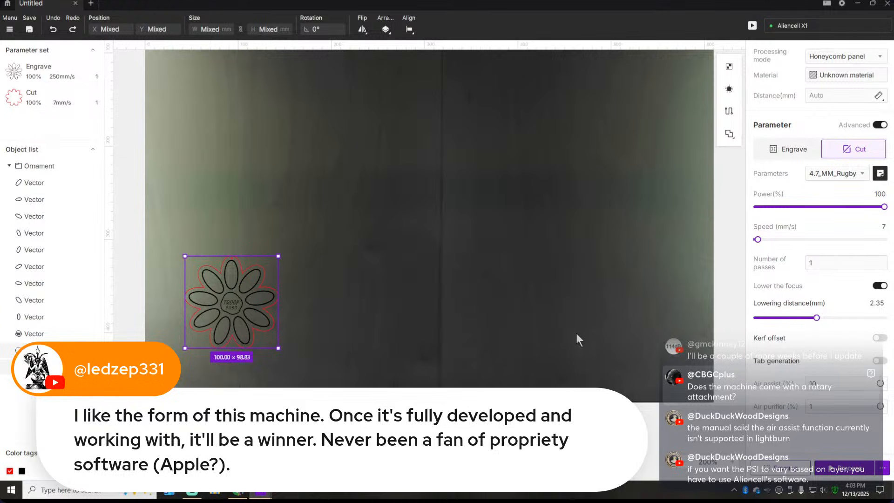
{"action": "left_click", "coordinate": [378, 299]}
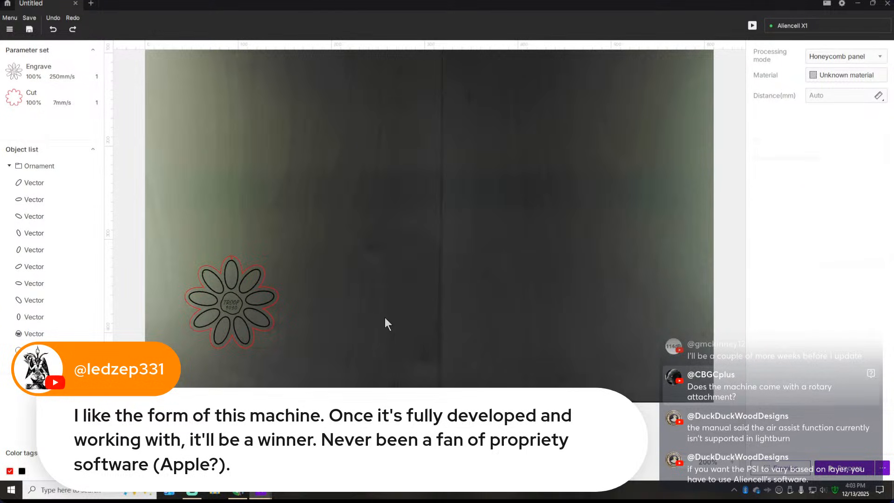
{"action": "left_click", "coordinate": [65, 103]}
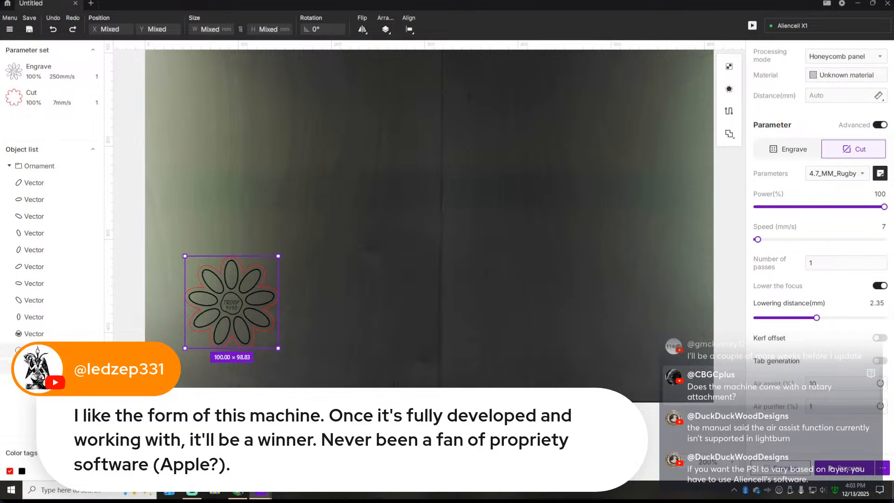
Recapture the camera image of the laser bed so the background shows the burned flower
{"action": "scroll", "coordinate": [661, 222], "scroll_direction": "up", "scroll_amount": 4}
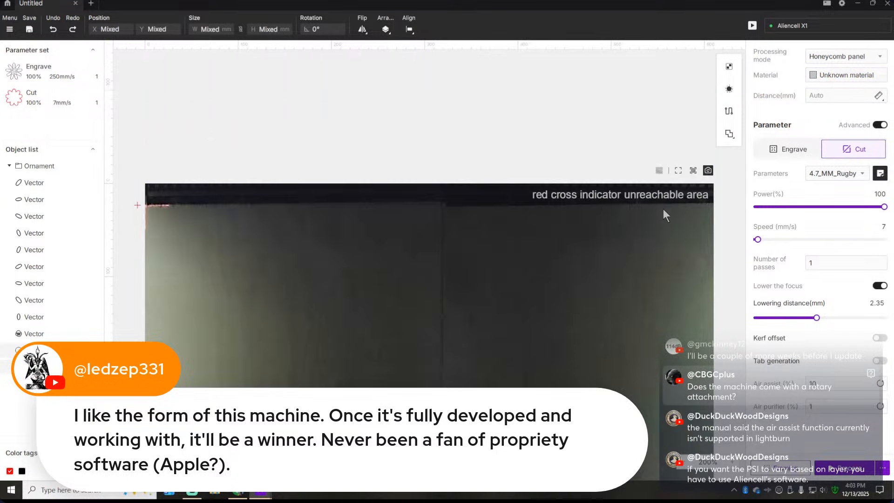
{"action": "scroll", "coordinate": [666, 192], "scroll_direction": "down", "scroll_amount": 1}
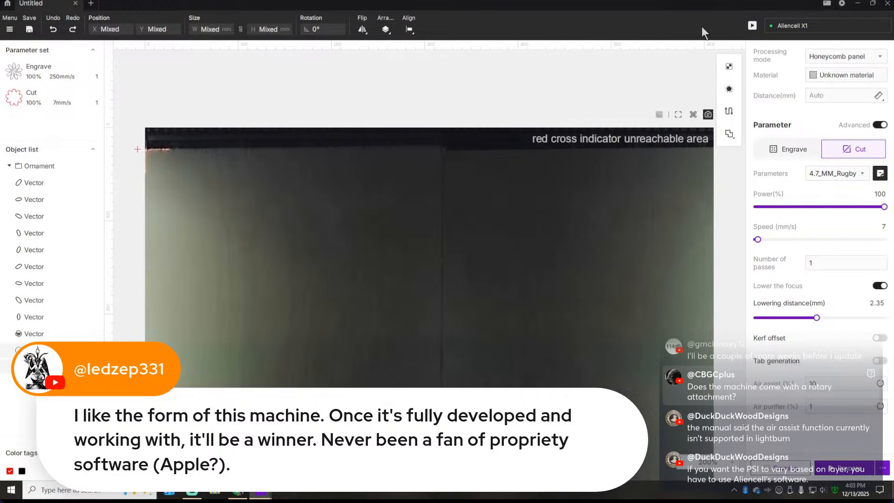
{"action": "left_click", "coordinate": [707, 115]}
{"action": "scroll", "coordinate": [473, 348], "scroll_direction": "down", "scroll_amount": 2}
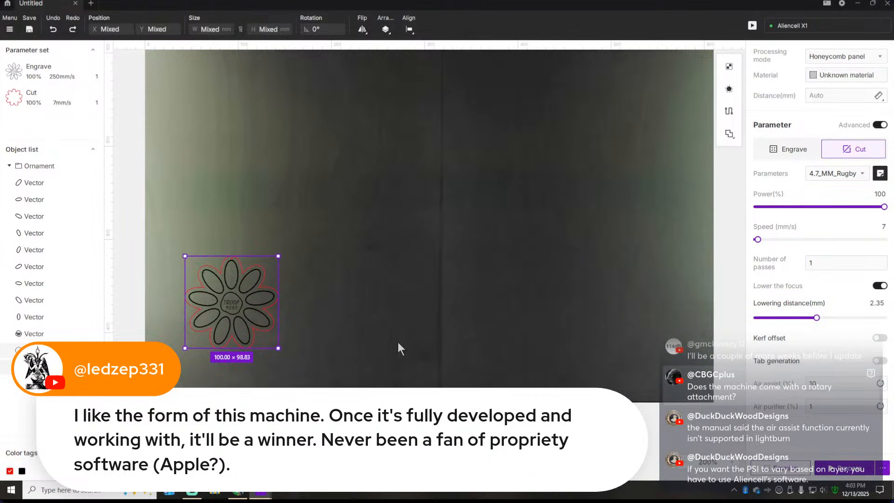
{"action": "scroll", "coordinate": [459, 331], "scroll_direction": "up", "scroll_amount": 3}
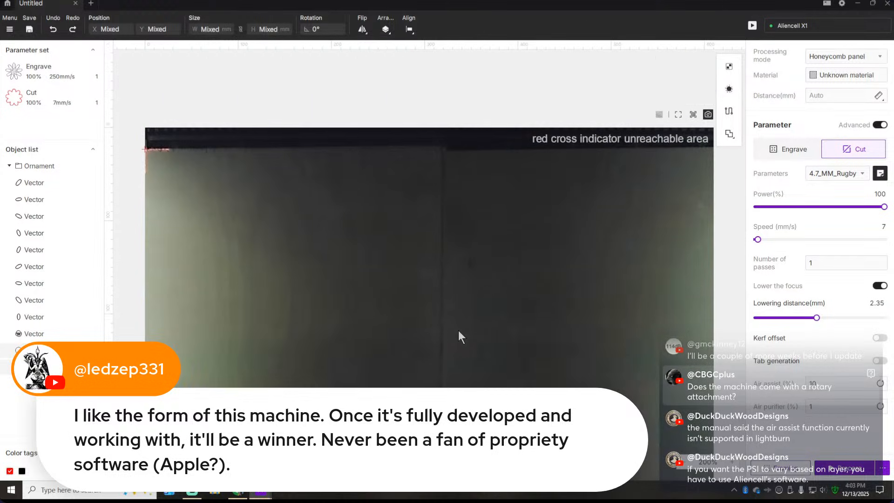
{"action": "scroll", "coordinate": [458, 331], "scroll_direction": "up", "scroll_amount": 1}
{"action": "left_click", "coordinate": [708, 171]}
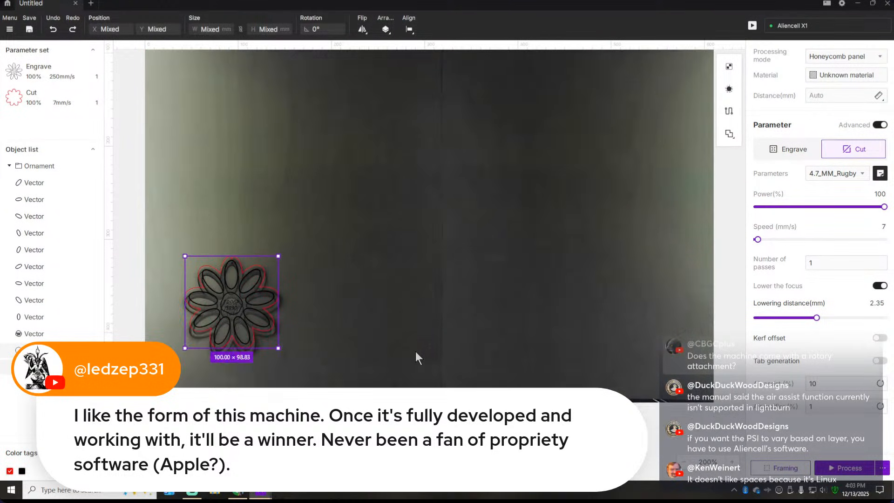
Group all parts of the flower and move it up the bed, clear of the burned flower
{"action": "left_click_drag", "start_coordinate": [234, 306], "coordinate": [328, 275]}
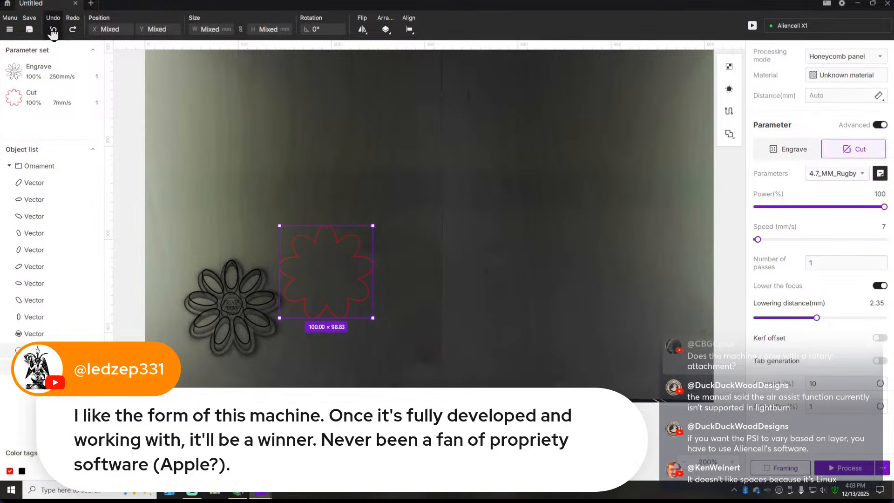
{"action": "left_click", "coordinate": [53, 29]}
{"action": "left_click", "coordinate": [275, 296]}
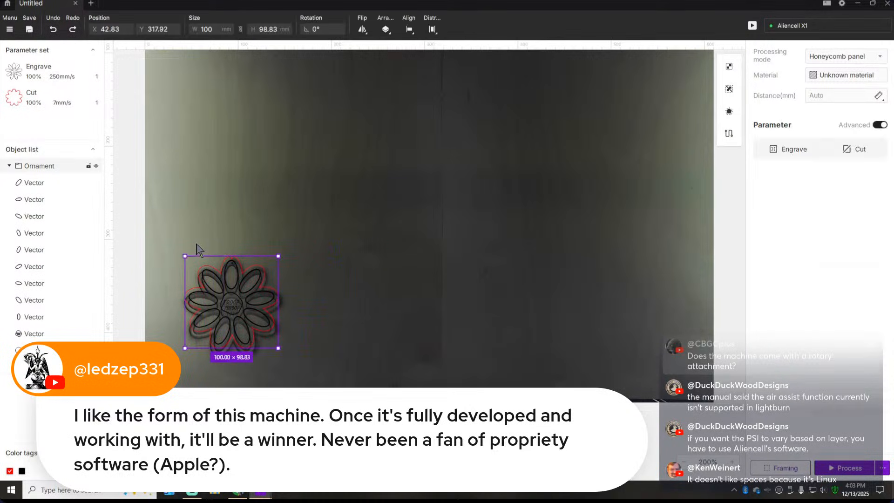
{"action": "left_click", "coordinate": [729, 68]}
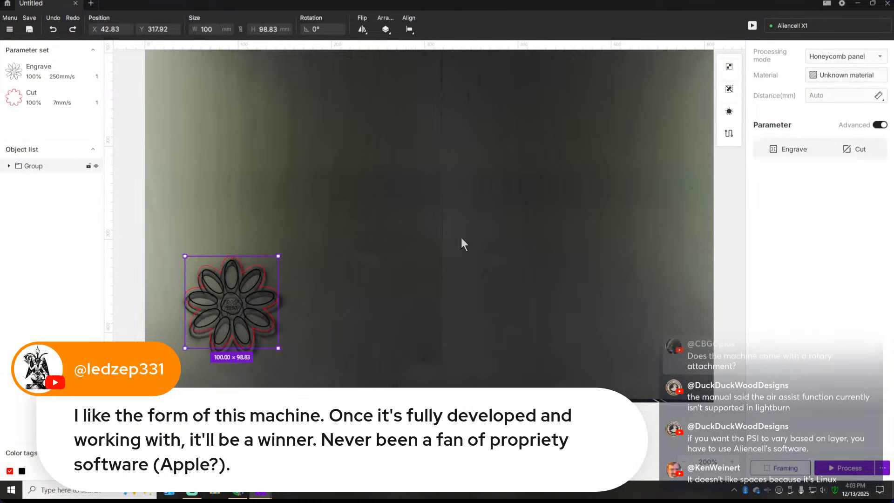
{"action": "left_click_drag", "start_coordinate": [237, 299], "coordinate": [240, 201]}
{"action": "left_click", "coordinate": [332, 206]}
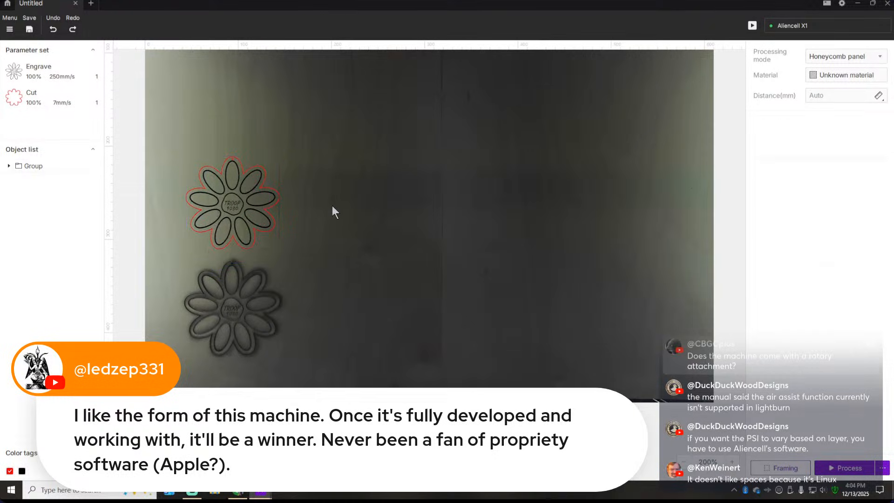
Send the moved flower to the laser for processing and capture a new camera image of the bed after the job
{"action": "left_click", "coordinate": [840, 467]}
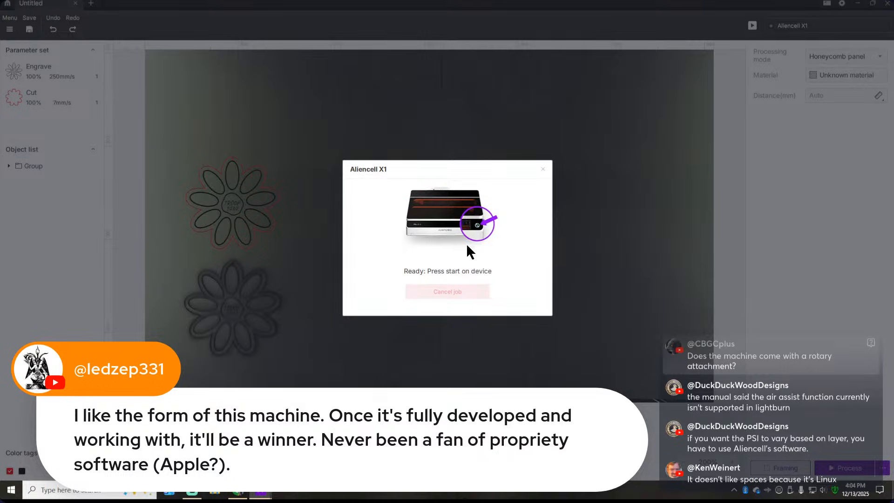
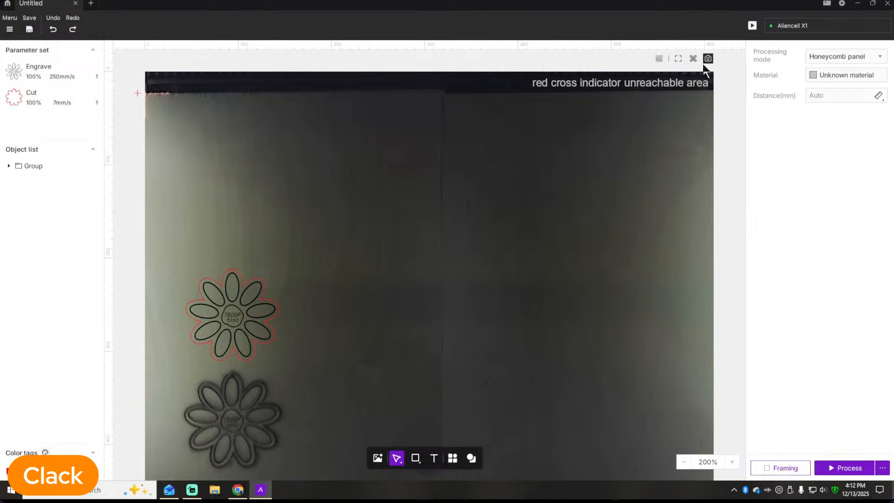
{"action": "left_click", "coordinate": [707, 58]}
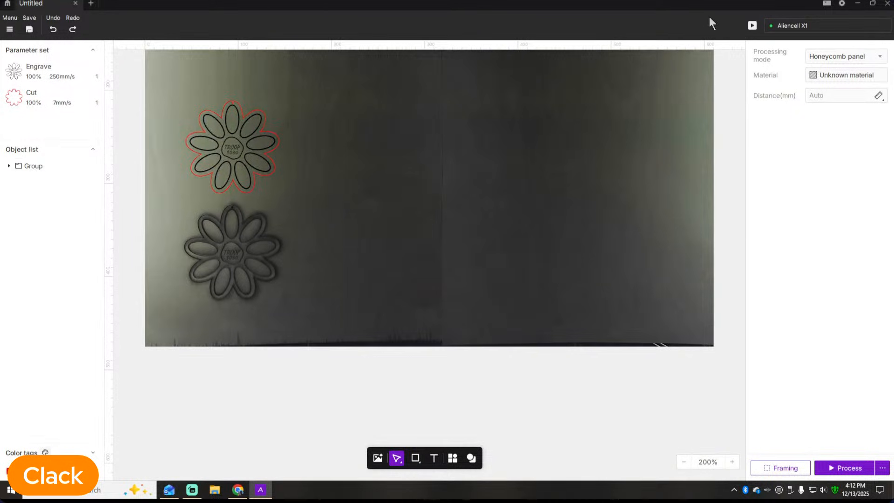
Recapture the camera image of the laser bed so the background shows the cut-out flower
{"action": "scroll", "coordinate": [713, 81], "scroll_direction": "up", "scroll_amount": 3}
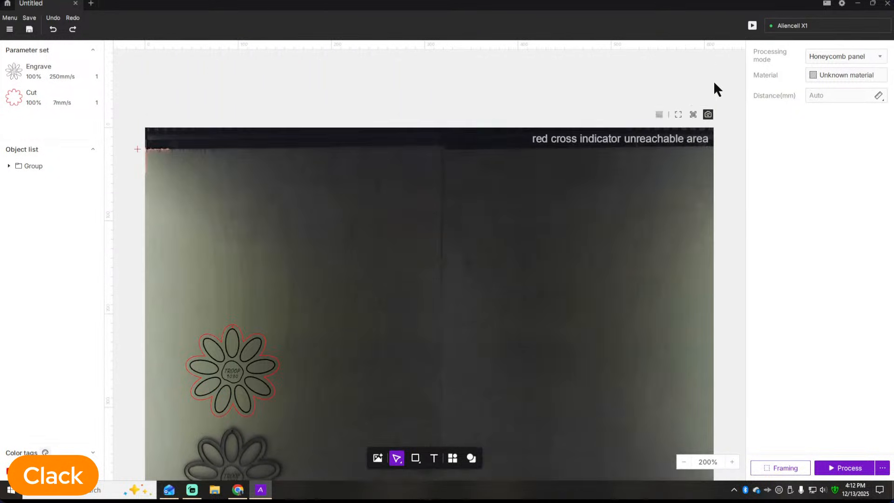
{"action": "left_click", "coordinate": [707, 115]}
{"action": "scroll", "coordinate": [568, 266], "scroll_direction": "down", "scroll_amount": 2}
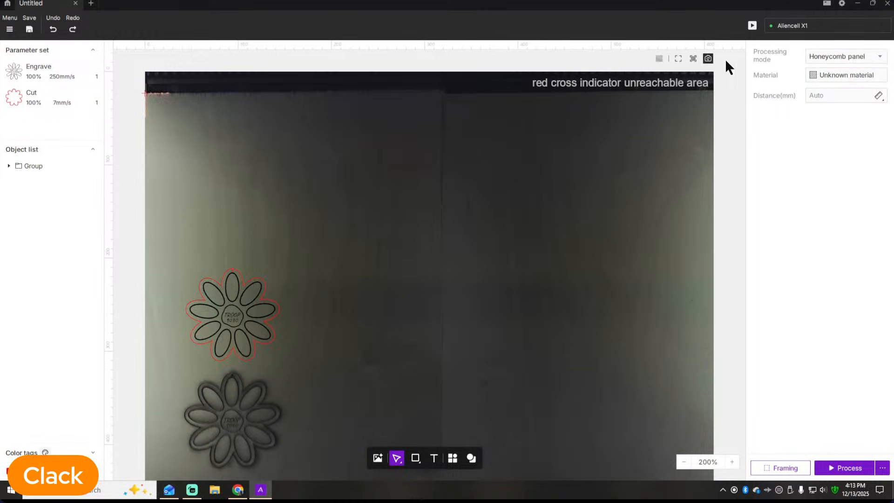
{"action": "left_click", "coordinate": [708, 58]}
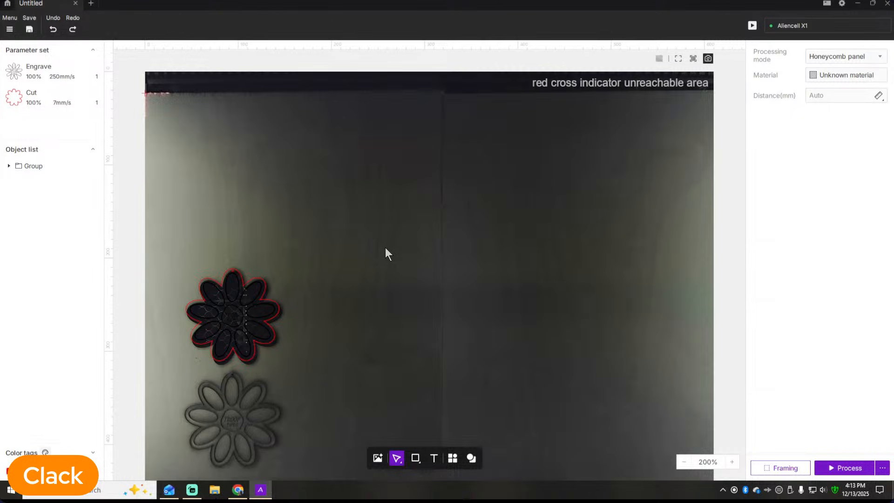
Move the flower group onto unused material, clear of both processed flowers, to about X 155, Y 232
{"action": "scroll", "coordinate": [385, 249], "scroll_direction": "down", "scroll_amount": 3}
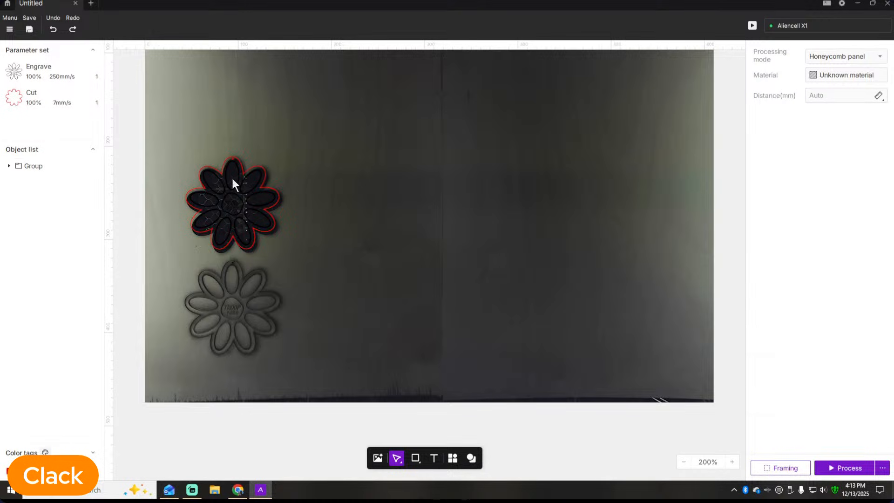
{"action": "left_click_drag", "start_coordinate": [172, 143], "coordinate": [306, 275]}
{"action": "left_click_drag", "start_coordinate": [239, 200], "coordinate": [324, 252]}
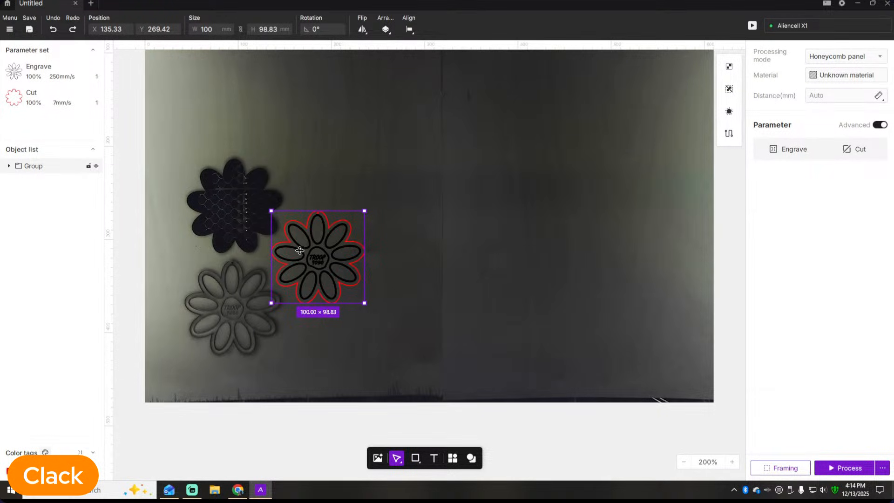
{"action": "left_click", "coordinate": [377, 173]}
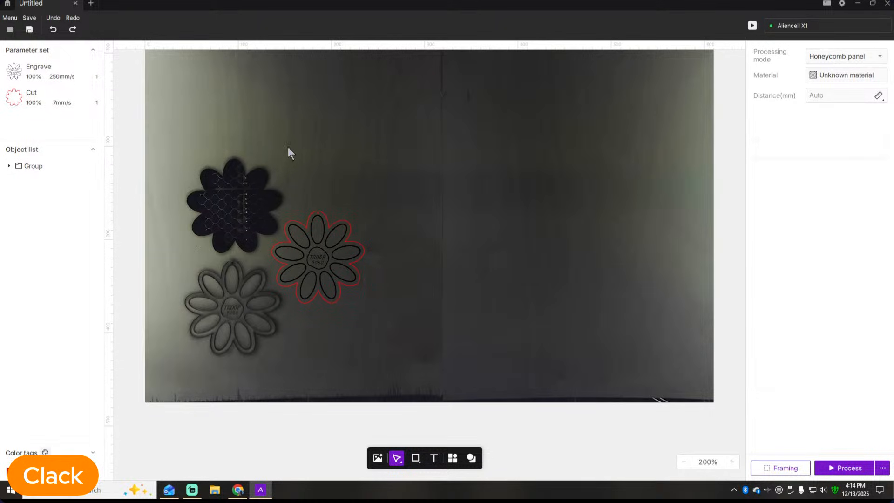
{"action": "scroll", "coordinate": [331, 179], "scroll_direction": "down", "scroll_amount": 2}
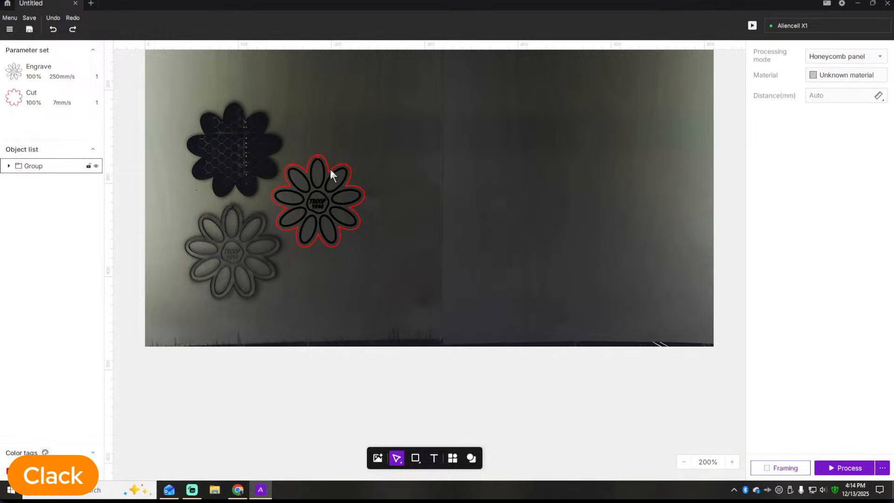
{"action": "left_click", "coordinate": [313, 174]}
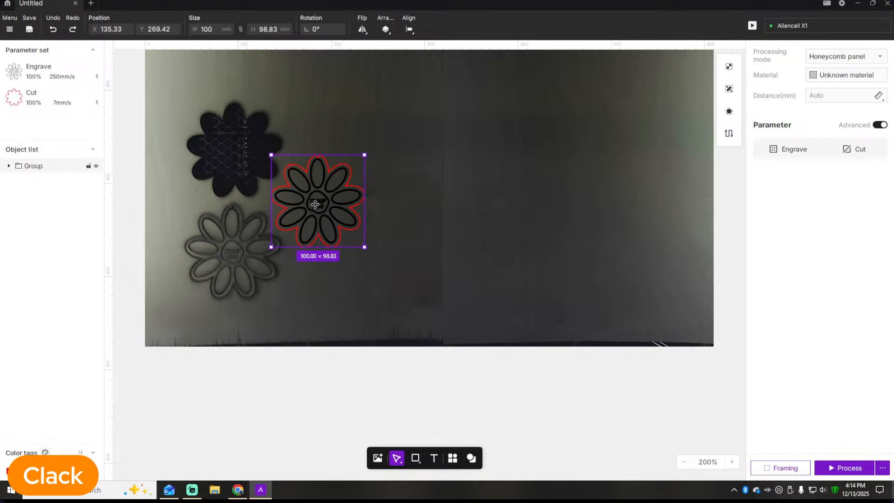
{"action": "left_click_drag", "start_coordinate": [315, 204], "coordinate": [333, 216]}
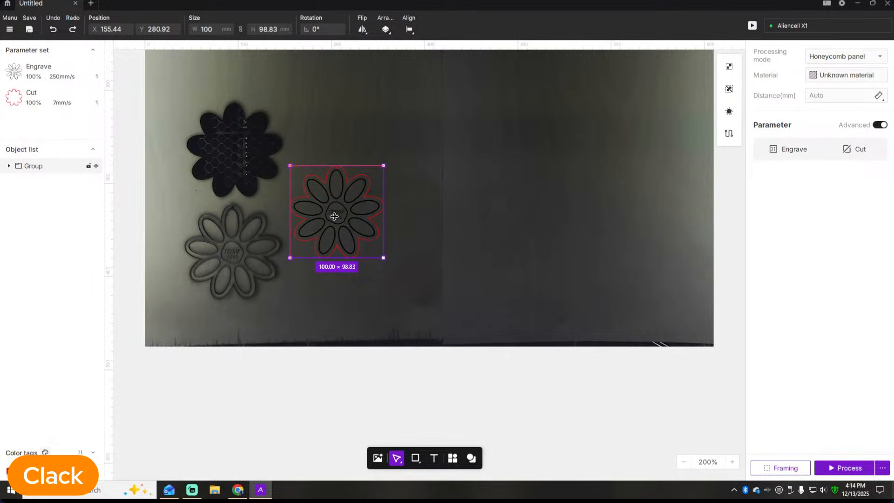
{"action": "mouse_move", "coordinate": [334, 216]}
{"action": "left_mouse_down"}
{"action": "mouse_move", "coordinate": [329, 206]}
{"action": "mouse_move", "coordinate": [340, 213]}
{"action": "mouse_move", "coordinate": [329, 216]}
{"action": "mouse_move", "coordinate": [346, 217]}
{"action": "mouse_move", "coordinate": [332, 216]}
{"action": "mouse_move", "coordinate": [289, 167]}
{"action": "left_mouse_up"}
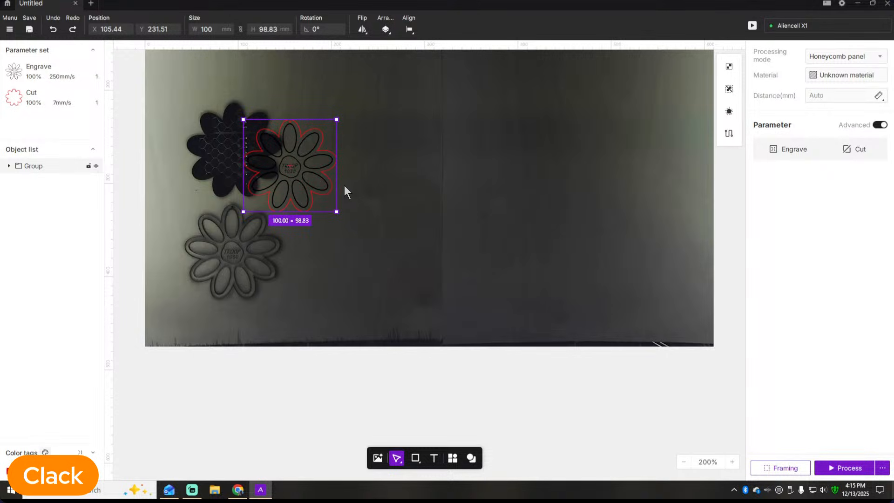
{"action": "left_click_drag", "start_coordinate": [303, 175], "coordinate": [351, 222]}
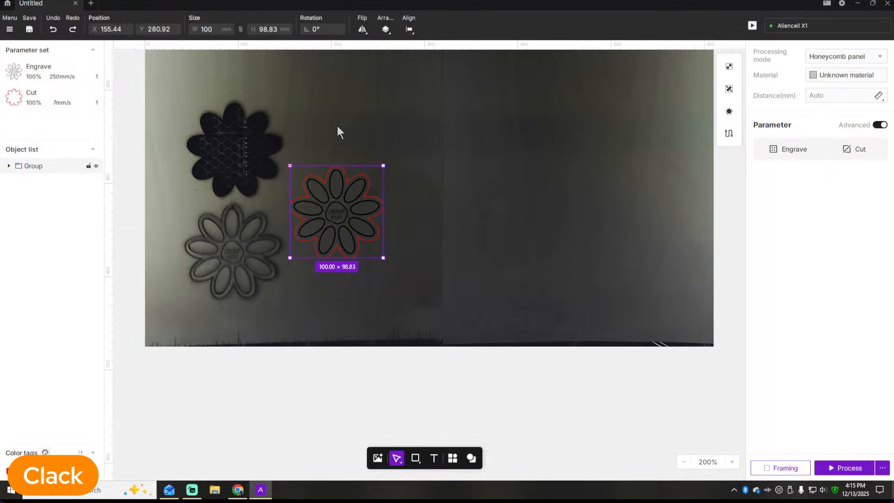
{"action": "left_click_drag", "start_coordinate": [341, 195], "coordinate": [349, 173]}
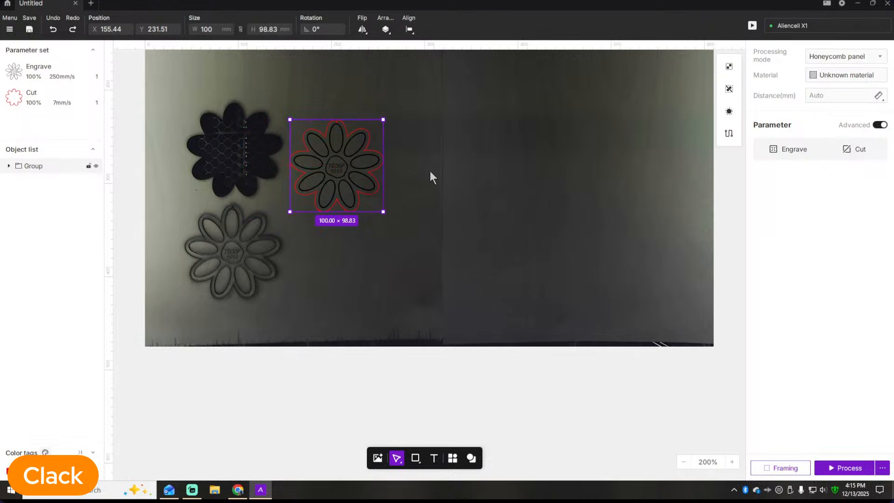
{"action": "left_click", "coordinate": [430, 172]}
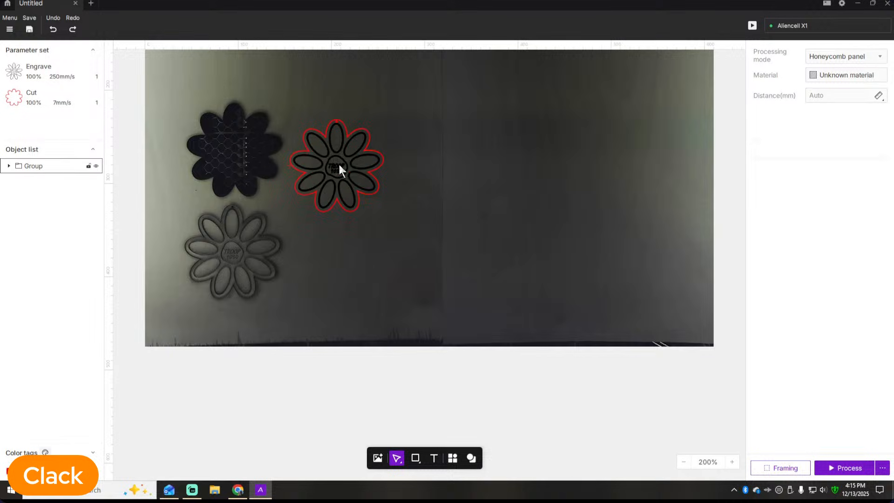
{"action": "scroll", "coordinate": [565, 167], "scroll_direction": "up", "scroll_amount": 3}
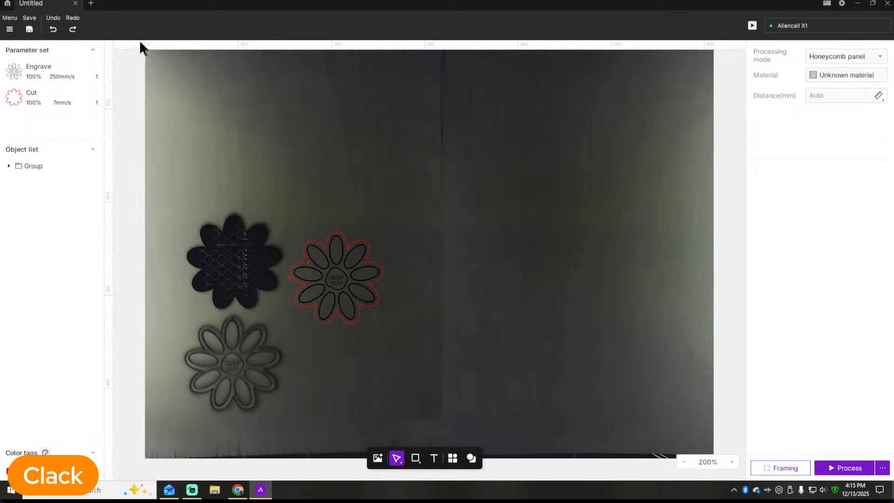
{"action": "left_click", "coordinate": [9, 28]}
{"action": "mouse_move", "coordinate": [30, 54]}
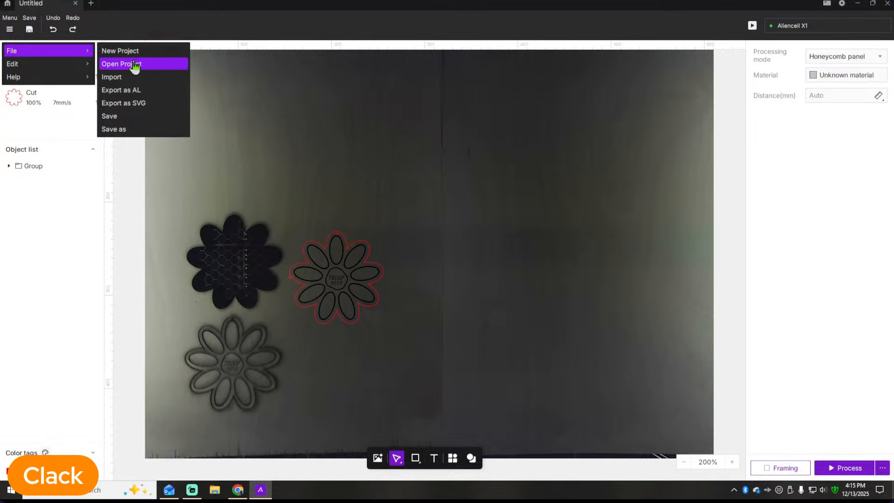
{"action": "left_click", "coordinate": [29, 29]}
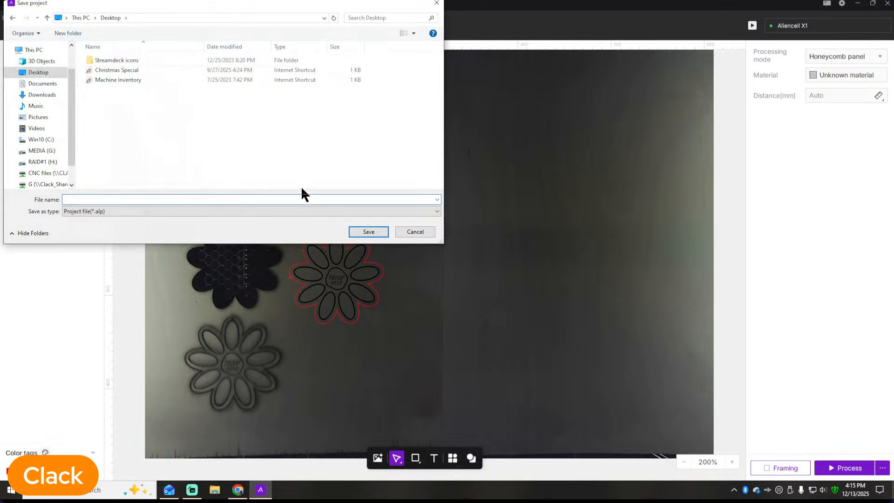
{"action": "left_click", "coordinate": [412, 232]}
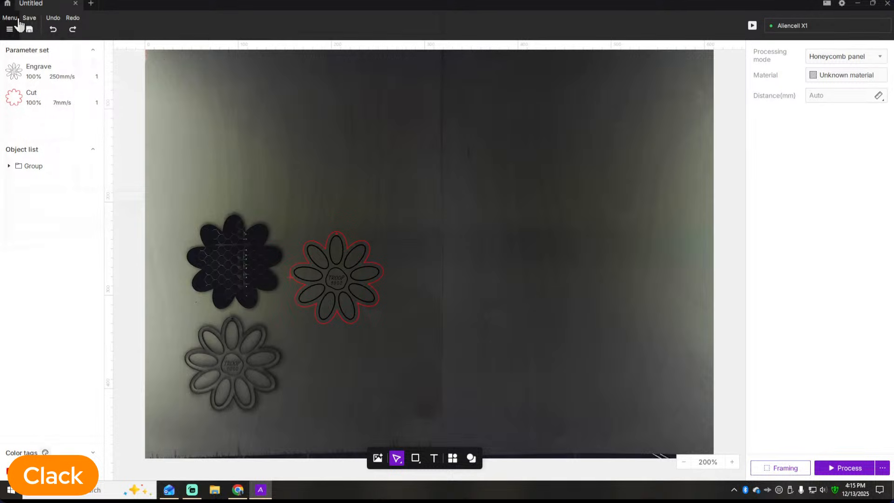
Save the project as Ornament in the Downloads folder and close it
{"action": "left_click", "coordinate": [30, 28]}
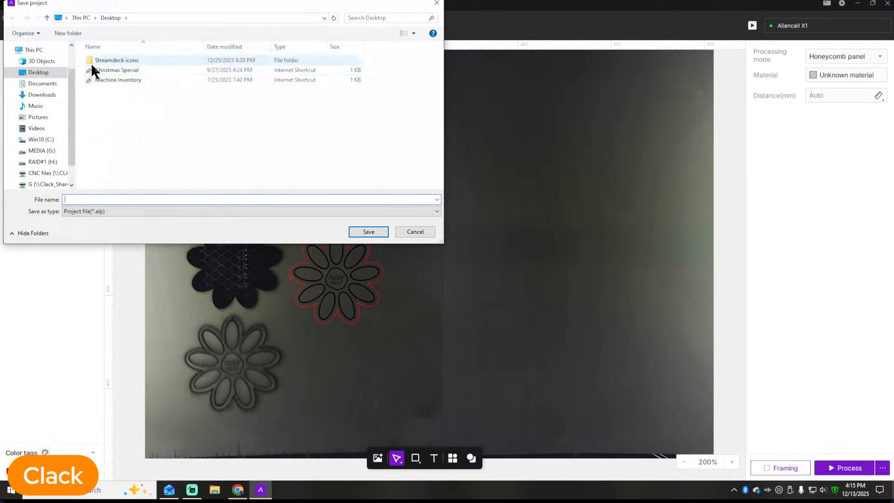
{"action": "left_click_drag", "start_coordinate": [69, 91], "coordinate": [72, 122]}
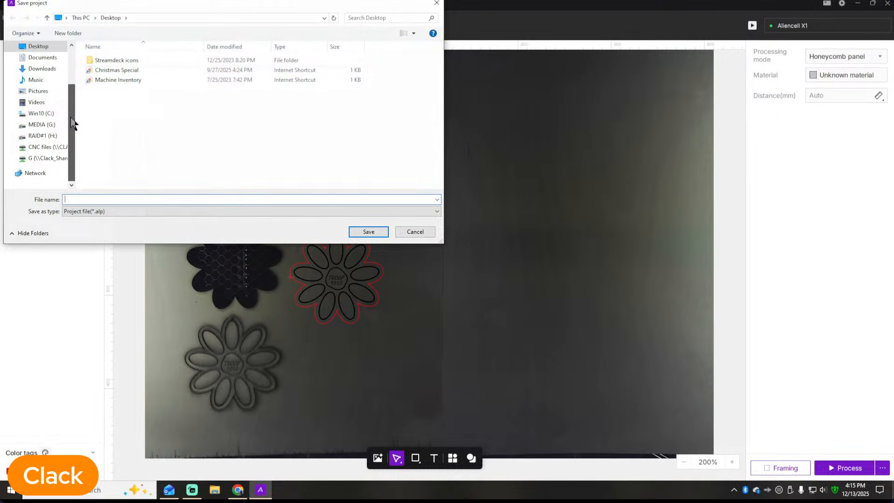
{"action": "left_click", "coordinate": [47, 69]}
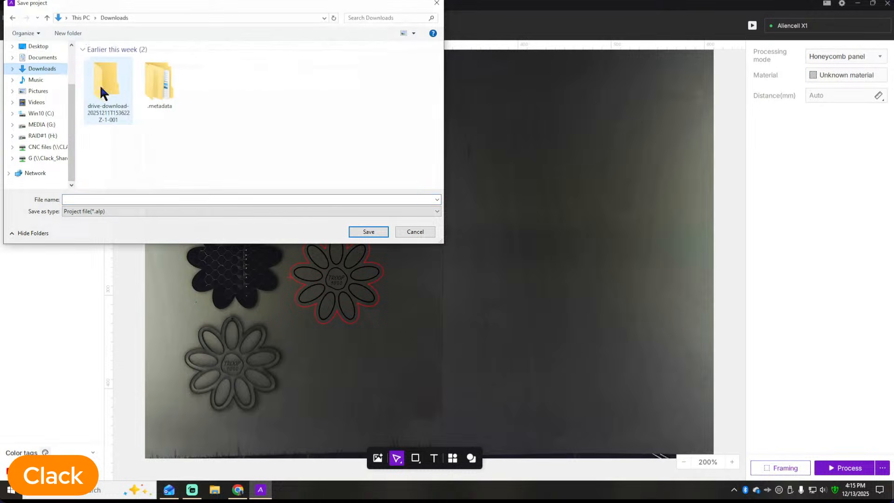
{"action": "left_click", "coordinate": [108, 200]}
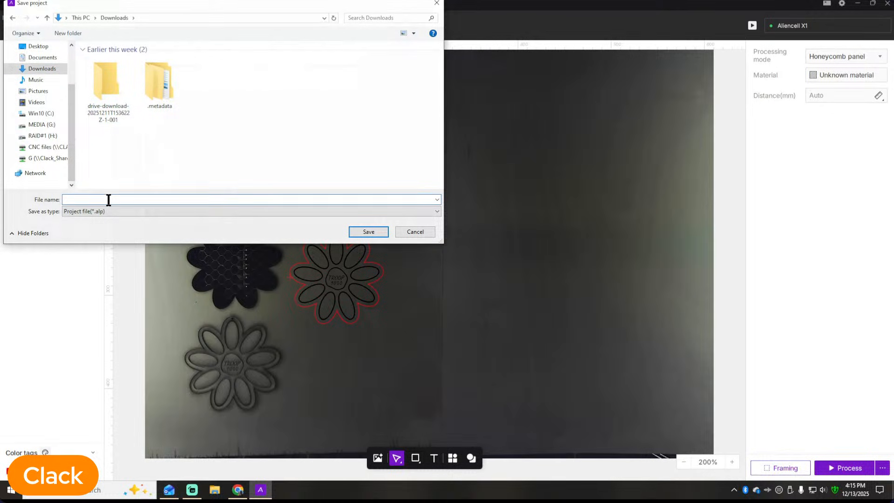
{"action": "type", "text": "Ornama"}
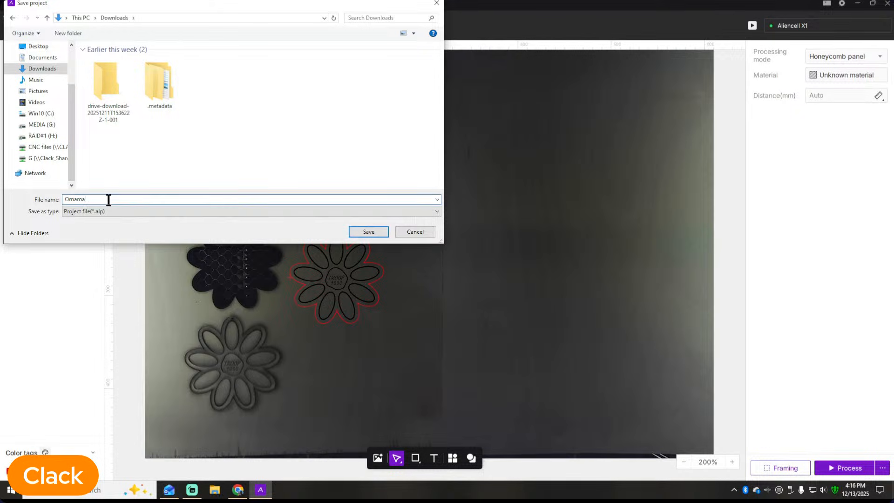
{"action": "key", "text": "BackSpace"}
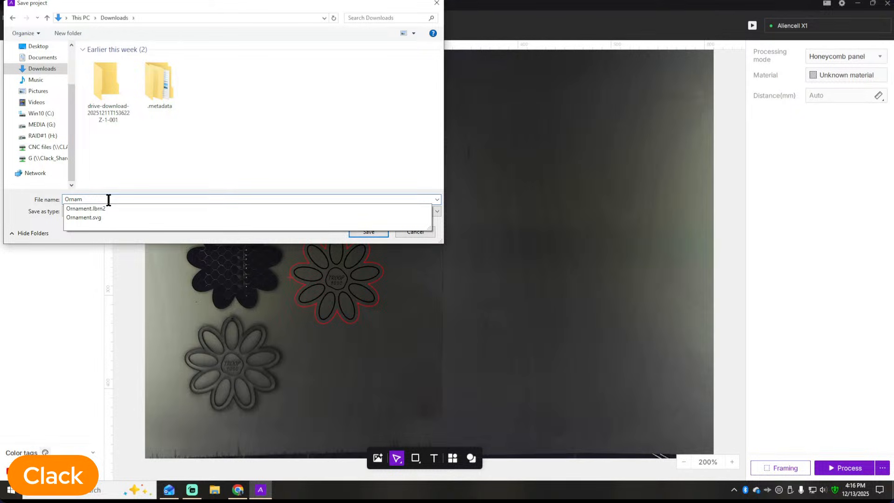
{"action": "type", "text": "ent"}
{"action": "left_click", "coordinate": [213, 143]}
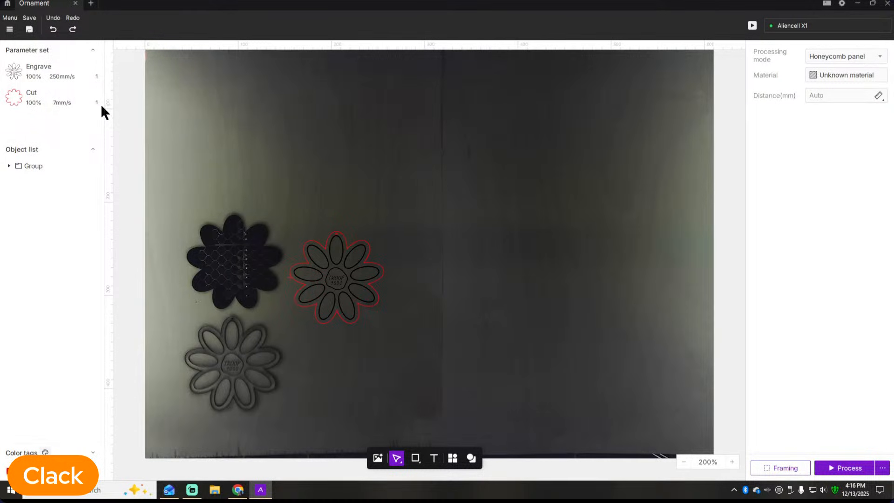
{"action": "left_click", "coordinate": [76, 4]}
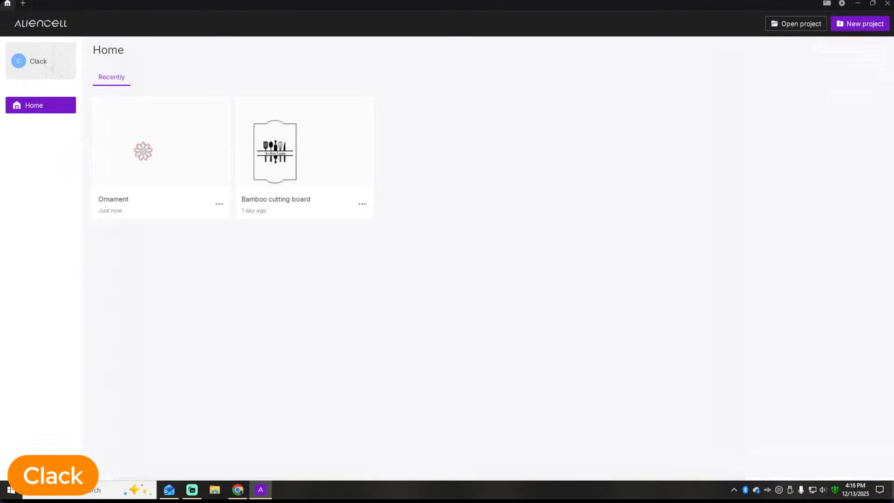
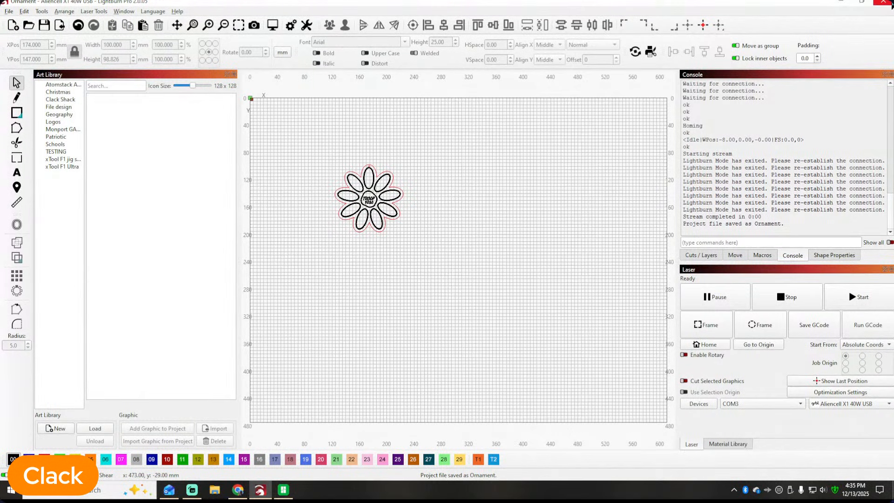
Restart LightBurn and select the Aliencell X1 40W USB as the active laser
{"action": "left_click", "coordinate": [883, 2]}
{"action": "double_click", "coordinate": [89, 109]}
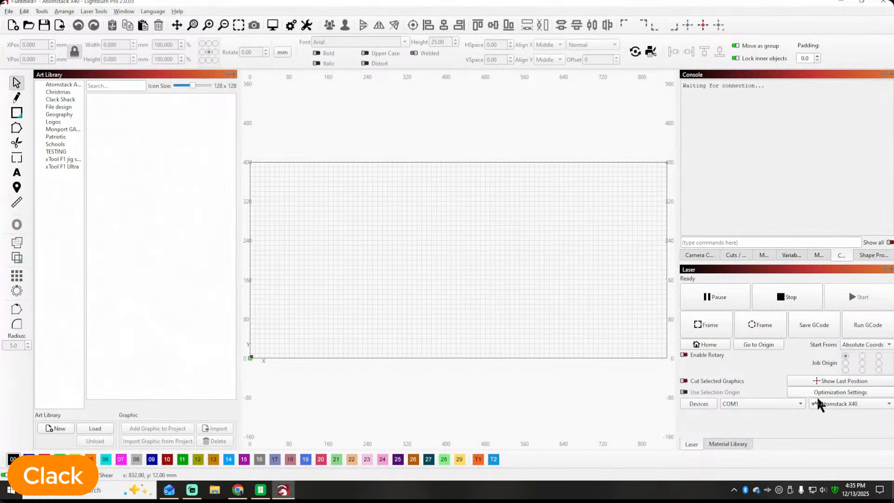
{"action": "left_click", "coordinate": [874, 403]}
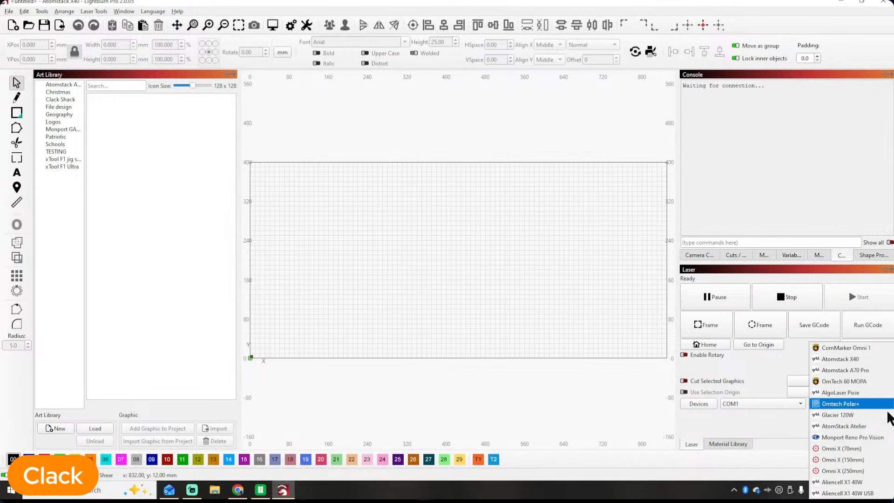
{"action": "left_click", "coordinate": [861, 495]}
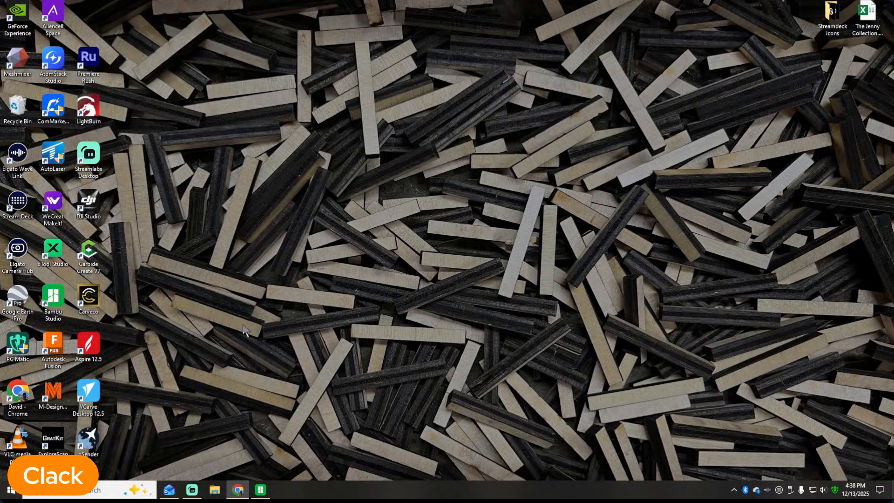
Launch LightBurn with the Aliencell X1 40W USB as the active laser and check its entry in the device list
{"action": "double_click", "coordinate": [88, 110]}
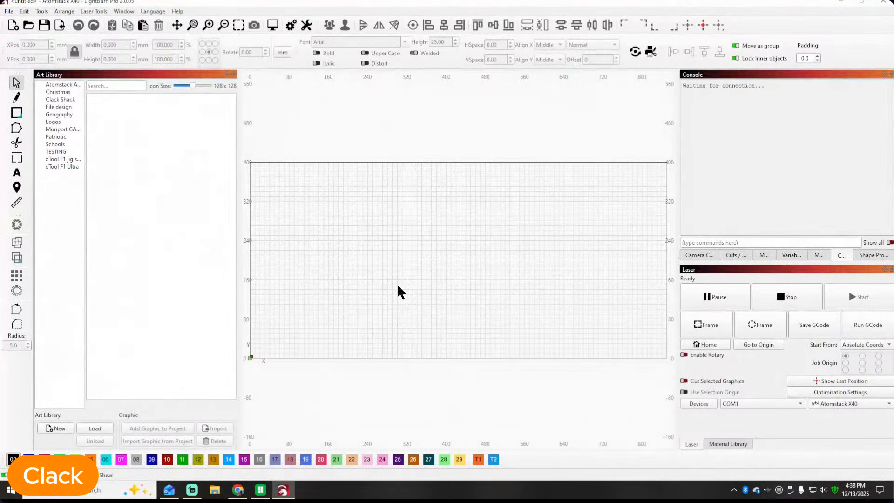
{"action": "left_click", "coordinate": [882, 404]}
{"action": "left_click", "coordinate": [852, 492]}
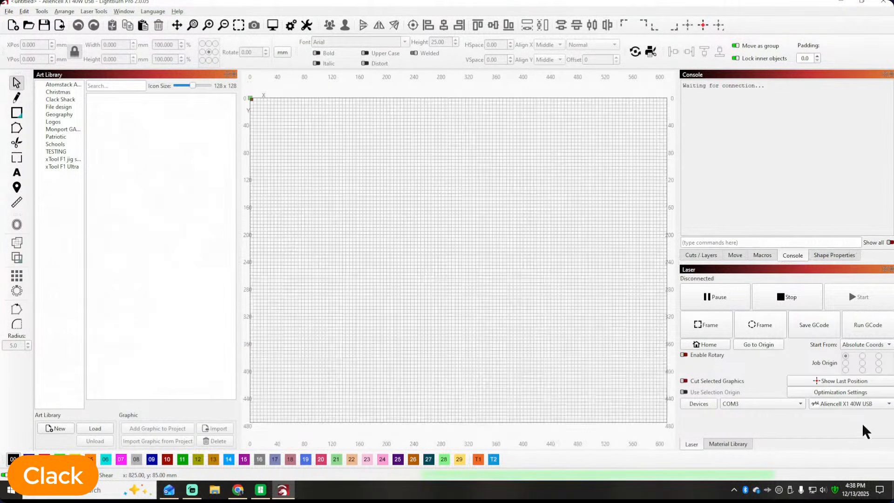
{"action": "left_click", "coordinate": [698, 404]}
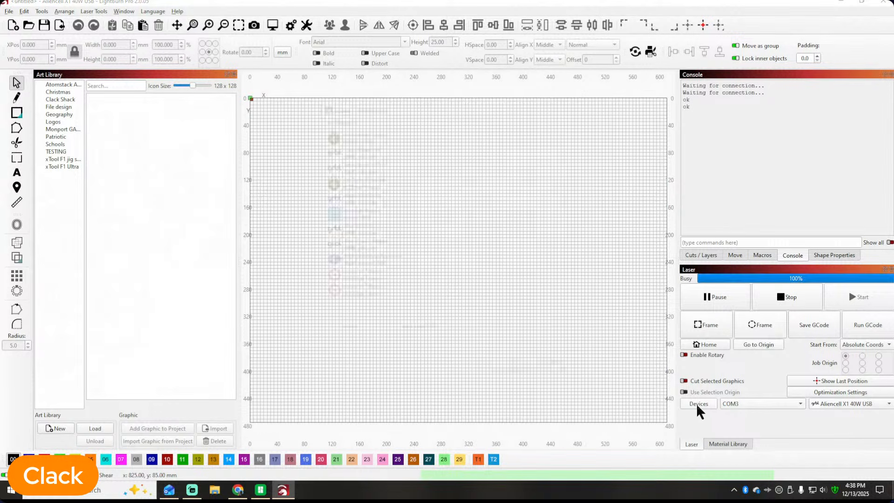
{"action": "scroll", "coordinate": [439, 298], "scroll_direction": "down", "scroll_amount": 1}
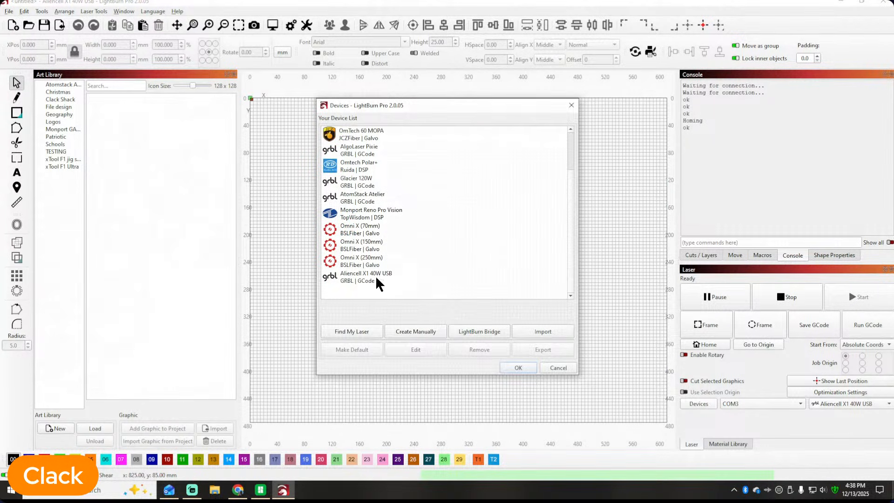
{"action": "left_click", "coordinate": [562, 370]}
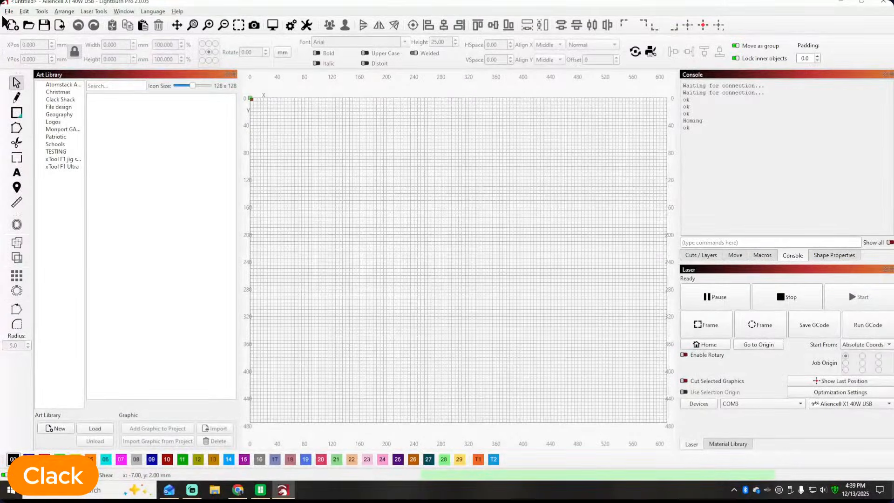
Open the recent project Ornament.lbrn2 from the Downloads folder
{"action": "left_click", "coordinate": [9, 11]}
{"action": "mouse_move", "coordinate": [69, 46]}
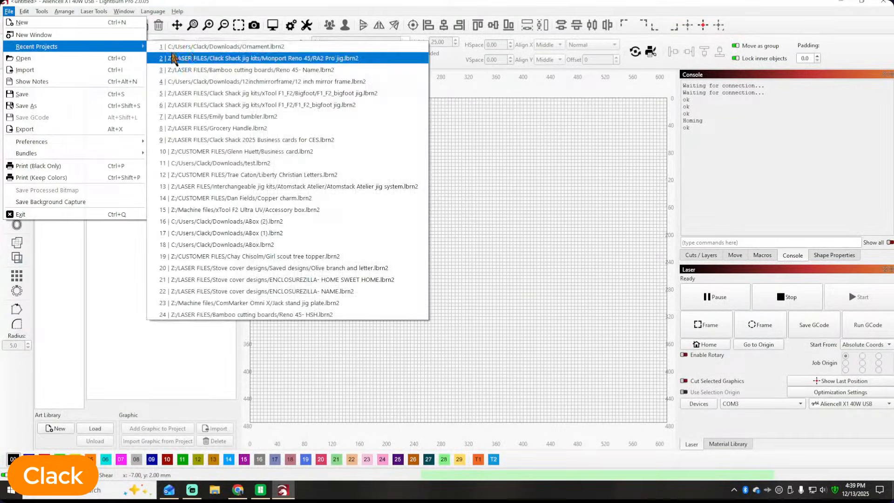
{"action": "left_click", "coordinate": [213, 47]}
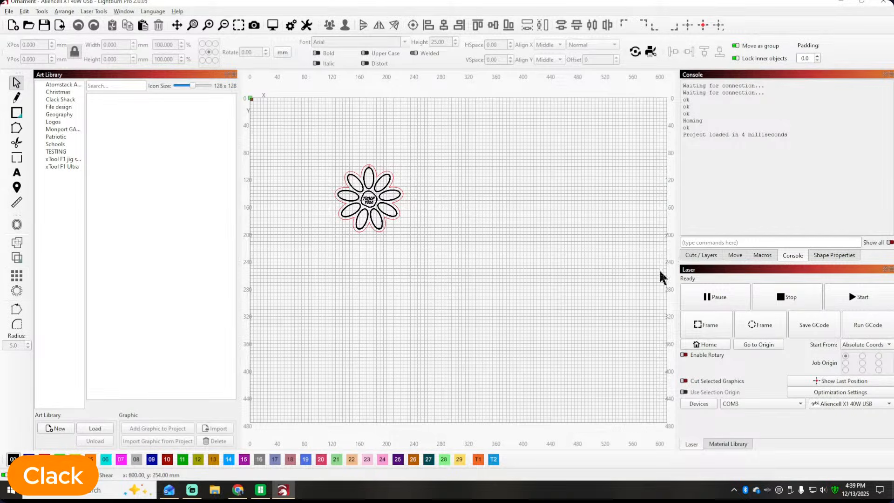
Try to frame the flower and to send the laser head to about X 296, Y 139 beside it
{"action": "left_click", "coordinate": [707, 324]}
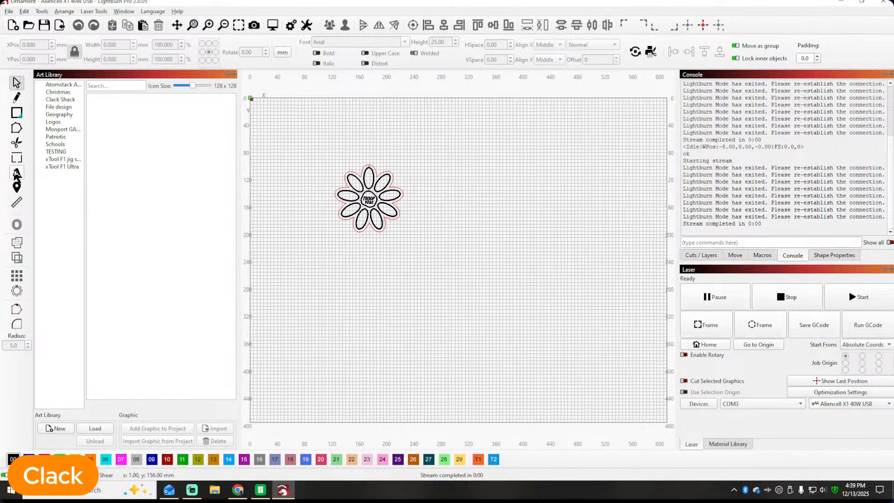
{"action": "left_click", "coordinate": [17, 187]}
{"action": "left_click", "coordinate": [451, 195]}
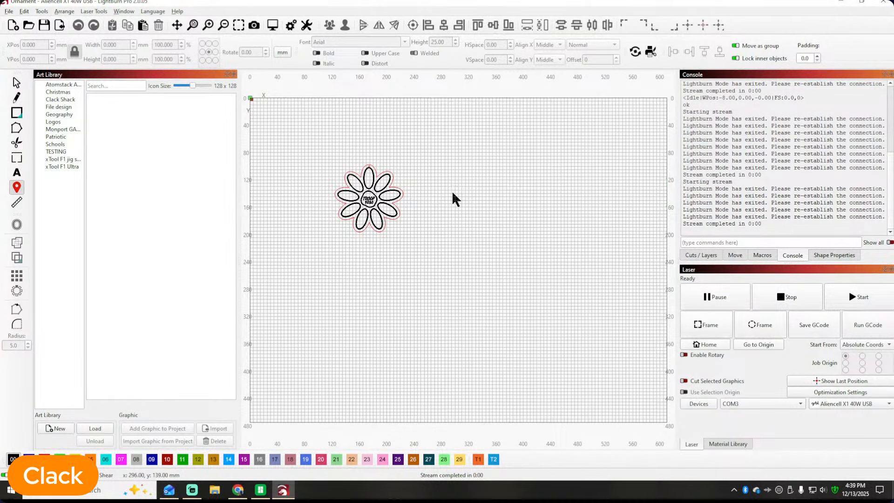